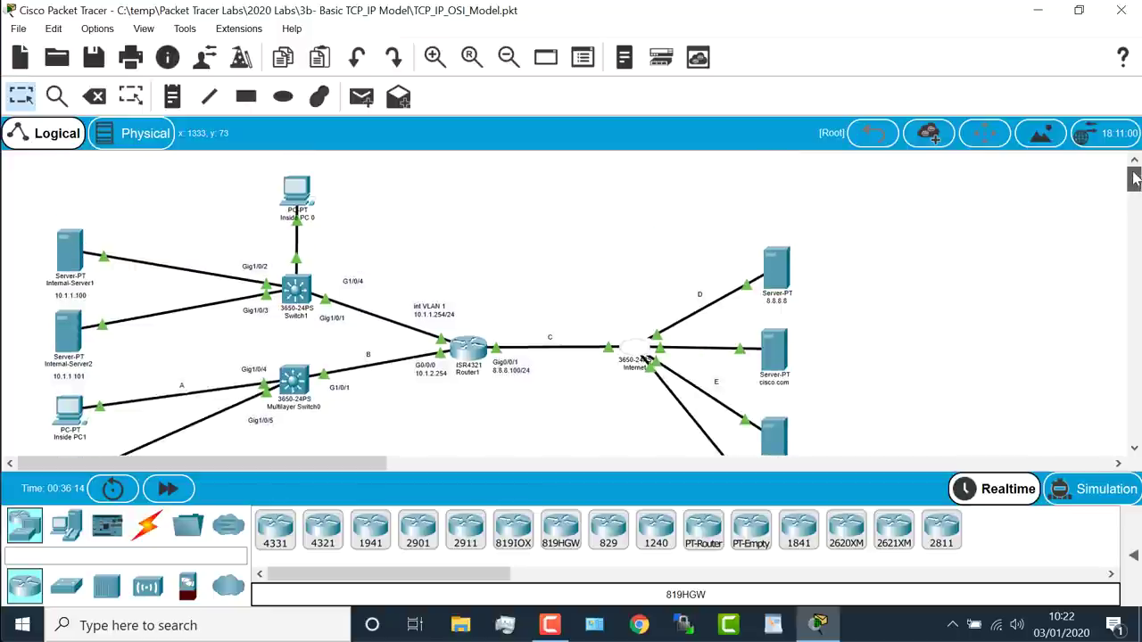
- Examine the topology around Inside PC 0, Switch1, Router1 and the two internal servers at a larger zoom level
click(434, 57)
click(442, 66)
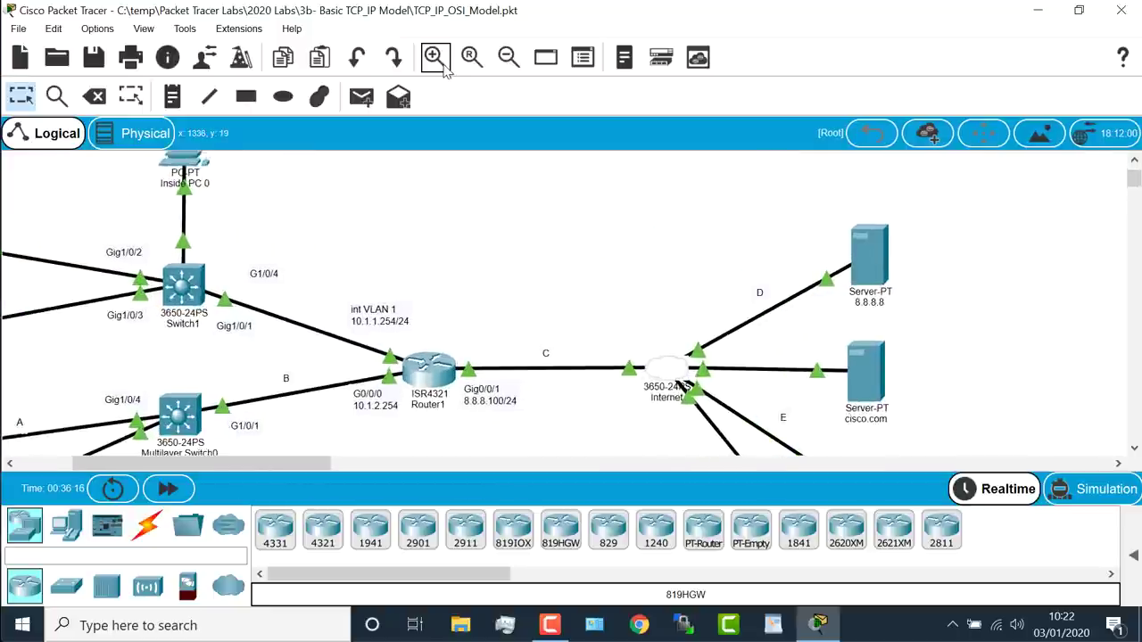
drag(200, 462, 116, 462)
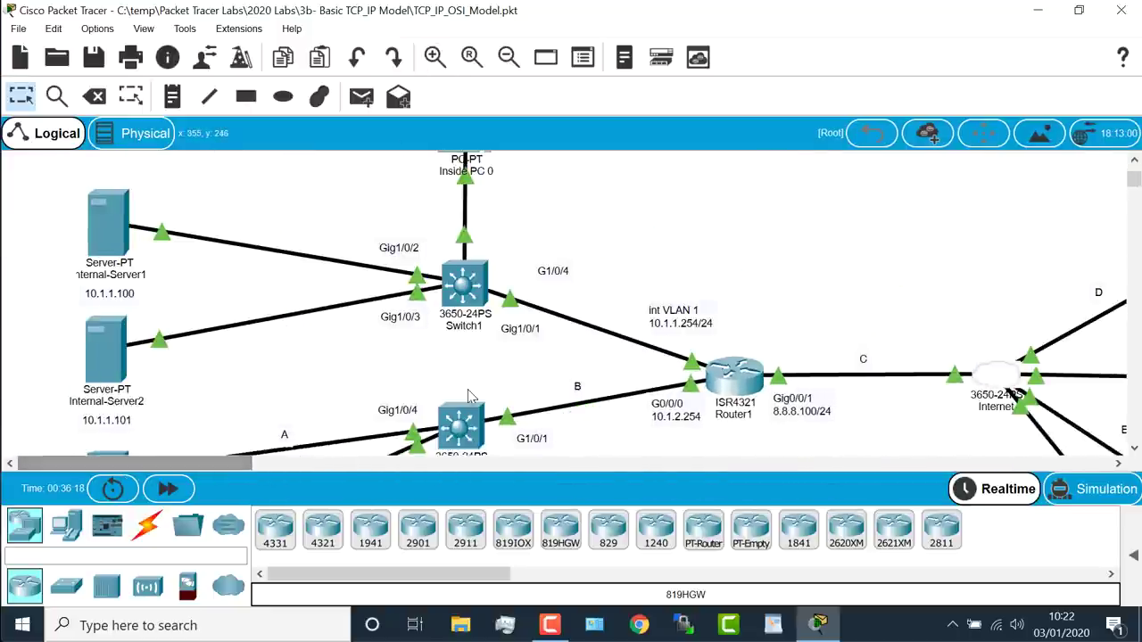
scroll(480, 256, up, 2)
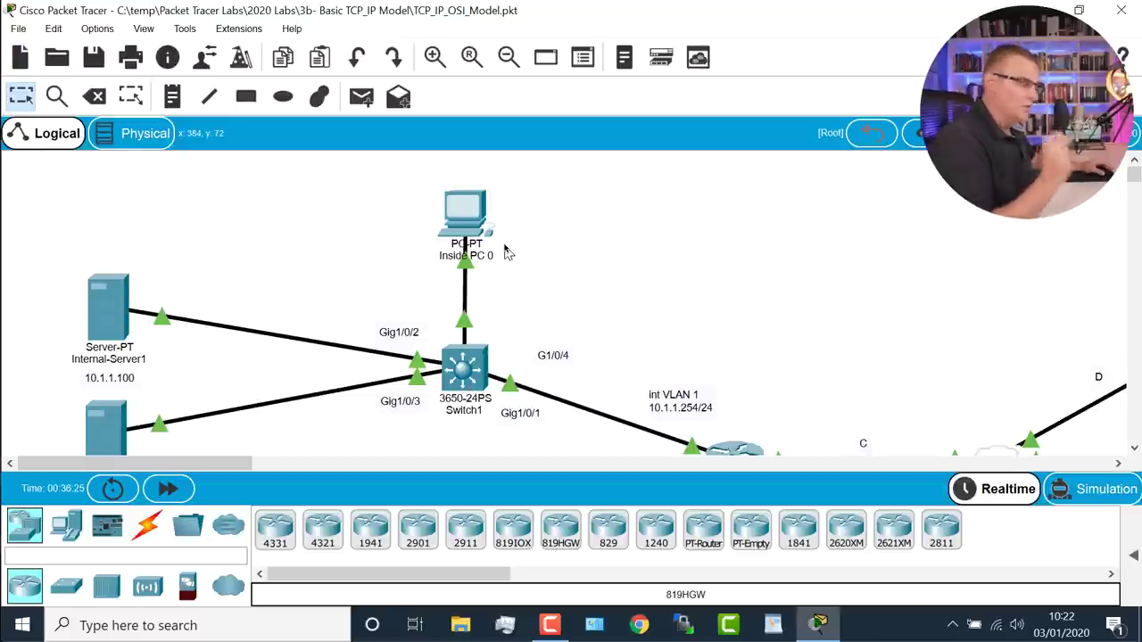
scroll(505, 253, down, 1)
scroll(506, 253, up, 1)
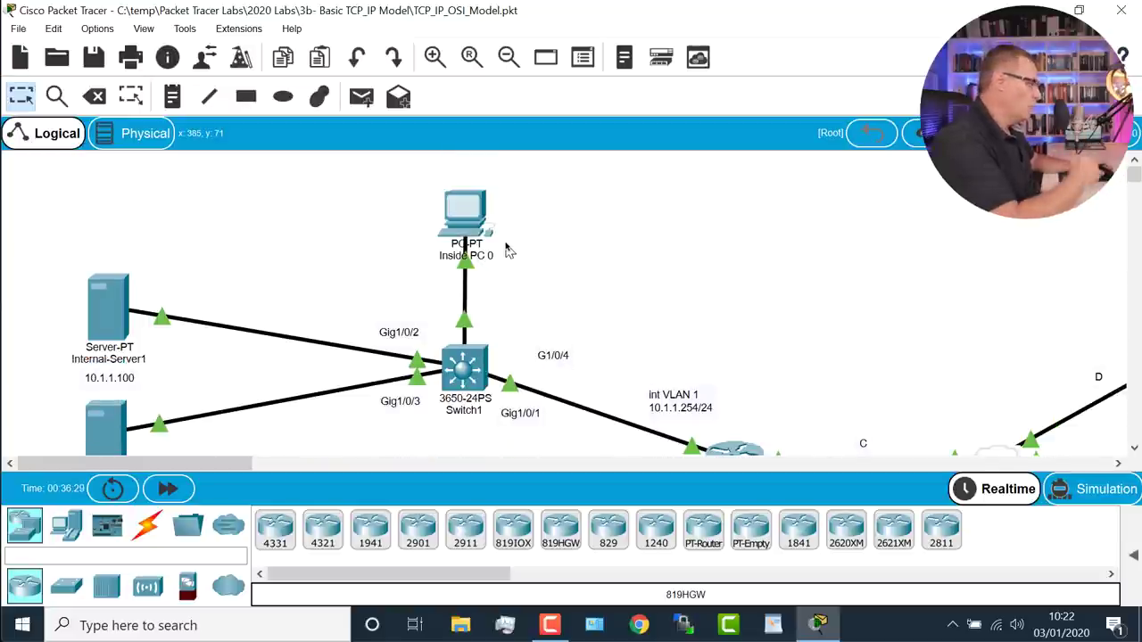
scroll(505, 252, down, 1)
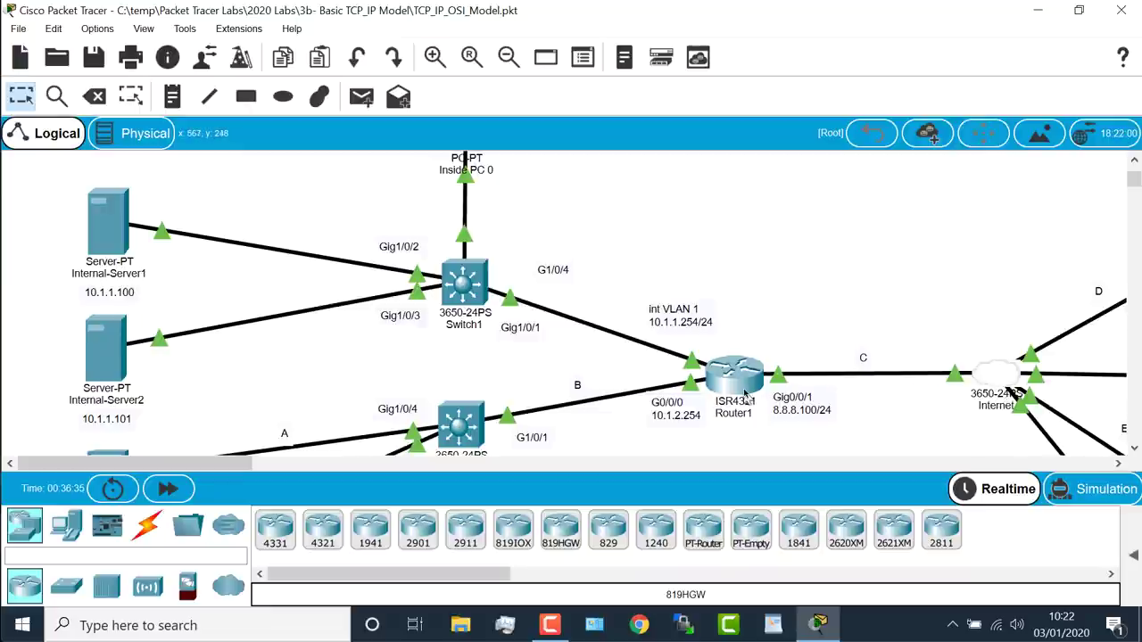
scroll(745, 395, up, 1)
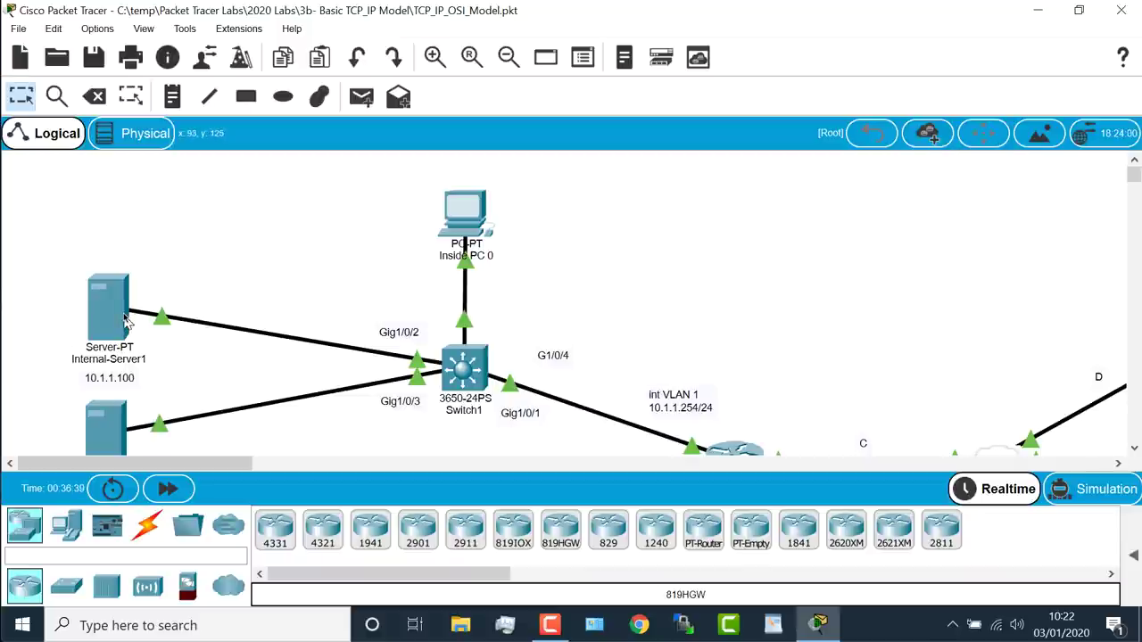
mouse_move(125, 321)
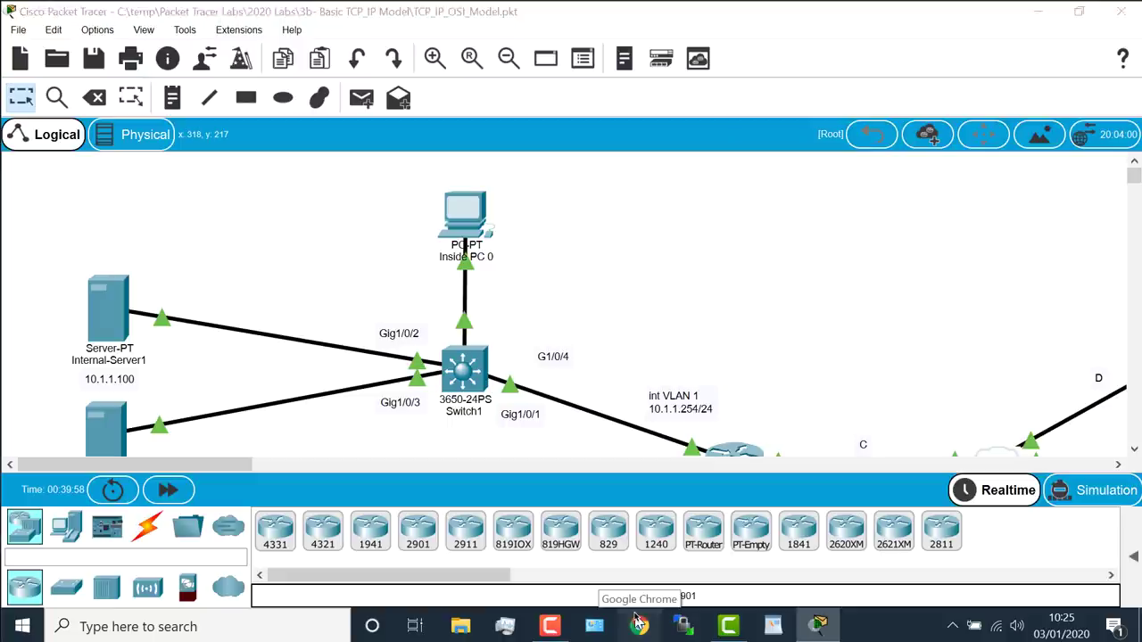
- Switch to Google Chrome and open the home router's page at 192.168.3.249
click(637, 623)
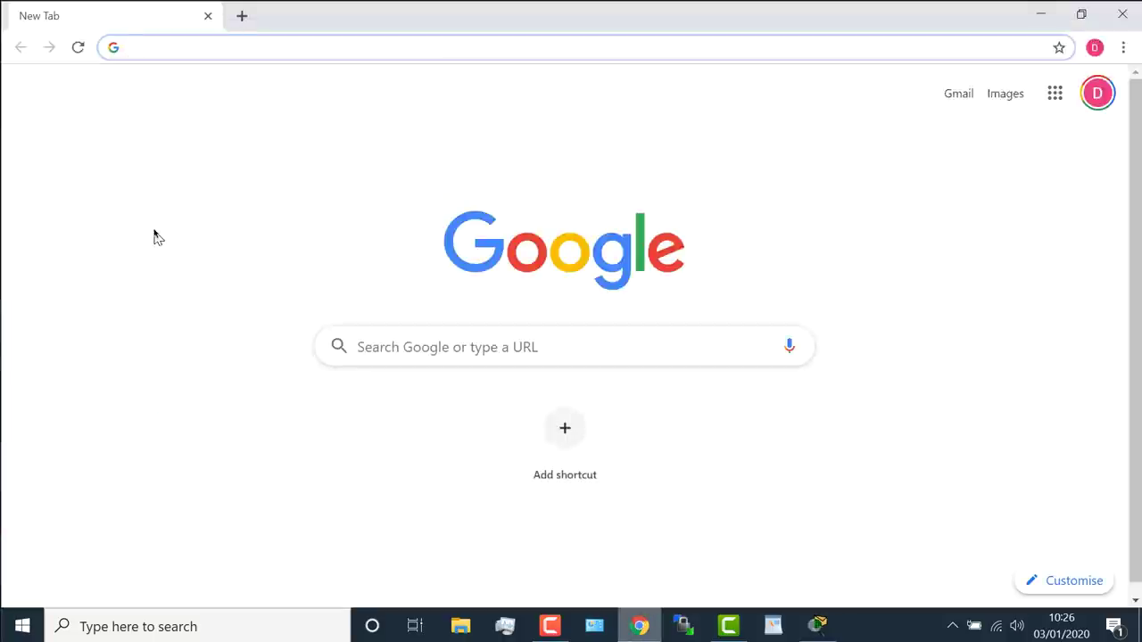
text(192.168.1.)
key(BackSpace)
key(BackSpace)
text(3.249)
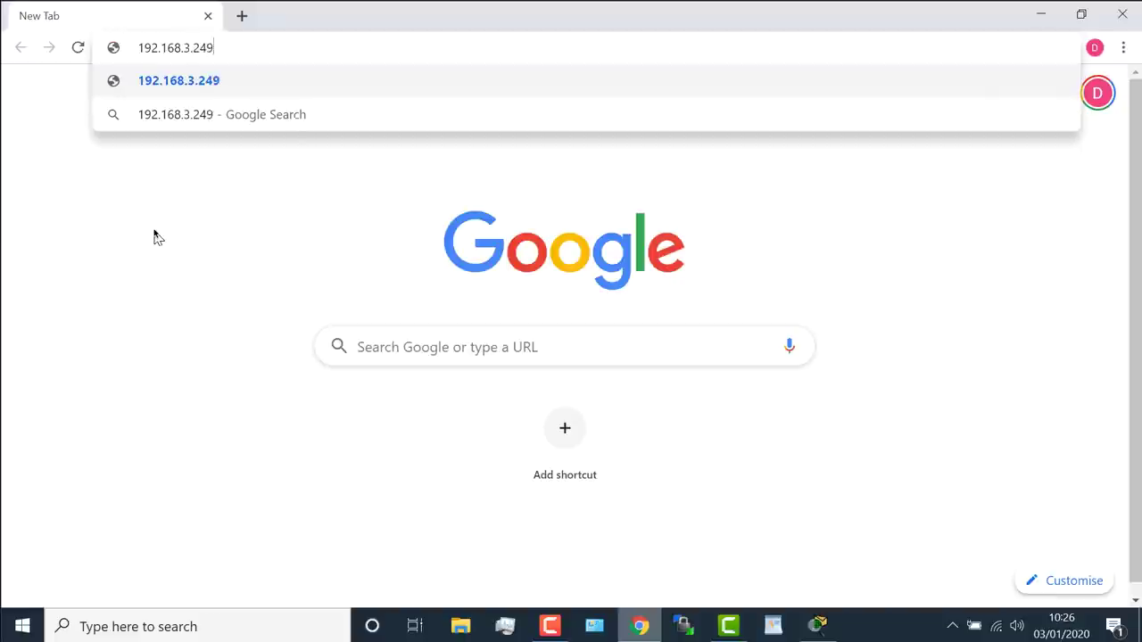
key(Return)
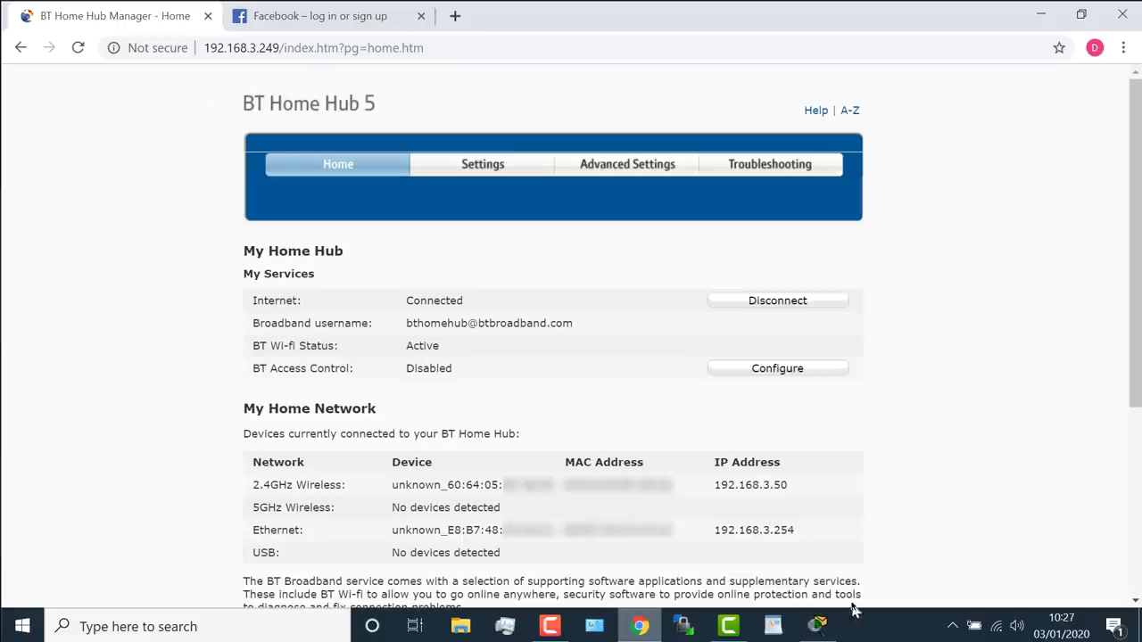
- Switch back to Cisco Packet Tracer and check the port and IP address summary of Router1
click(818, 625)
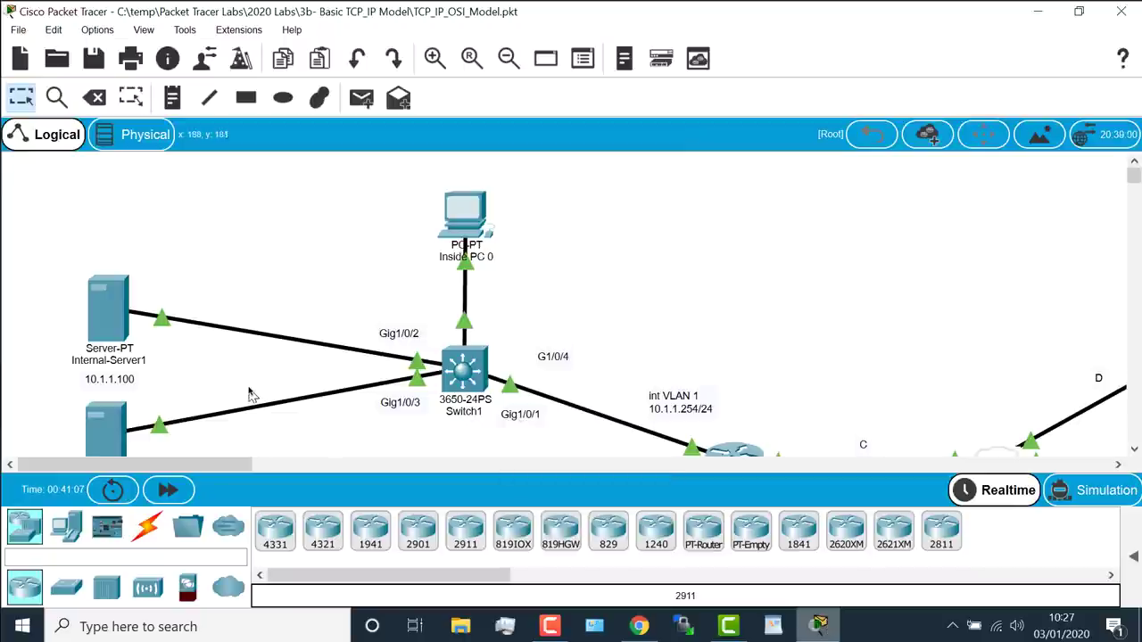
scroll(254, 378, down, 1)
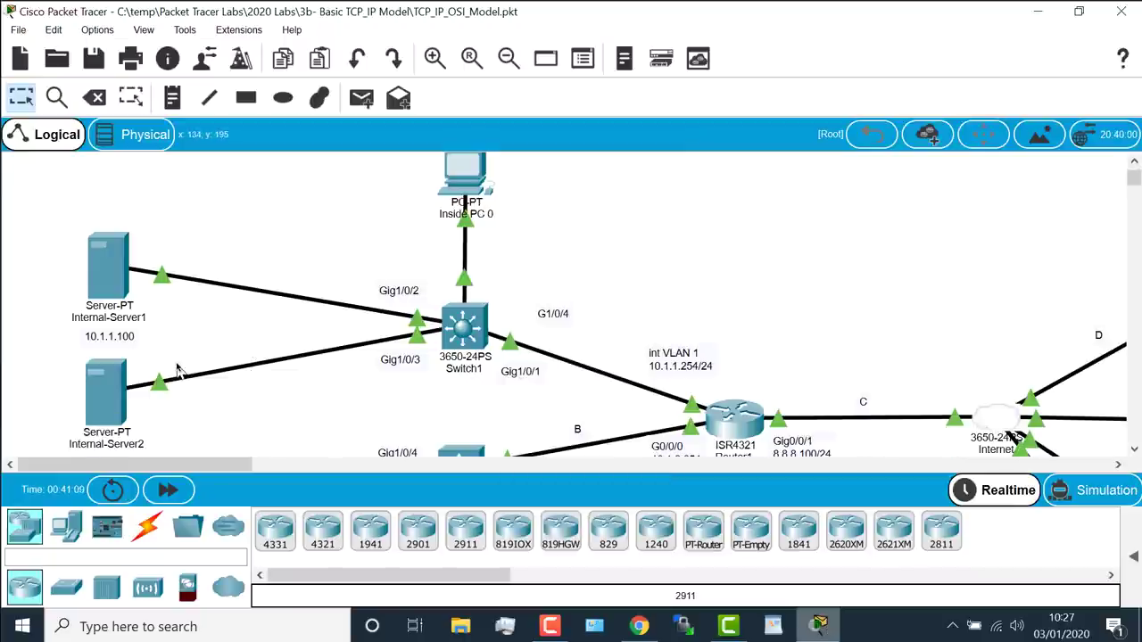
scroll(181, 371, down, 2)
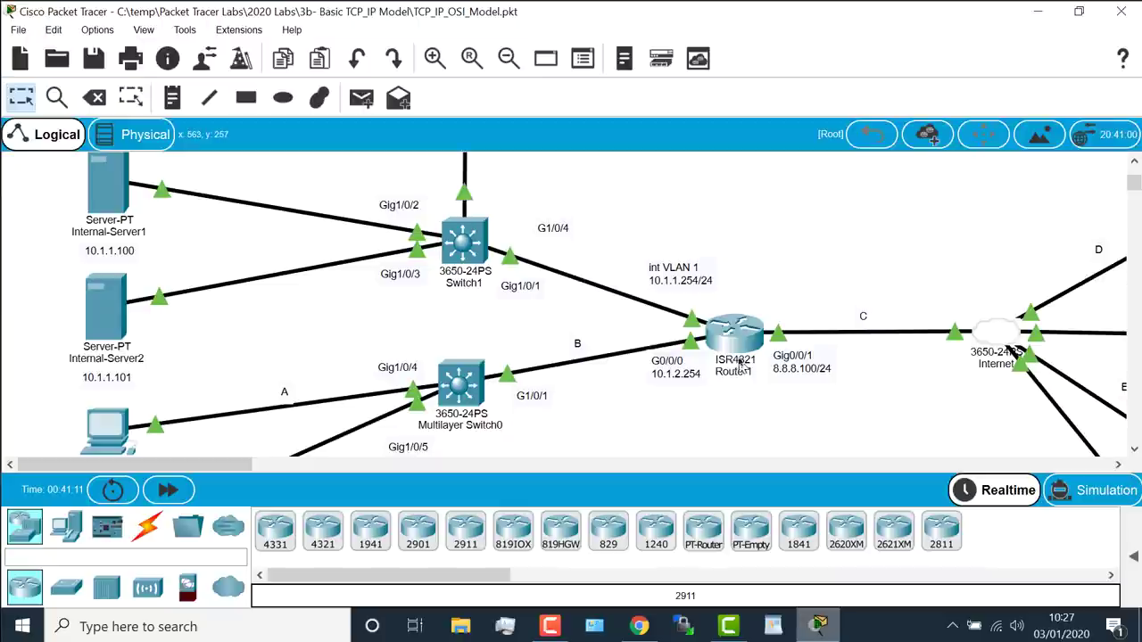
mouse_move(737, 359)
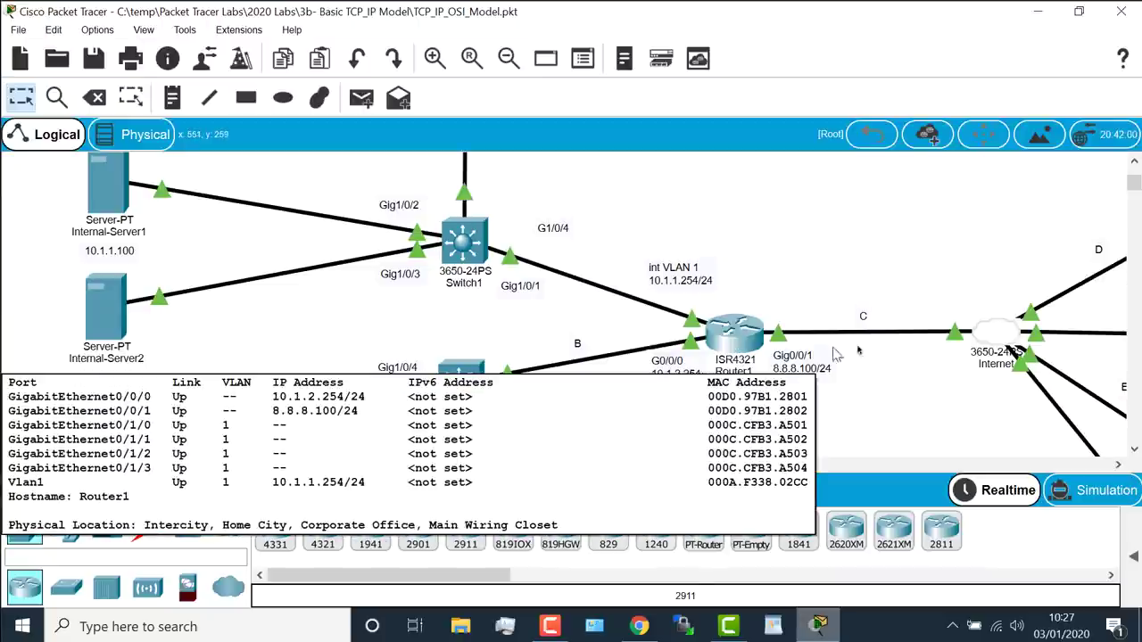
scroll(928, 349, up, 3)
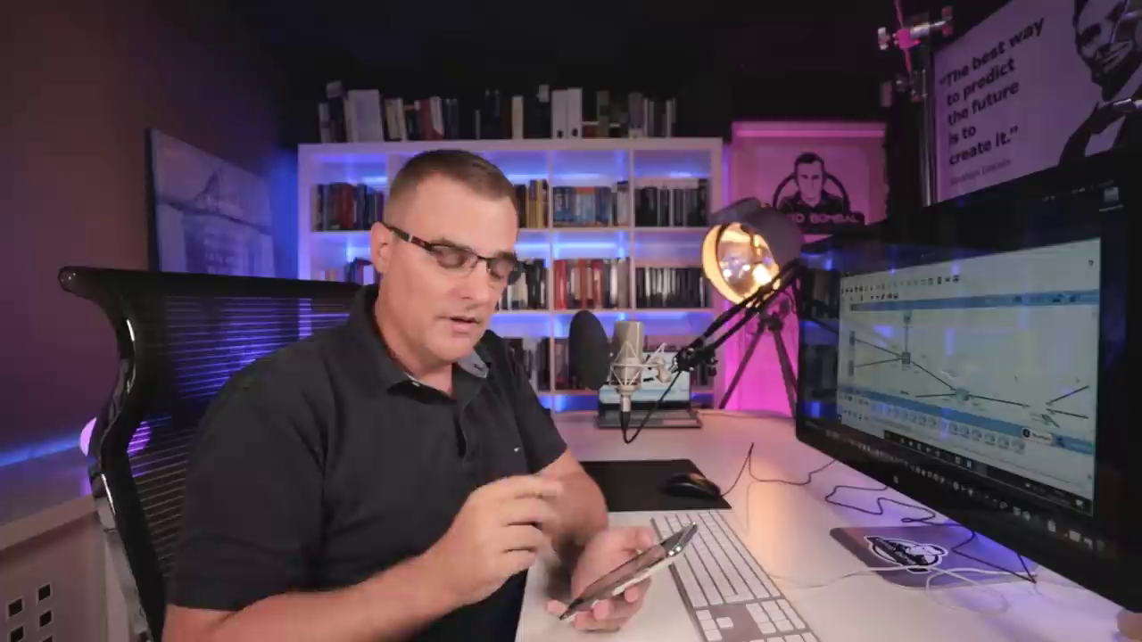
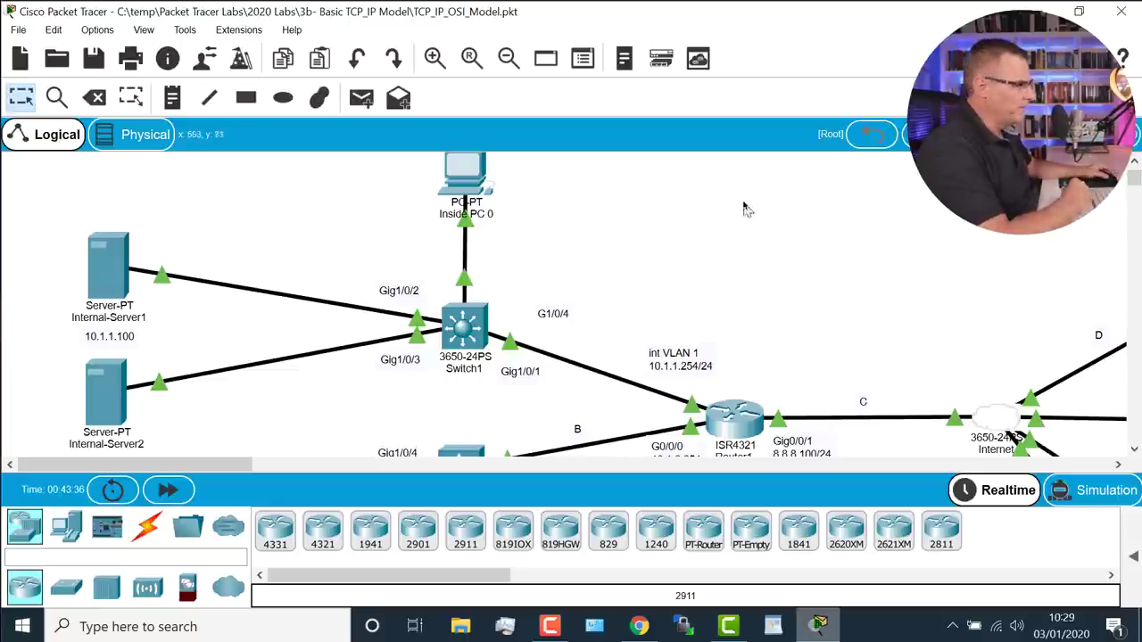
- Open the Web Browser application on Inside PC 0 and widen its window
click(470, 173)
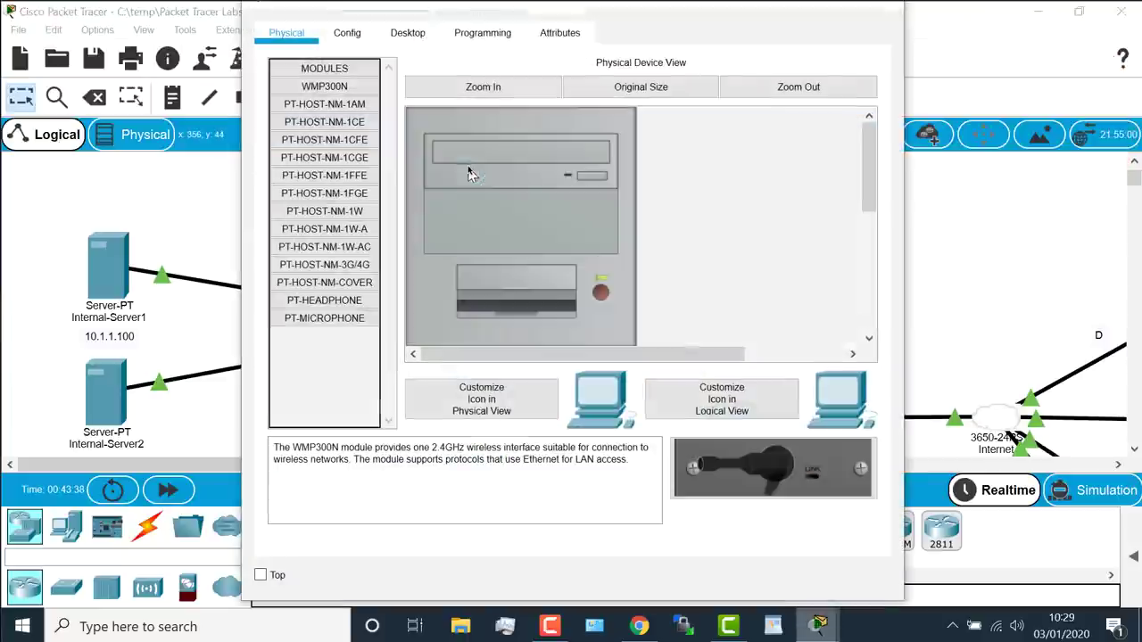
click(412, 33)
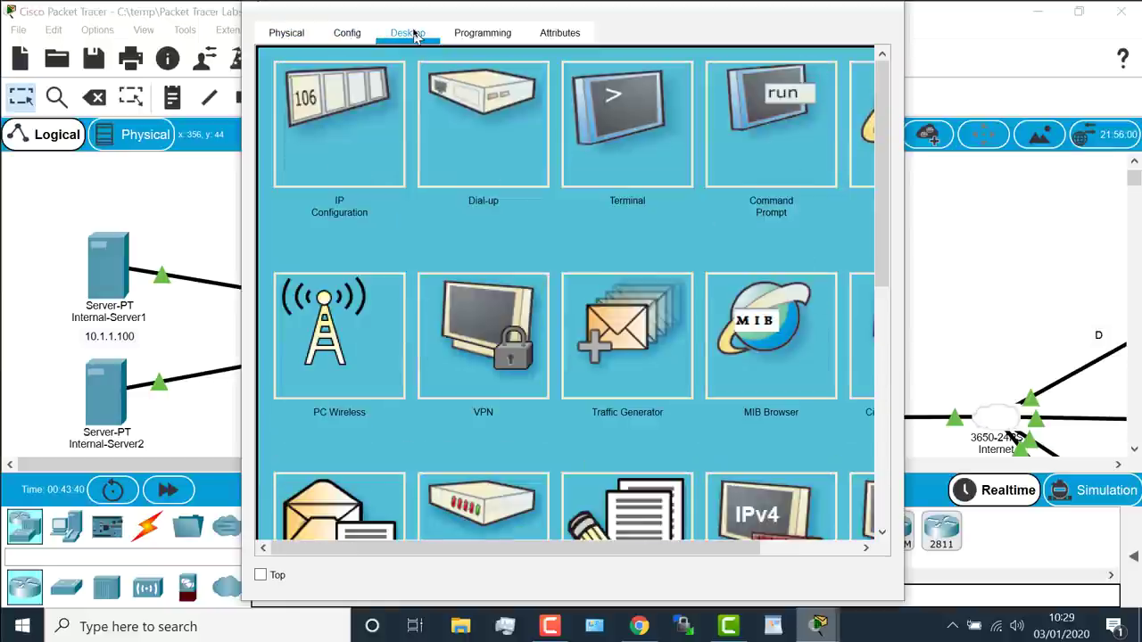
drag(905, 185, 1130, 178)
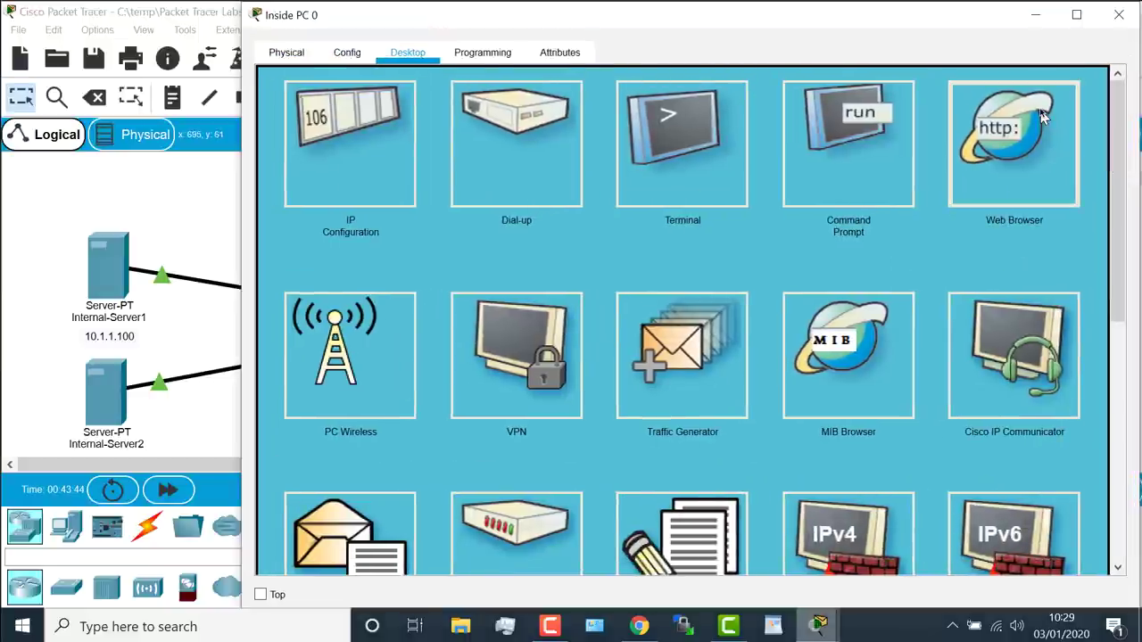
click(1044, 116)
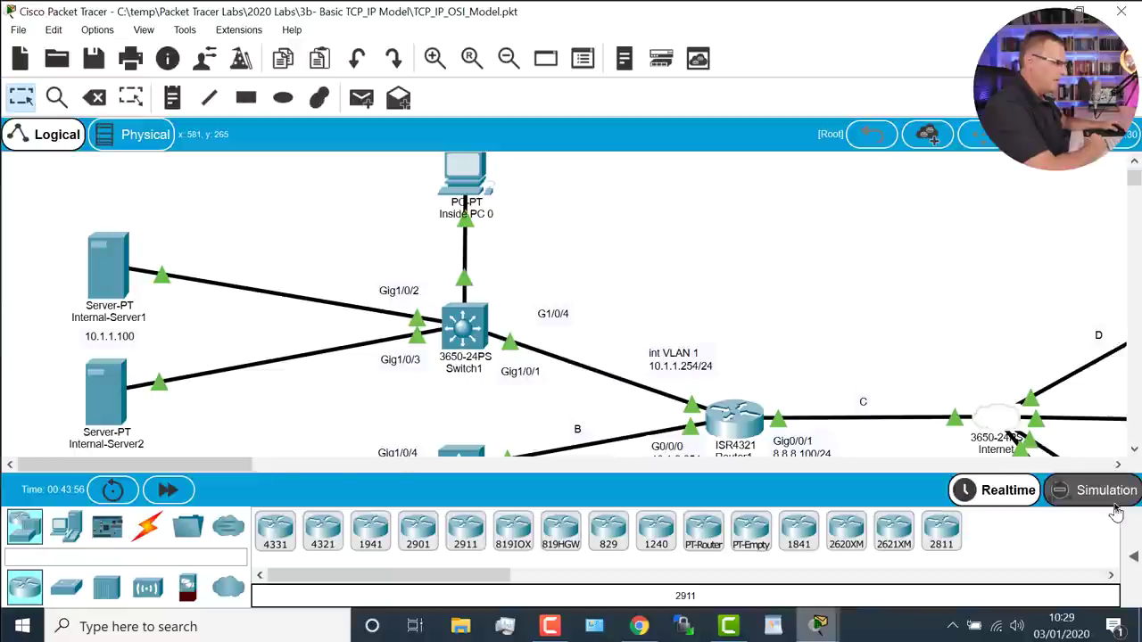
- Switch to Simulation mode and request 10.1.1.100 from Inside PC 0's web browser
click(1111, 499)
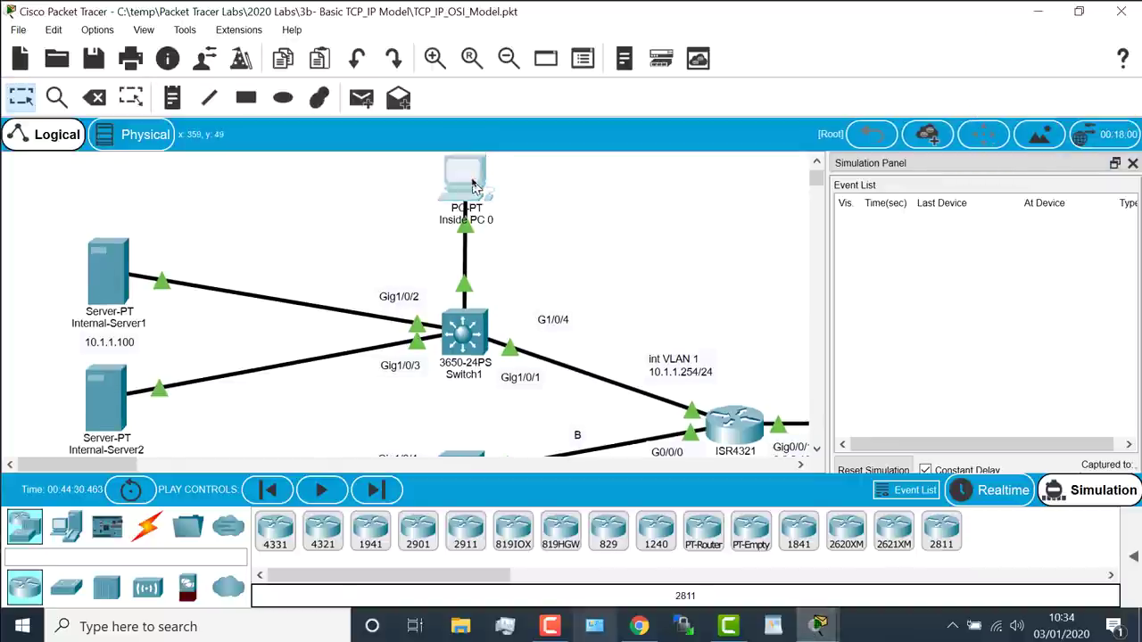
click(473, 185)
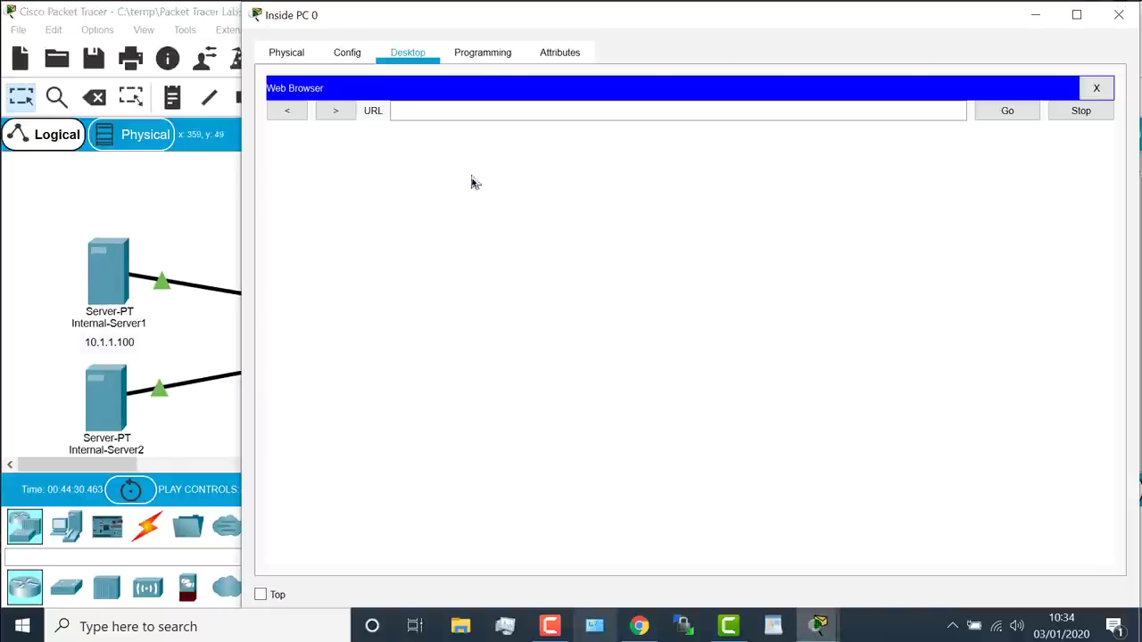
click(487, 114)
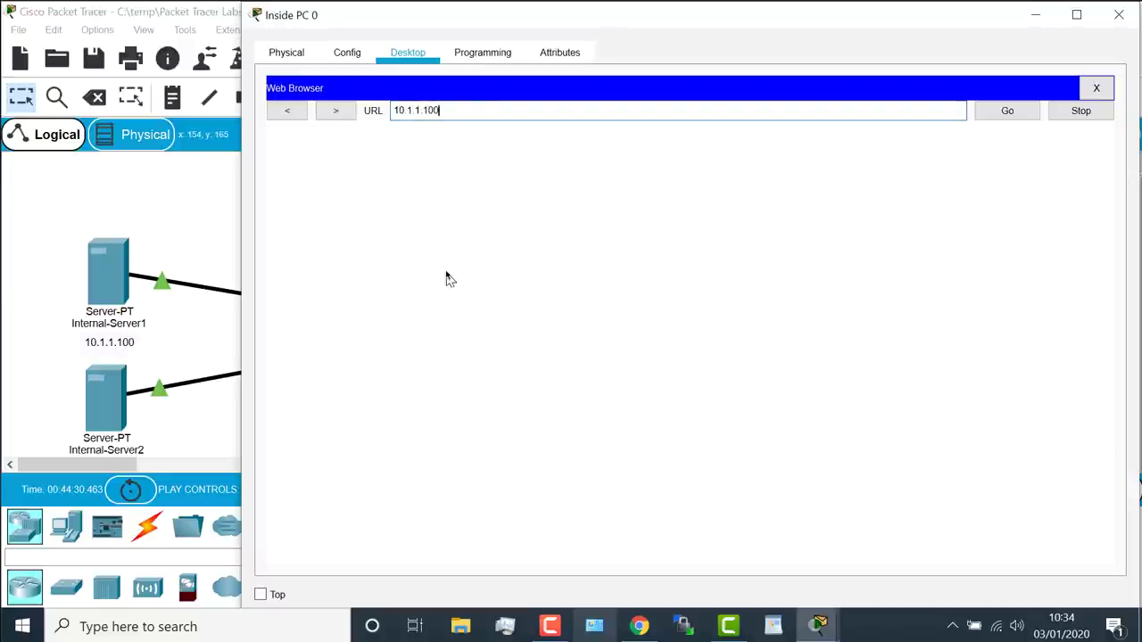
key(Return)
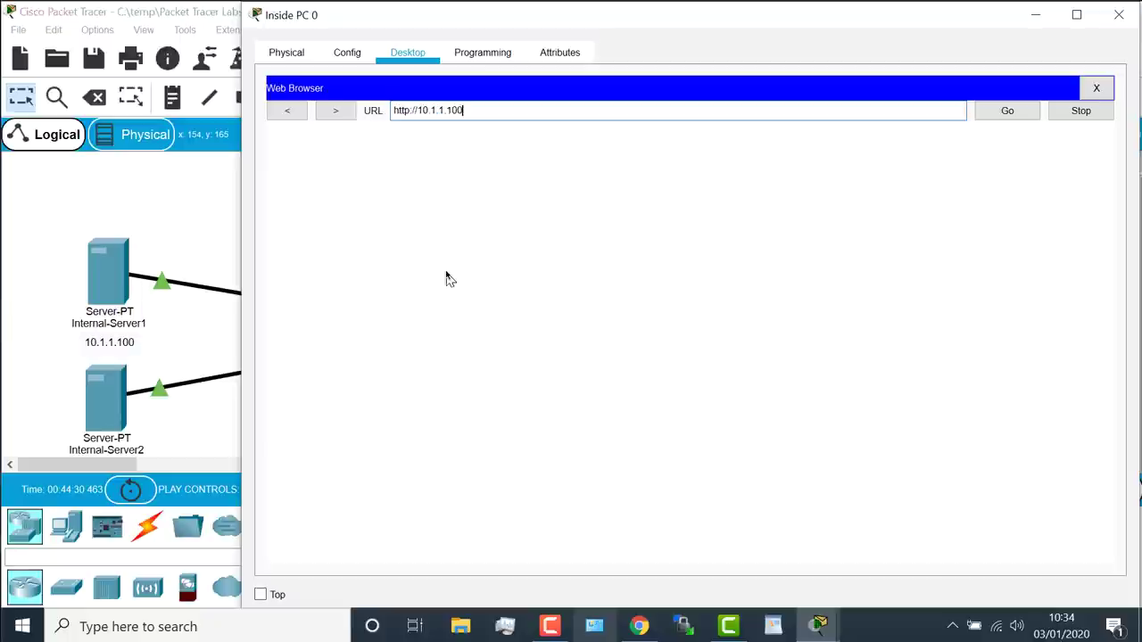
- Inspect the OSI layers of the ARP packet waiting at Inside PC 0, keeping the topology in view beside them
click(225, 215)
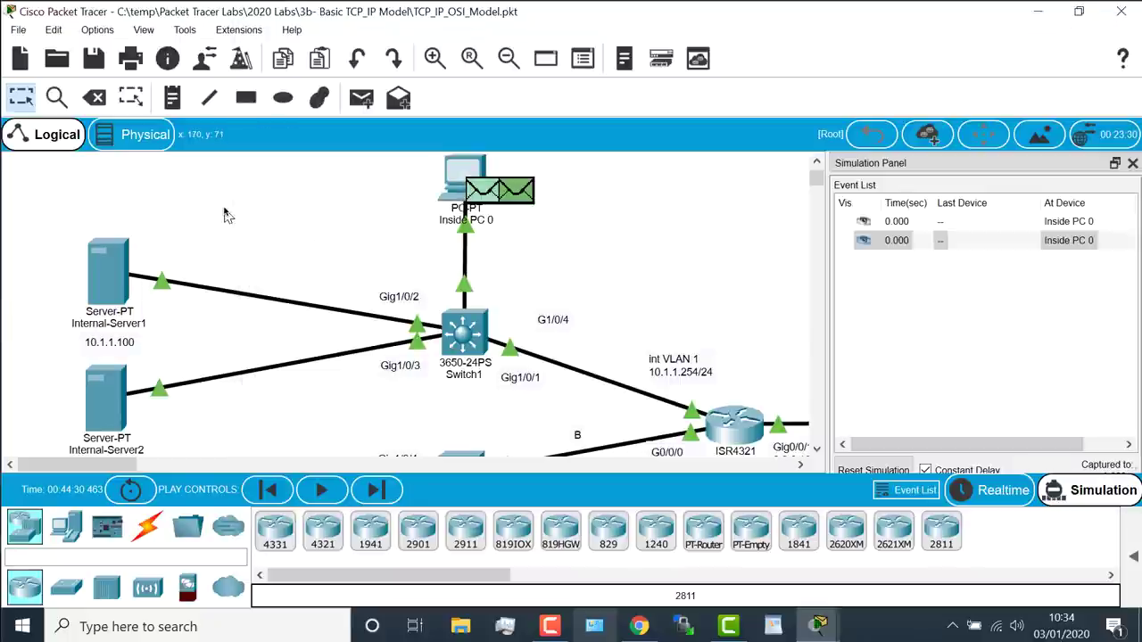
click(510, 195)
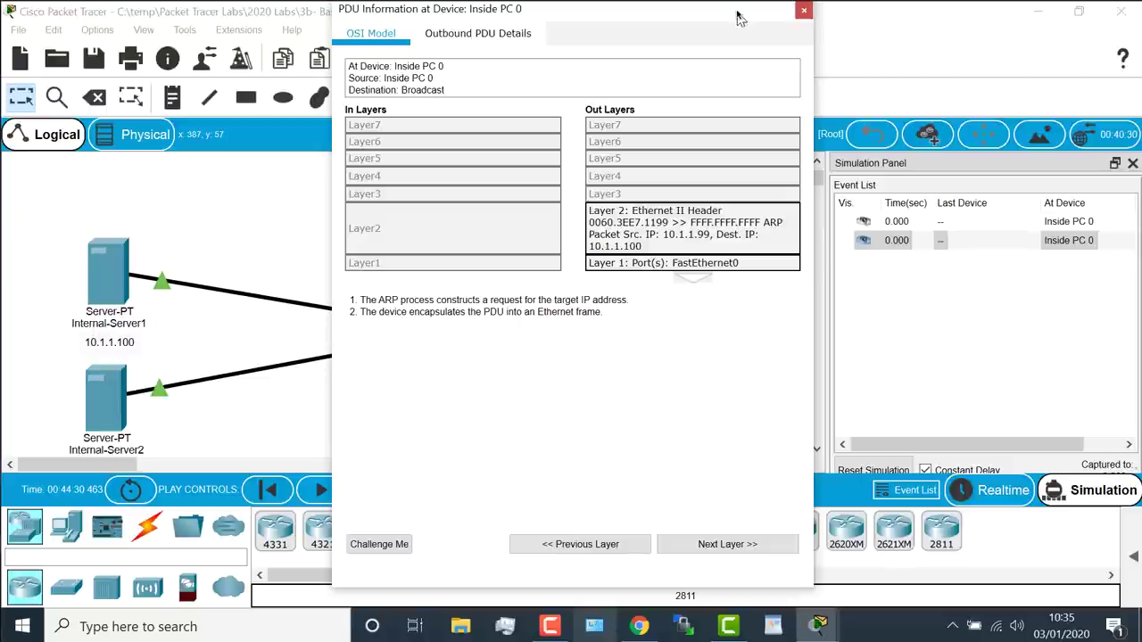
drag(741, 18, 995, 31)
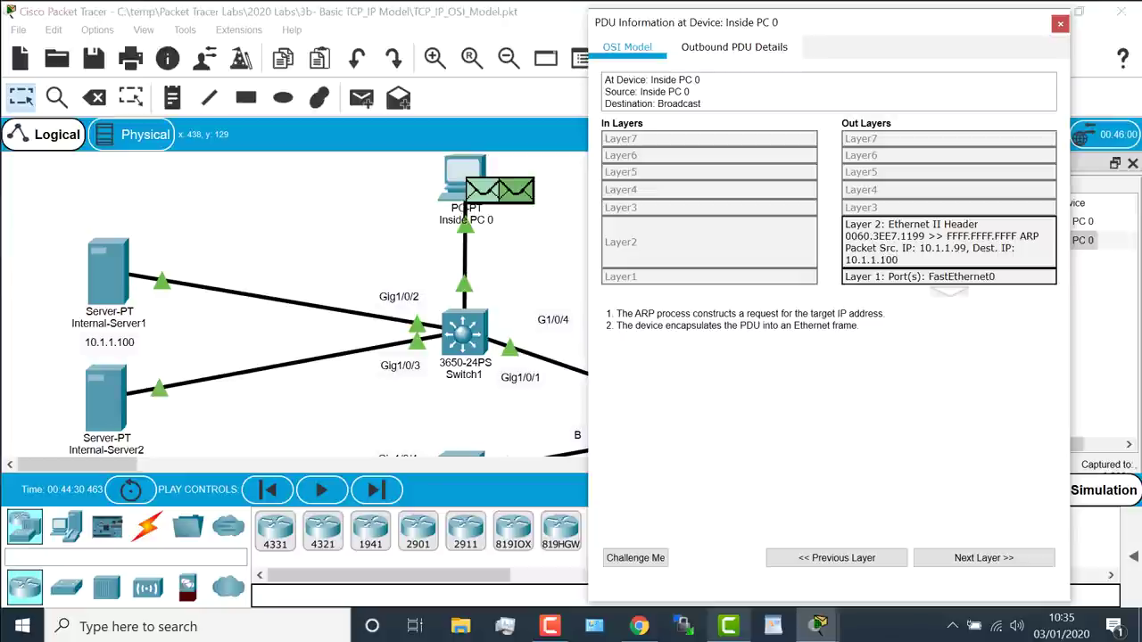
- Compare Inside PC 0's FastEthernet0 MAC address with the source address in the ARP packet's Layer 2 header, and close the packet information
mouse_move(817, 624)
click(874, 515)
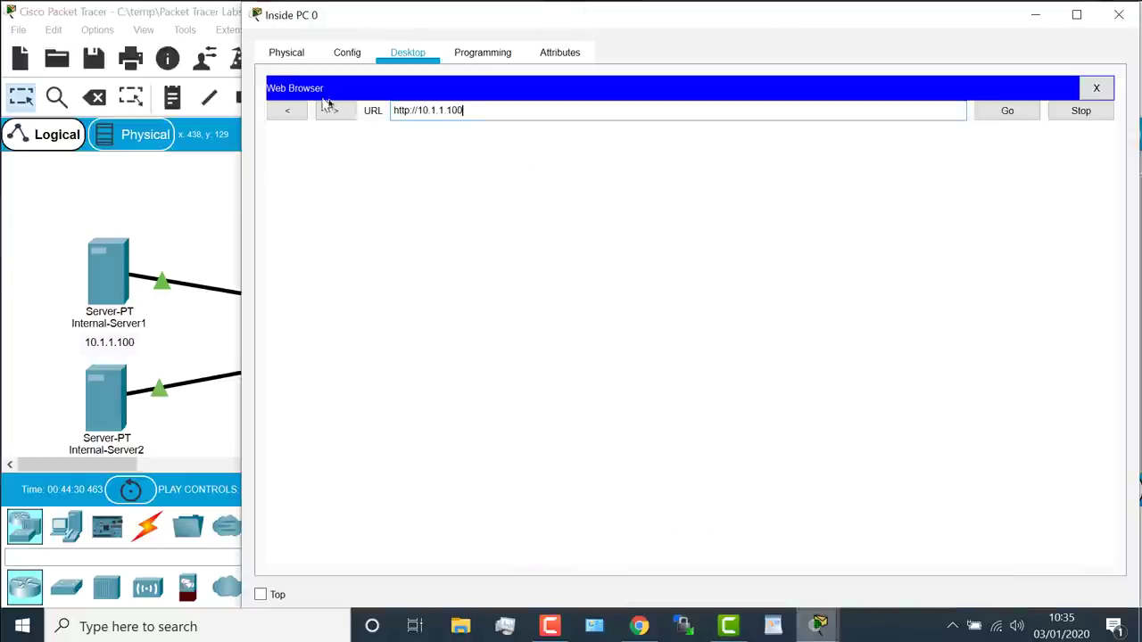
click(348, 56)
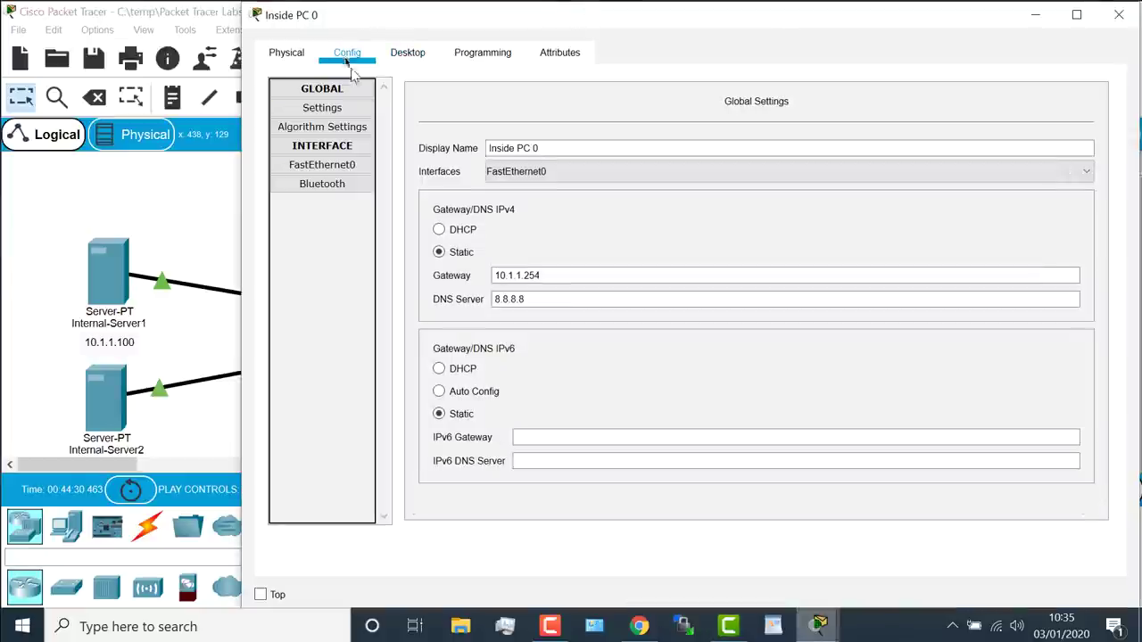
click(324, 166)
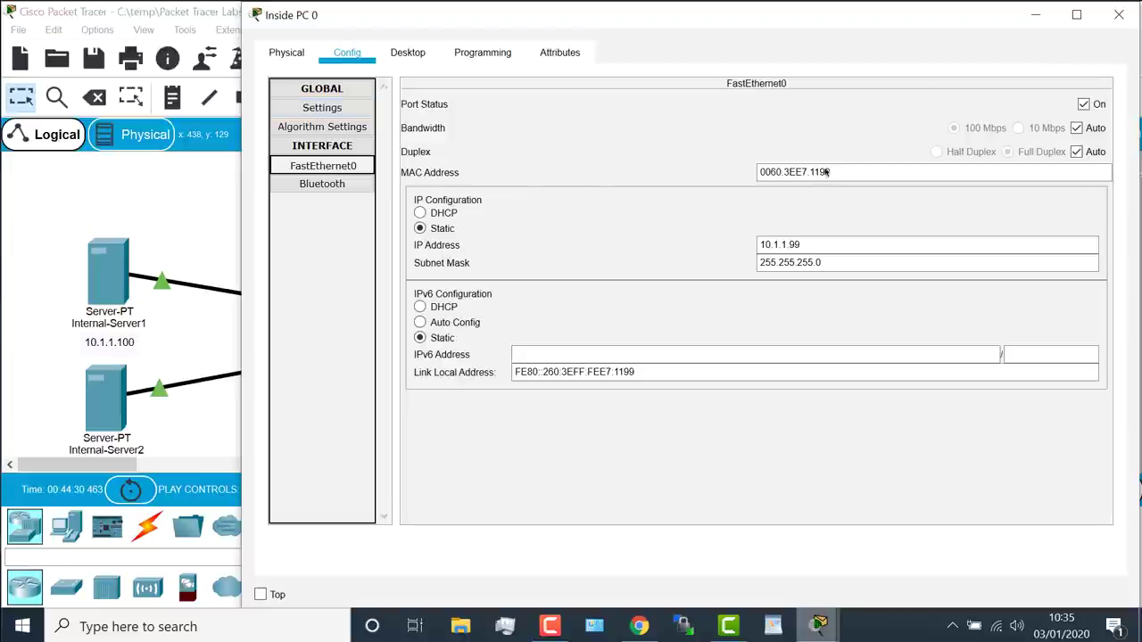
drag(832, 171, 757, 171)
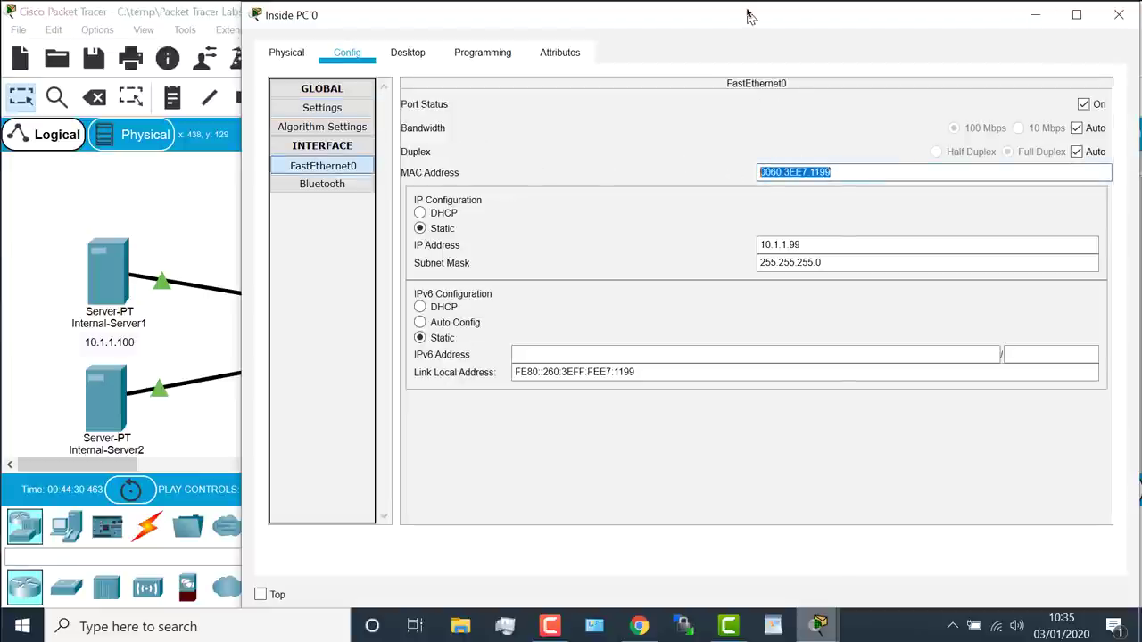
drag(747, 16, 767, 273)
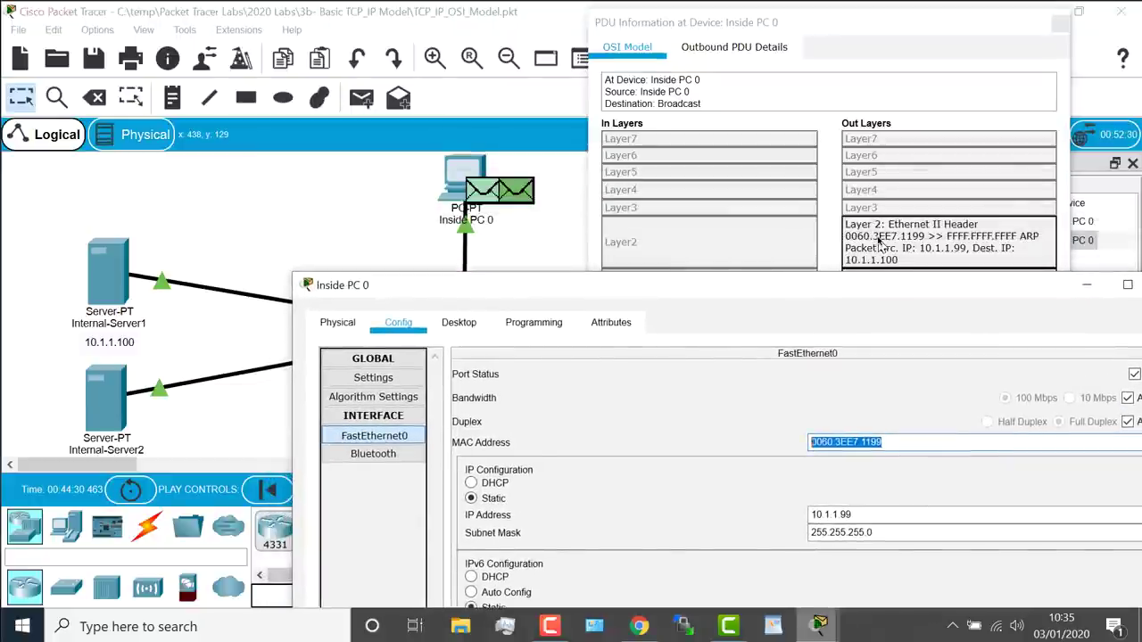
click(932, 251)
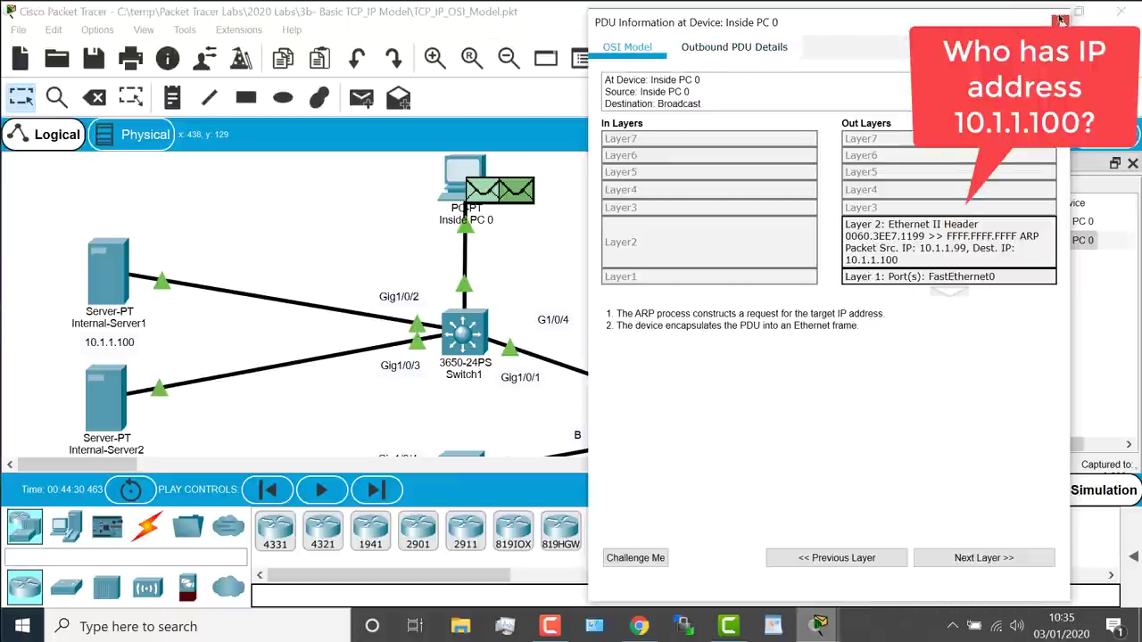
click(1059, 21)
- Advance the simulation by one event and open the ARP packet's information at Switch1
click(379, 490)
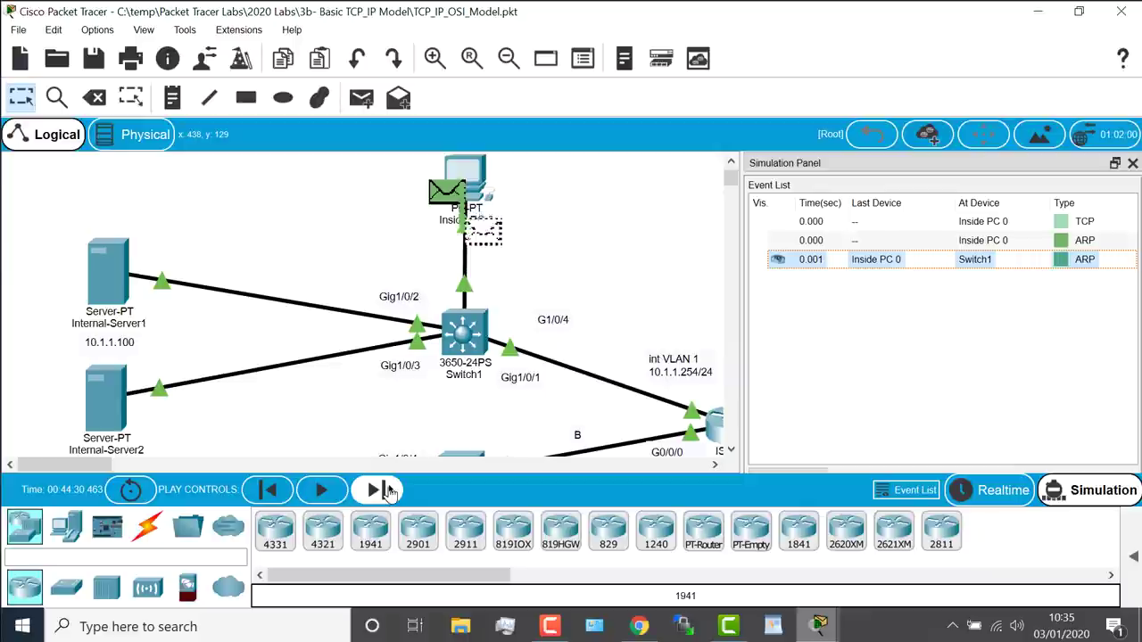
click(464, 323)
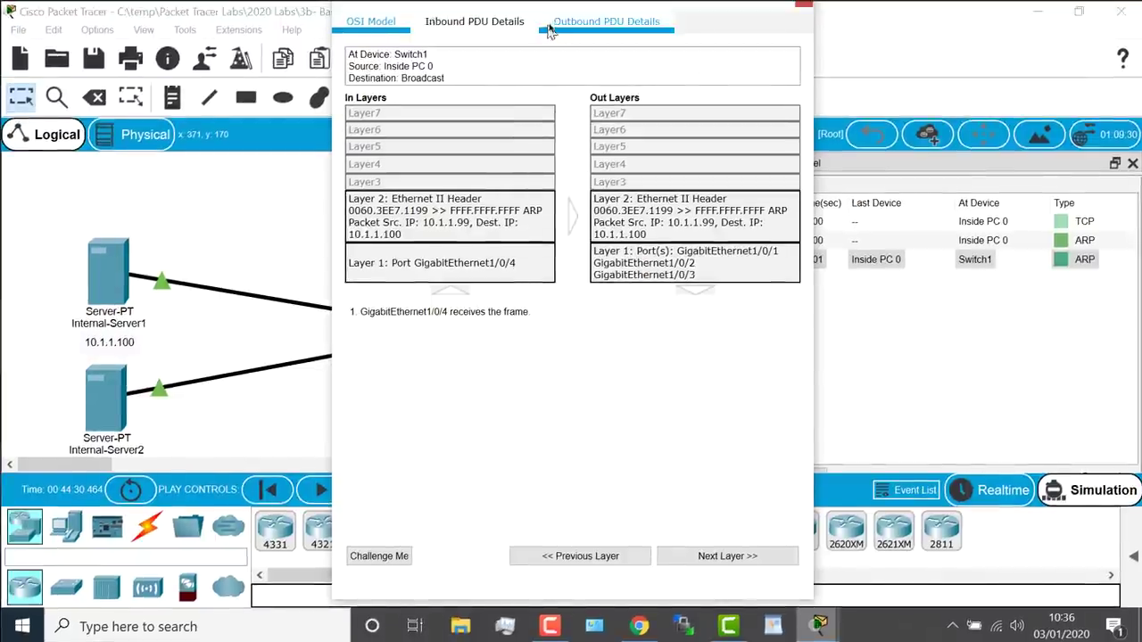
- Examine the source and target MAC and IP fields in the ARP packet's inbound PDU details at Switch1, and close the packet information
click(502, 27)
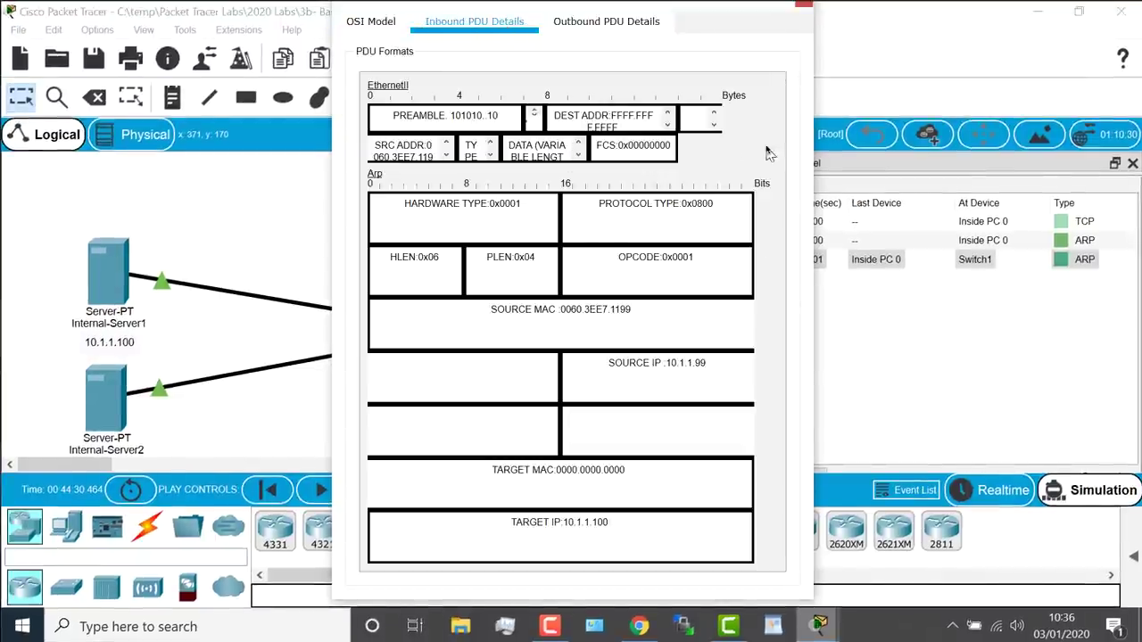
drag(813, 139, 1051, 150)
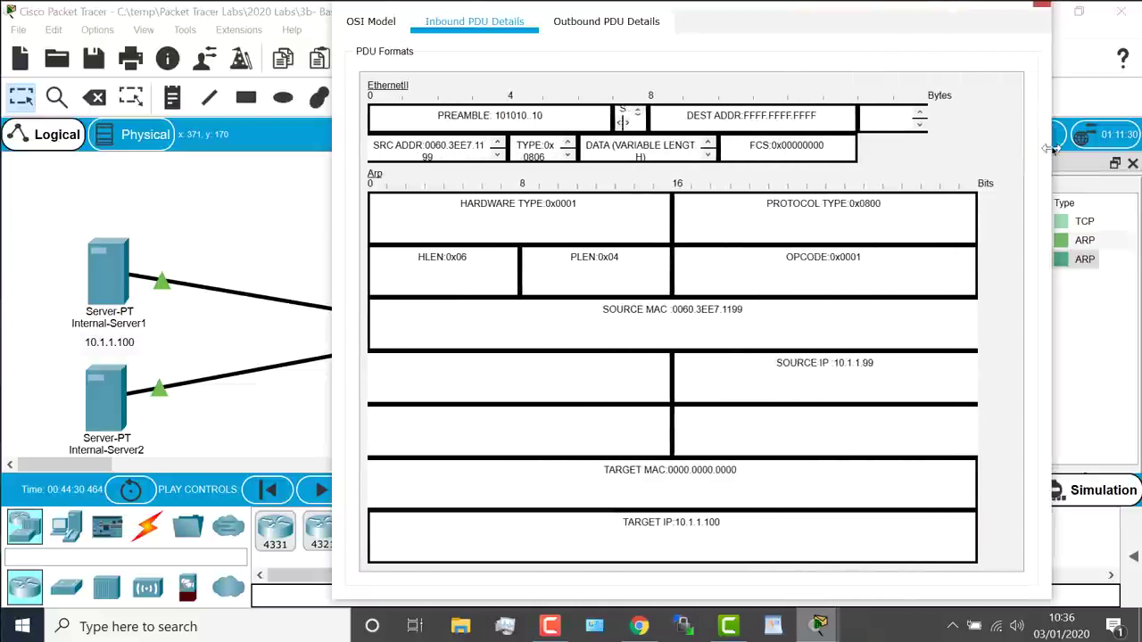
drag(601, 497, 588, 495)
drag(733, 546, 596, 549)
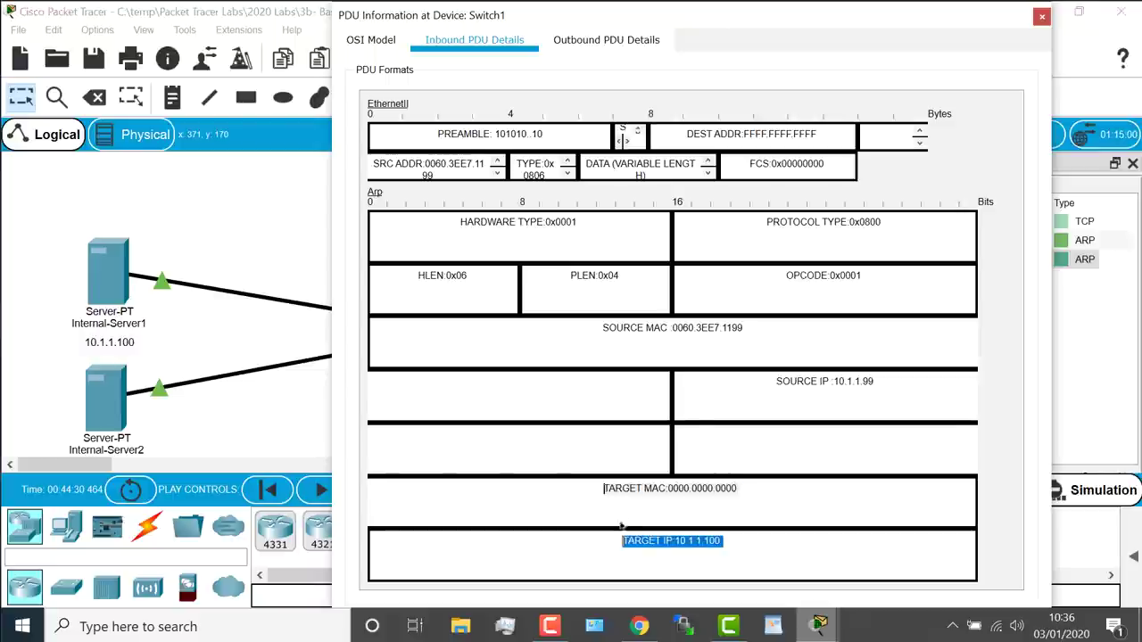
click(1041, 17)
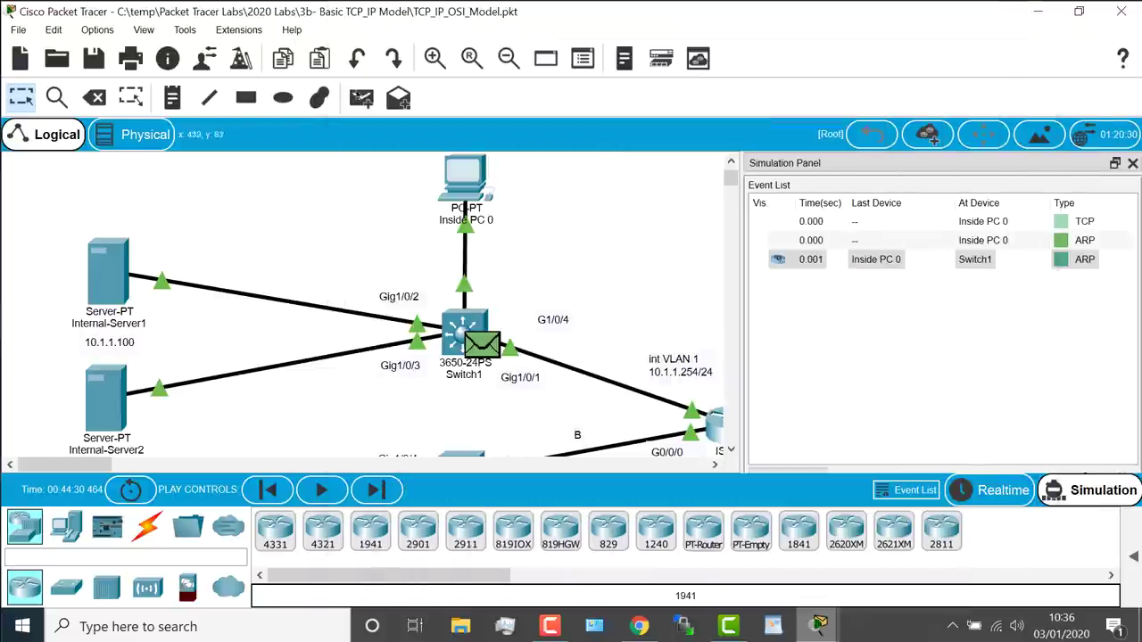
- Advance the simulation by one event and view the copies of the ARP broadcast at Internal-Server1 and Internal-Server2
click(376, 493)
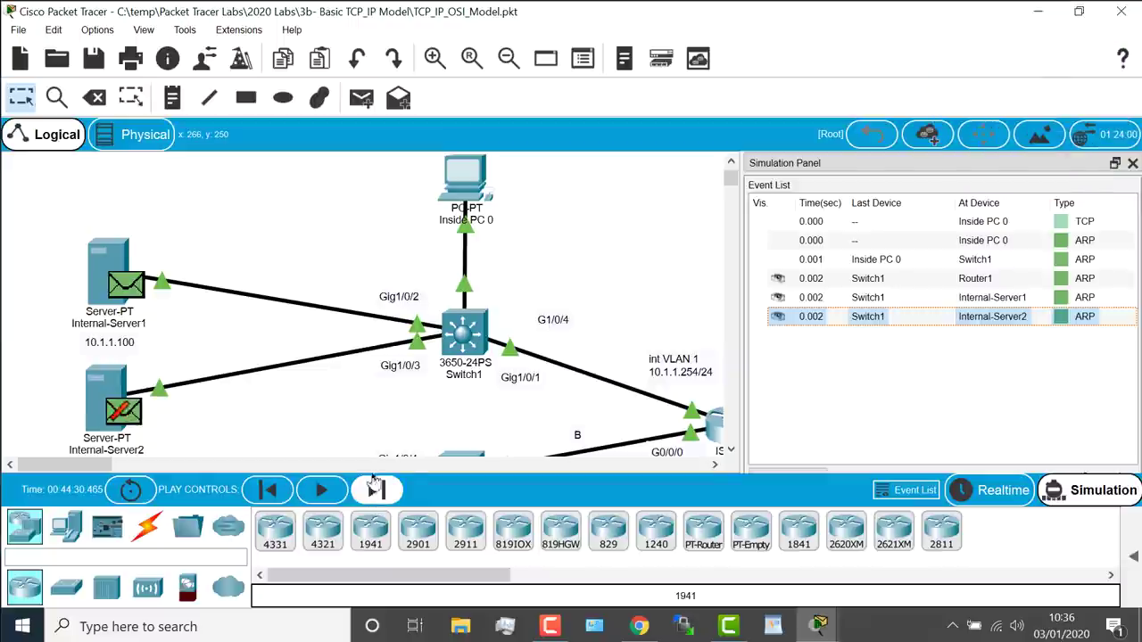
scroll(125, 393, down, 1)
mouse_move(132, 375)
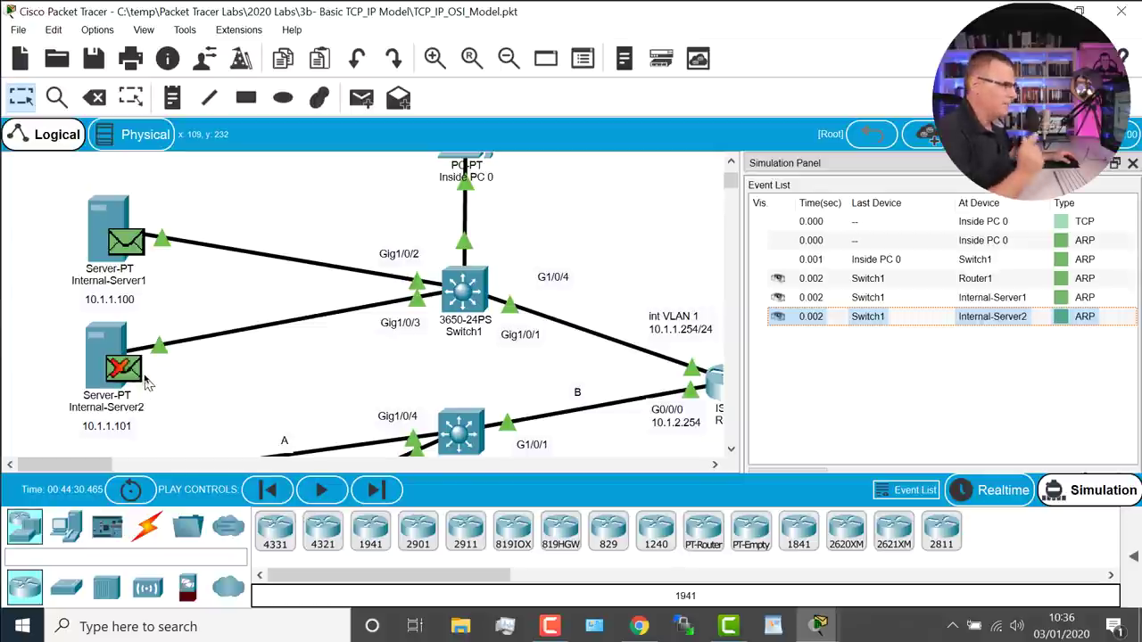
drag(85, 465, 56, 469)
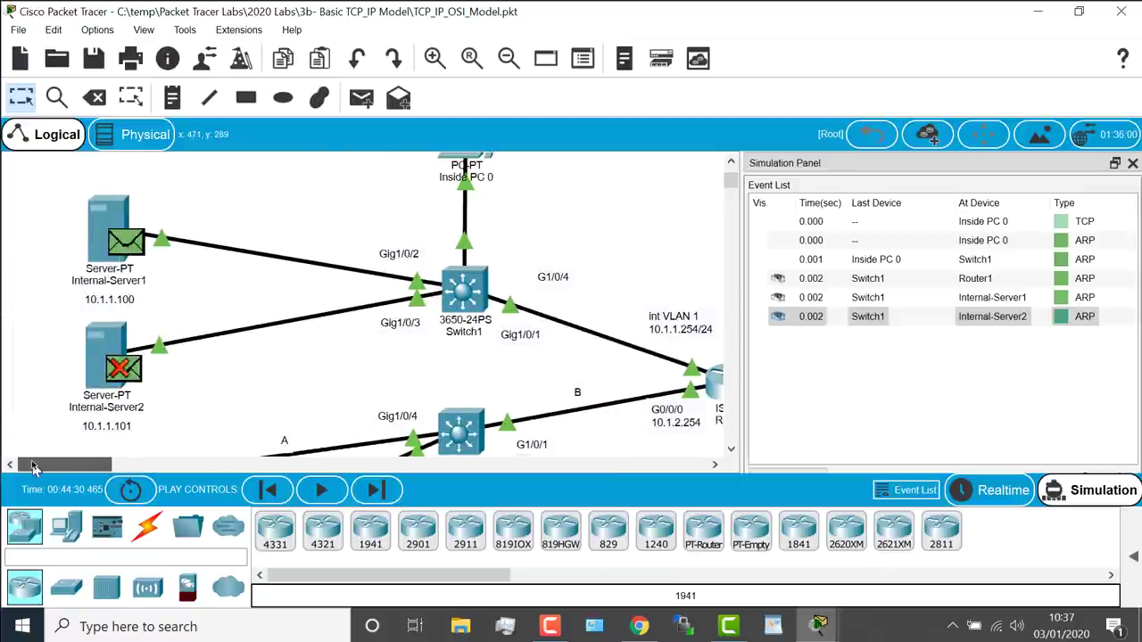
- Inspect the OSI layers and the inbound PDU details of the ARP packet at Internal-Server1, enlarging the details for reading
click(122, 251)
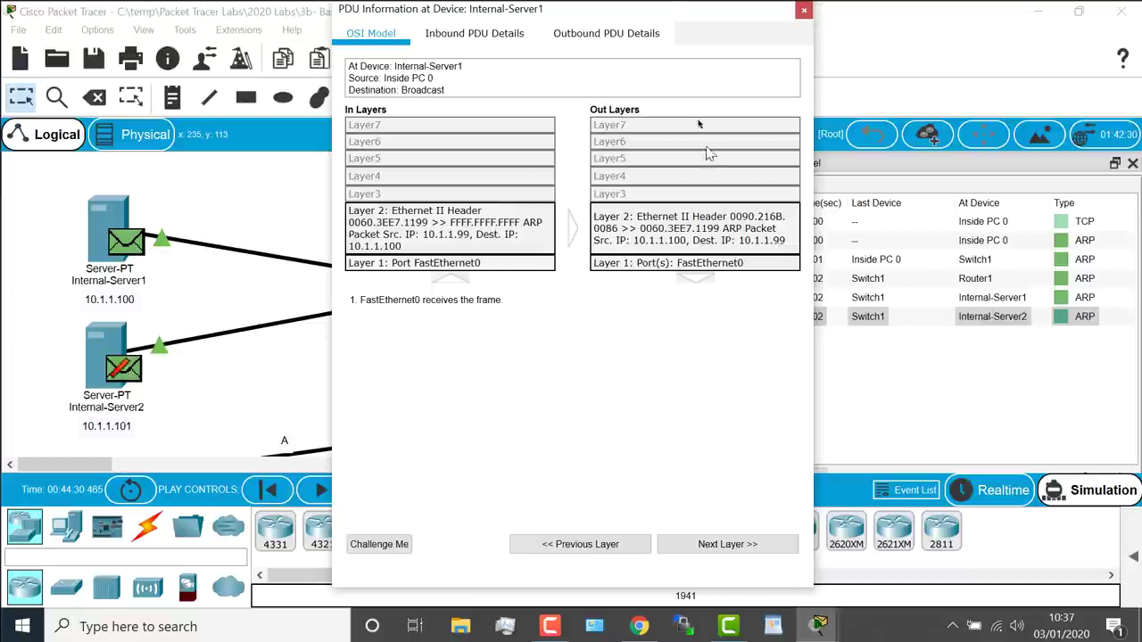
drag(665, 18, 883, 24)
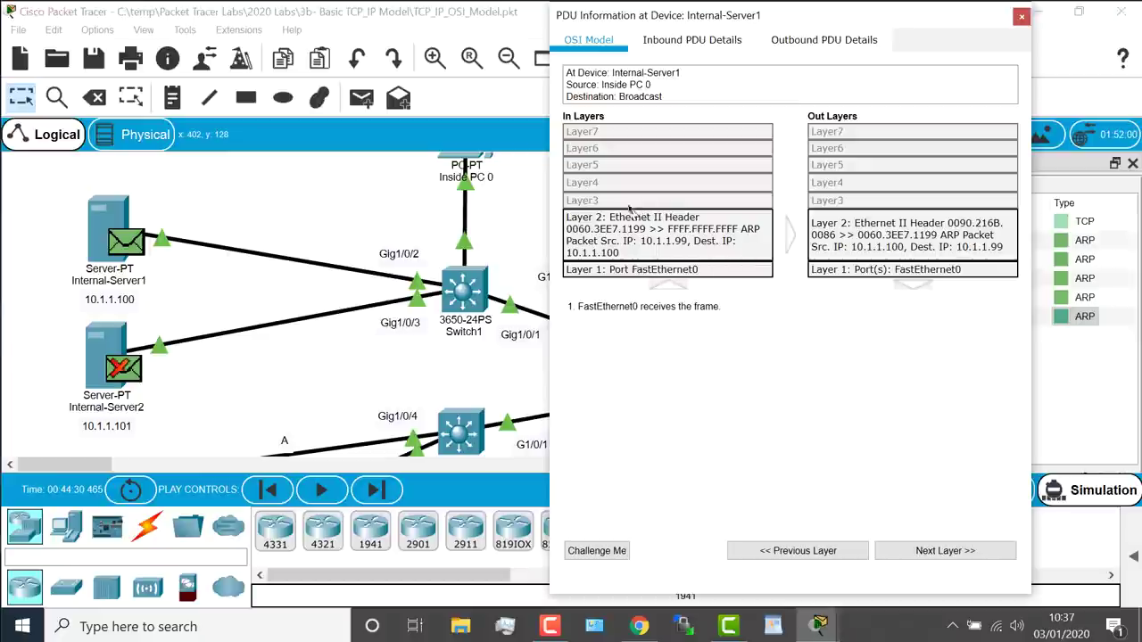
click(699, 40)
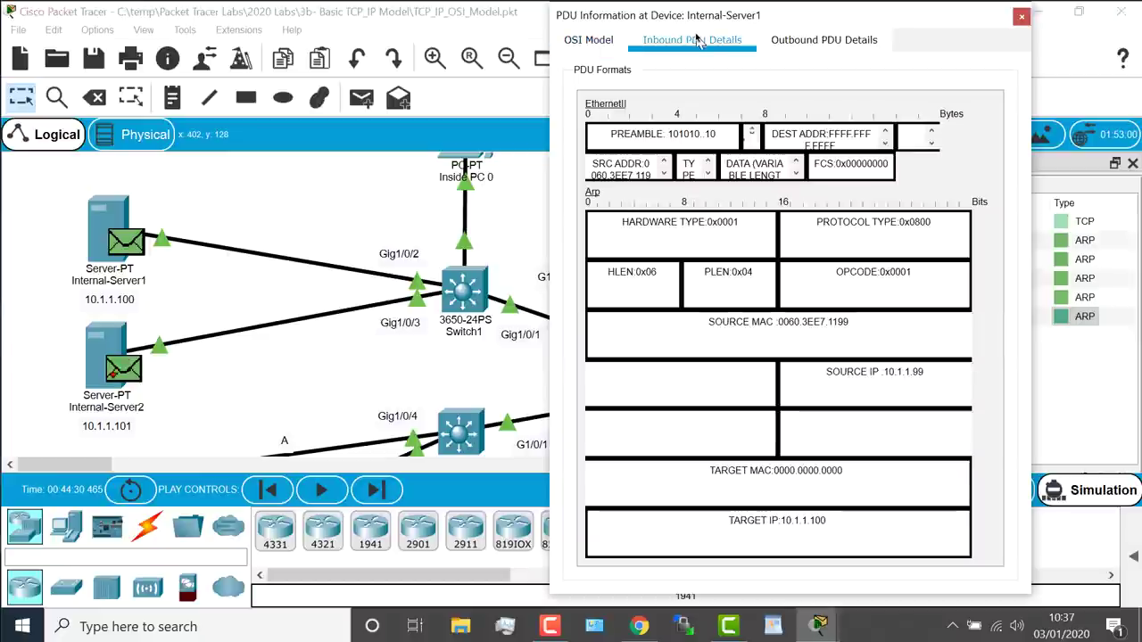
drag(548, 308, 255, 308)
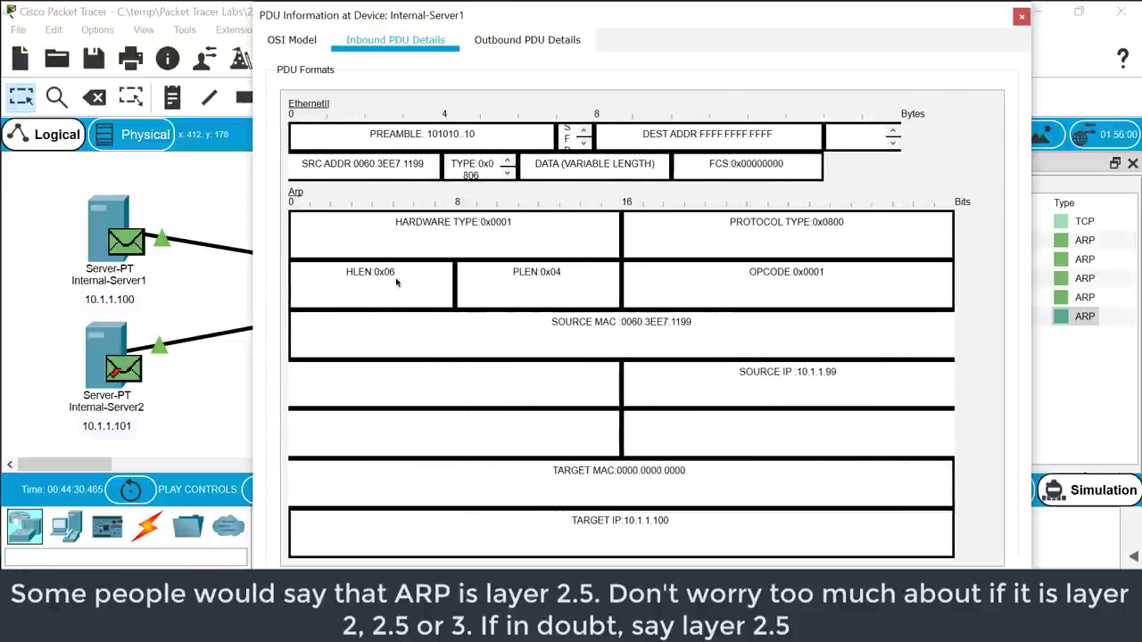
- Examine the target and source MAC and IP fields in Internal-Server1's outbound ARP reply
click(528, 42)
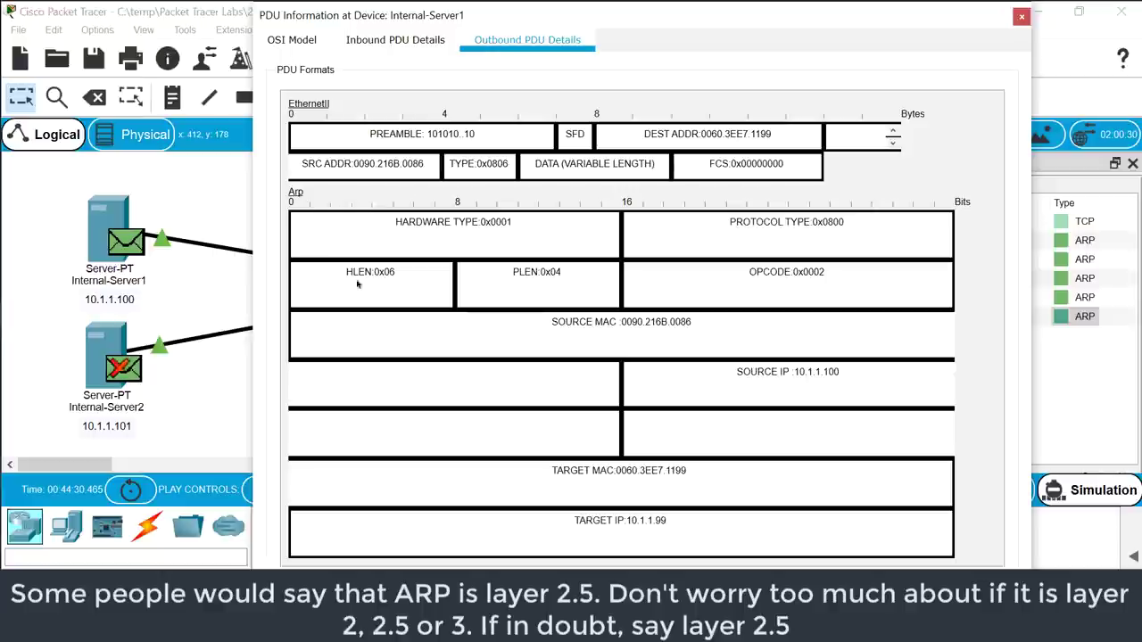
drag(689, 472, 734, 528)
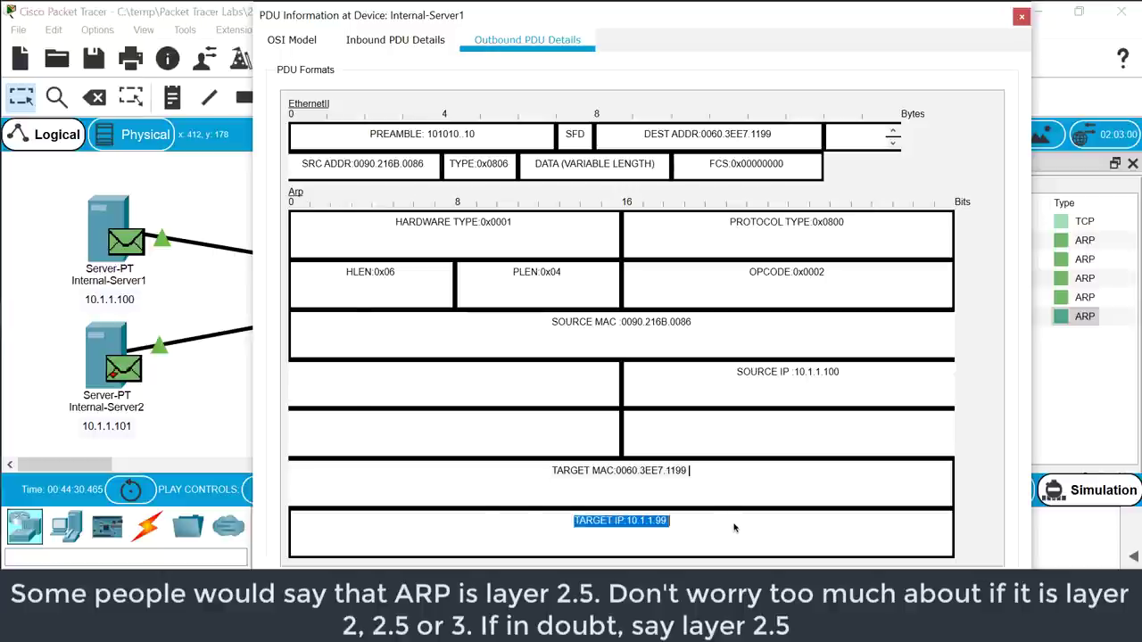
drag(731, 373, 865, 384)
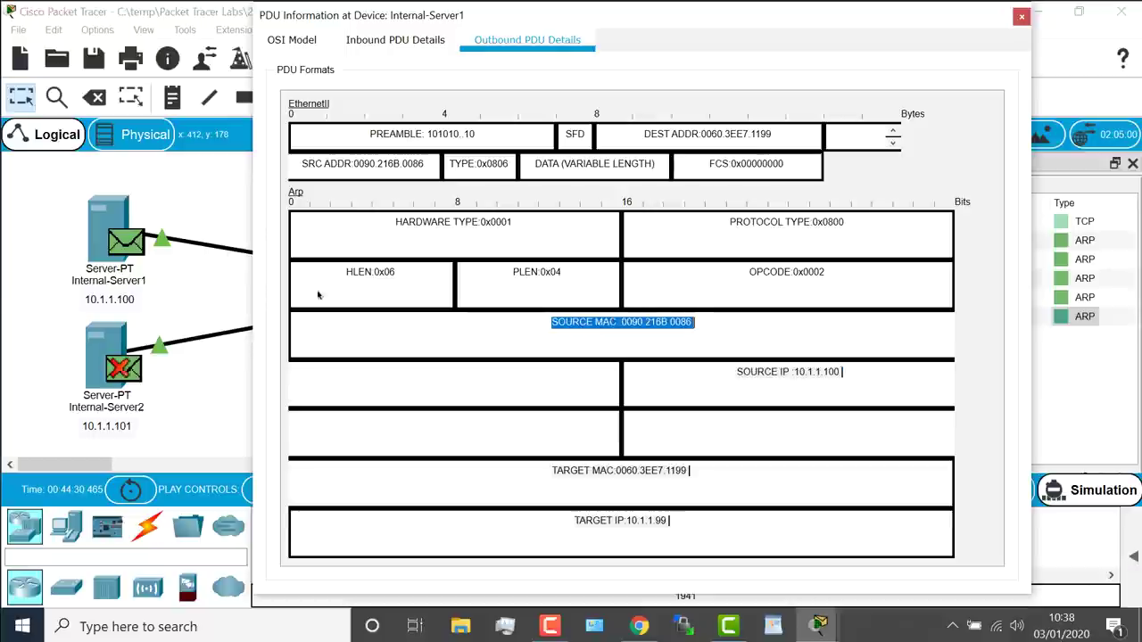
- Compare Internal-Server1's FastEthernet0 MAC address with the source MAC in its ARP reply, and close the packet information
click(113, 220)
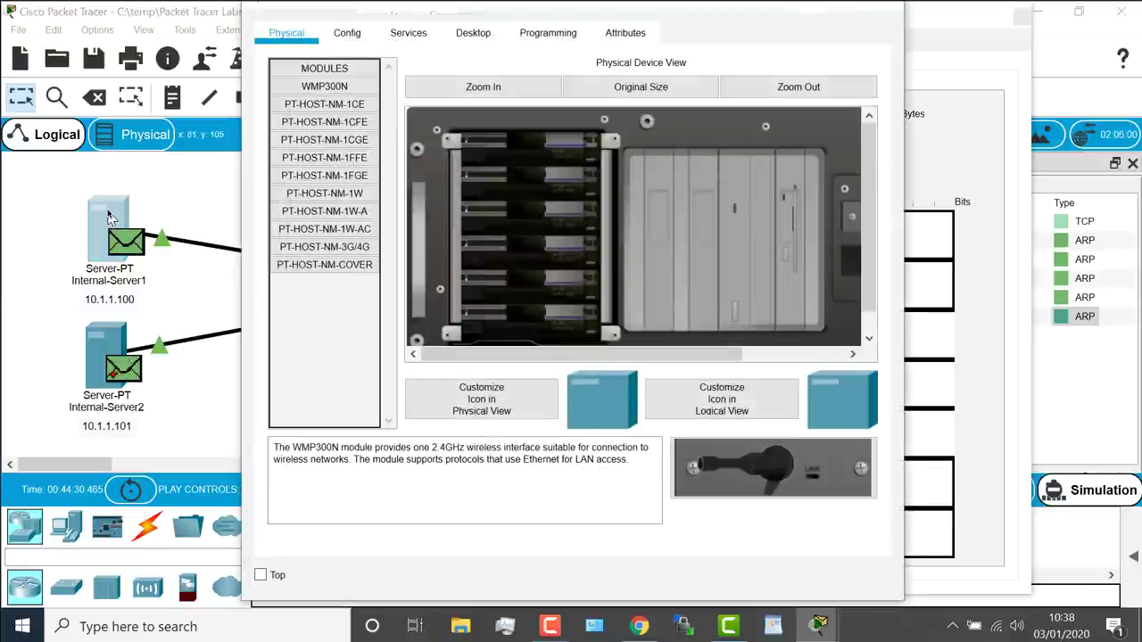
click(360, 31)
click(323, 146)
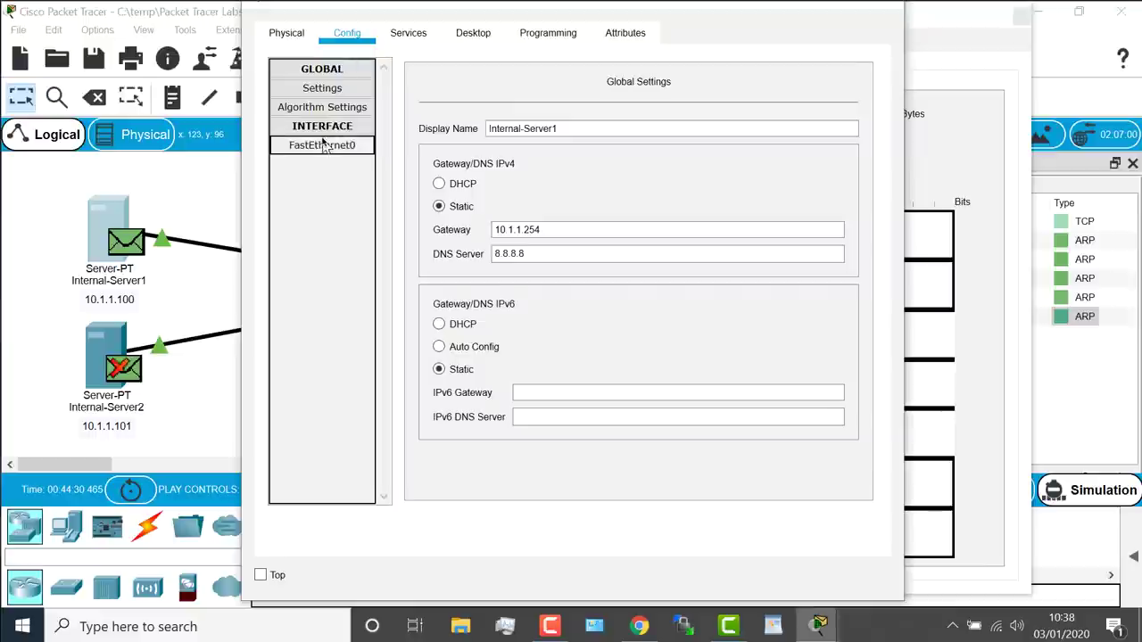
drag(735, 156, 688, 156)
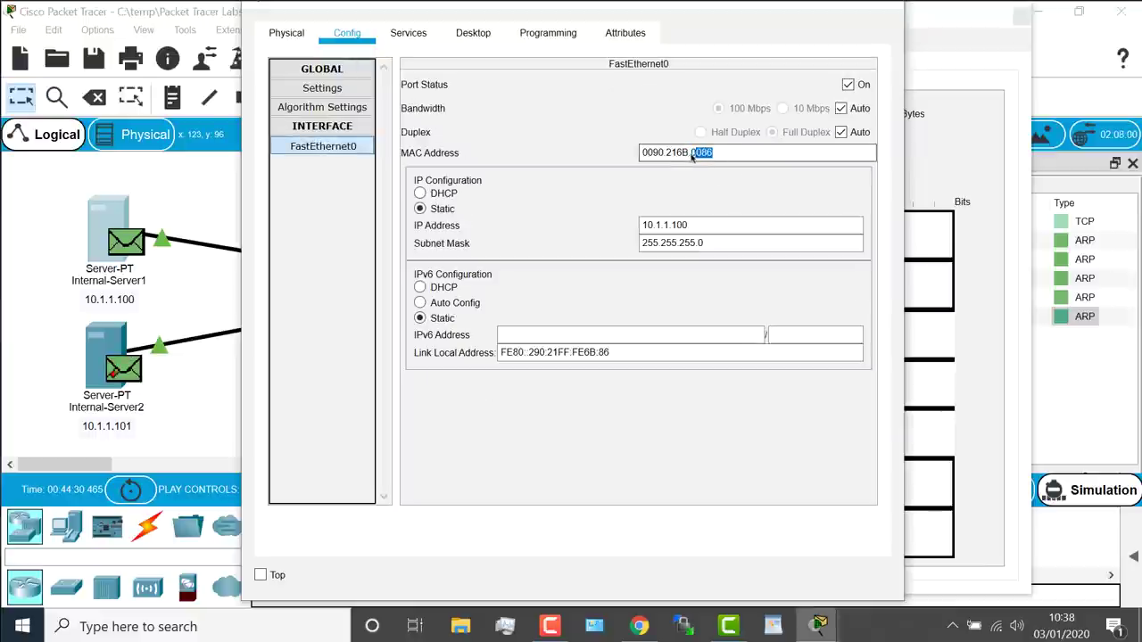
click(159, 207)
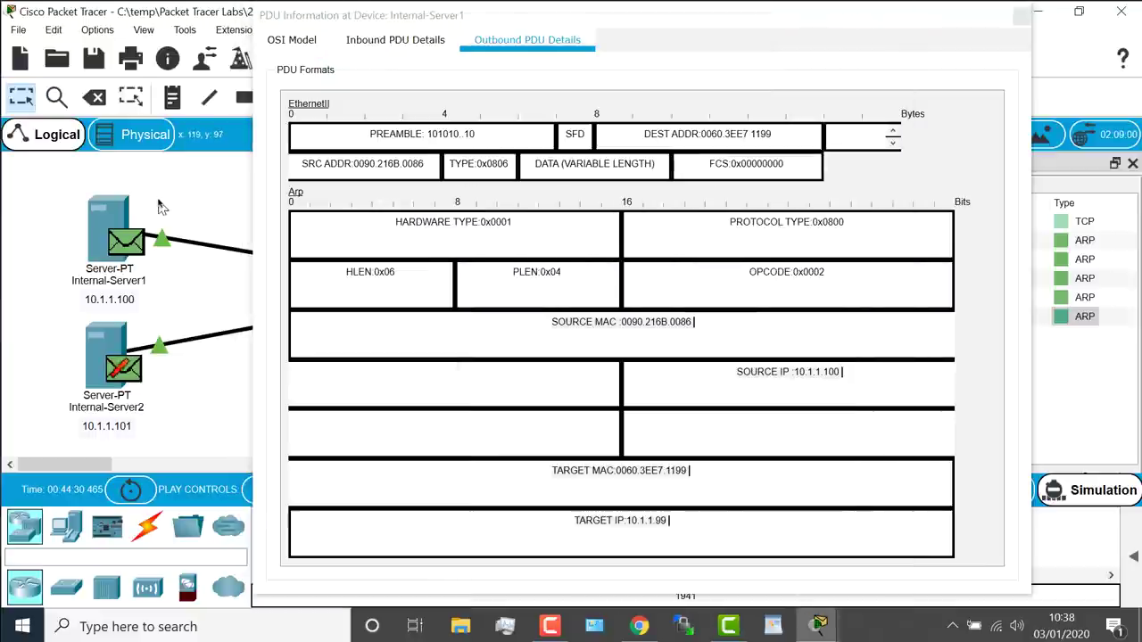
click(1031, 18)
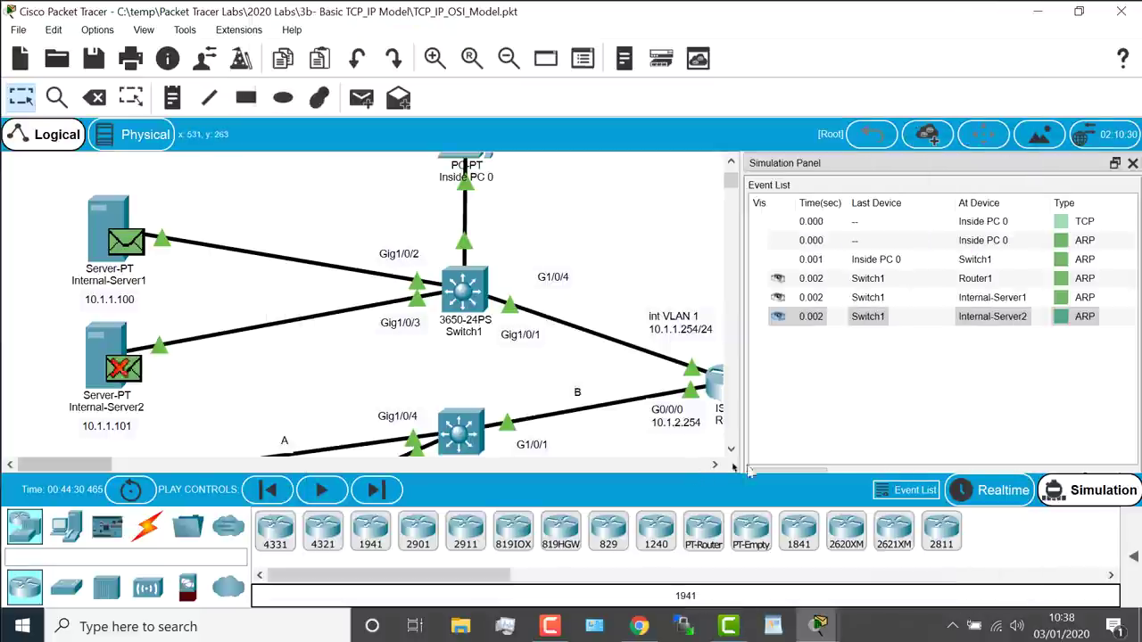
- Advance the simulation by two events to carry the ARP reply through Switch1 to Inside PC 0, keeping the PC in view
click(391, 491)
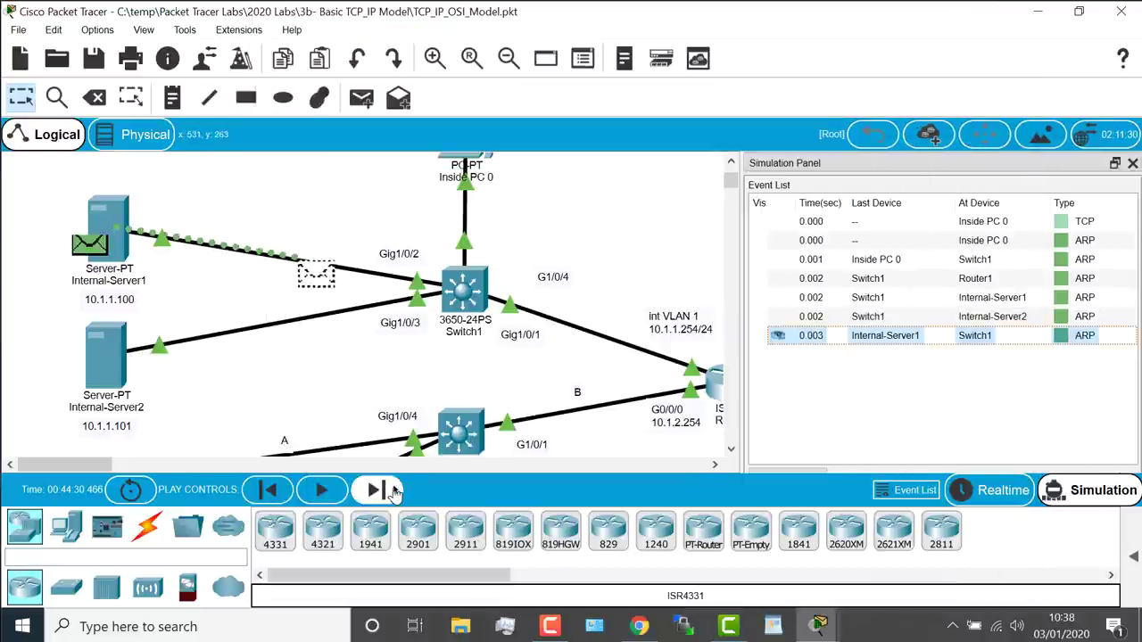
click(732, 161)
click(732, 161)
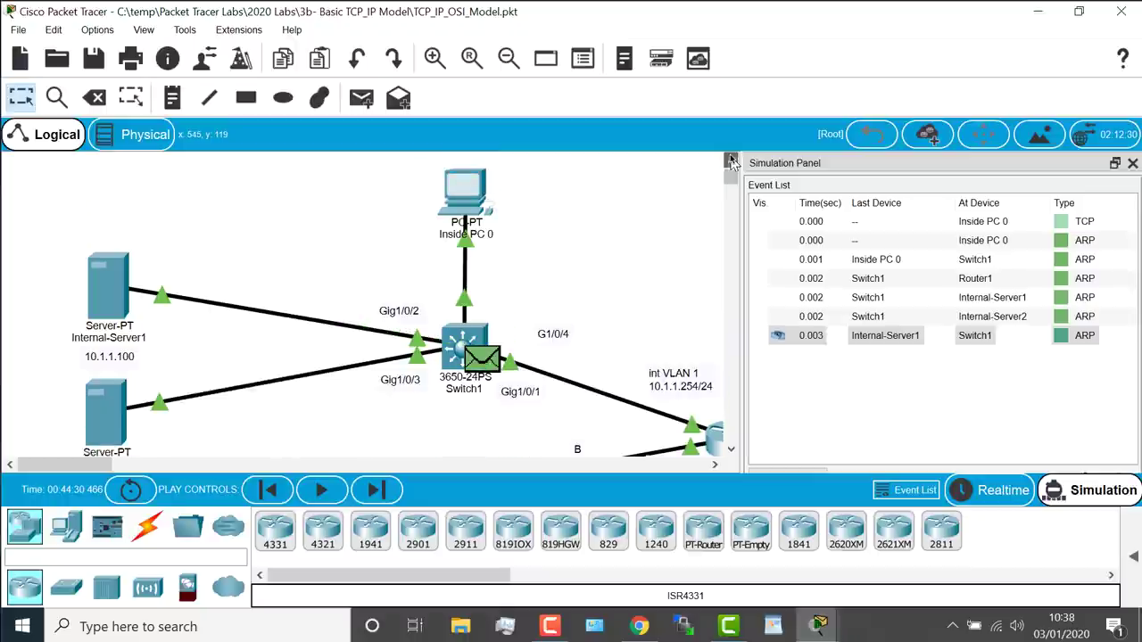
click(375, 491)
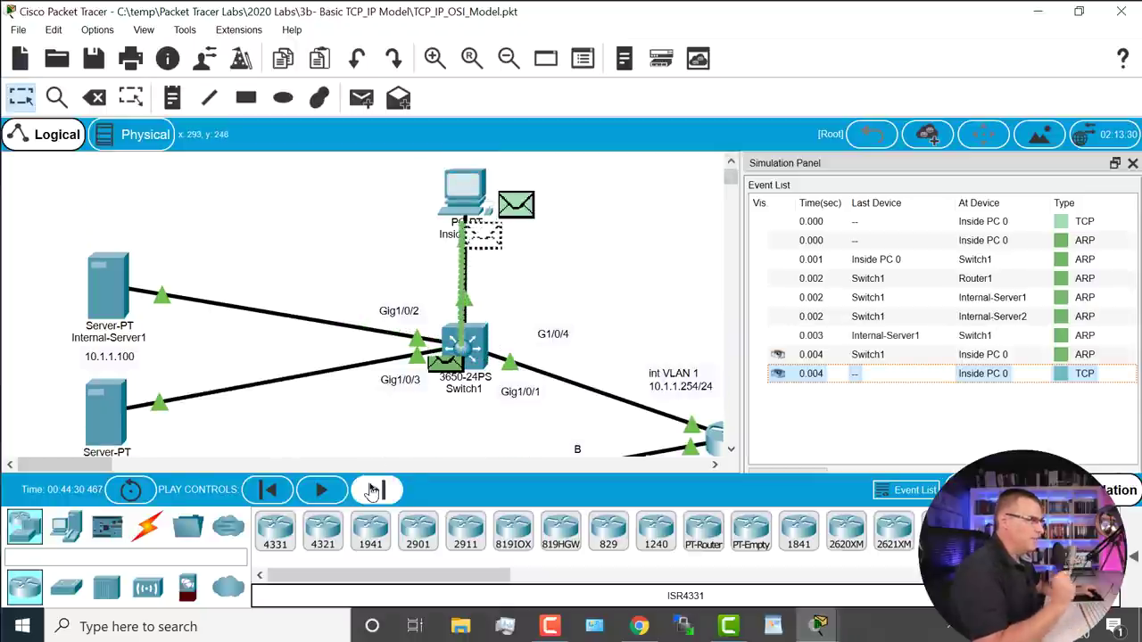
- Advance the simulation by six events, through the TCP handshake with Internal-Server1, until the HTTP packet is at Switch1
click(374, 491)
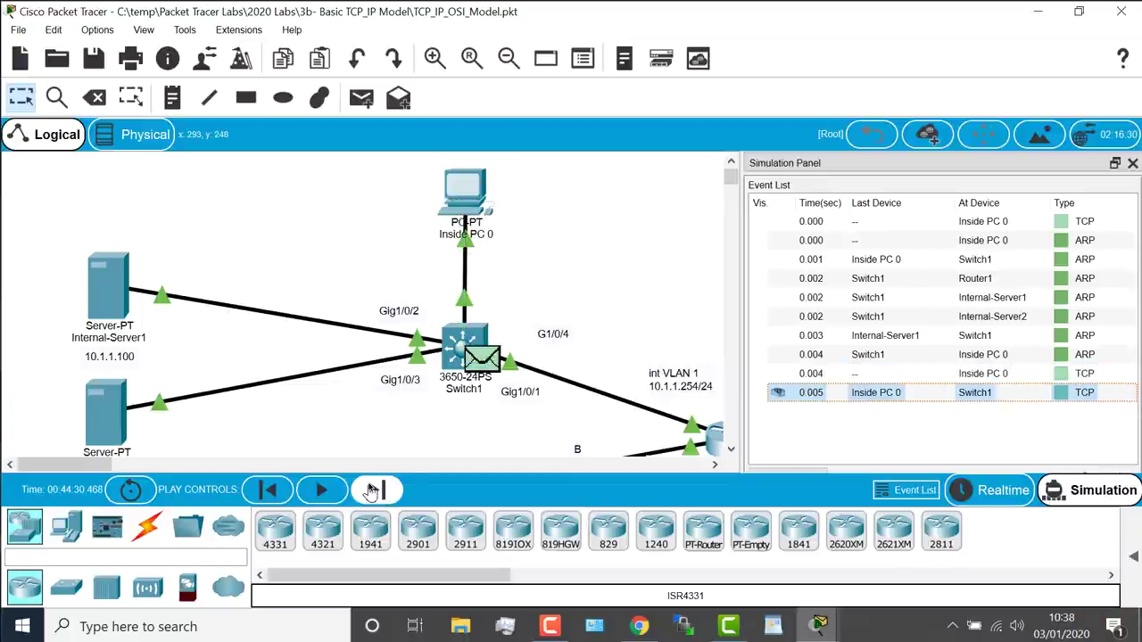
click(828, 437)
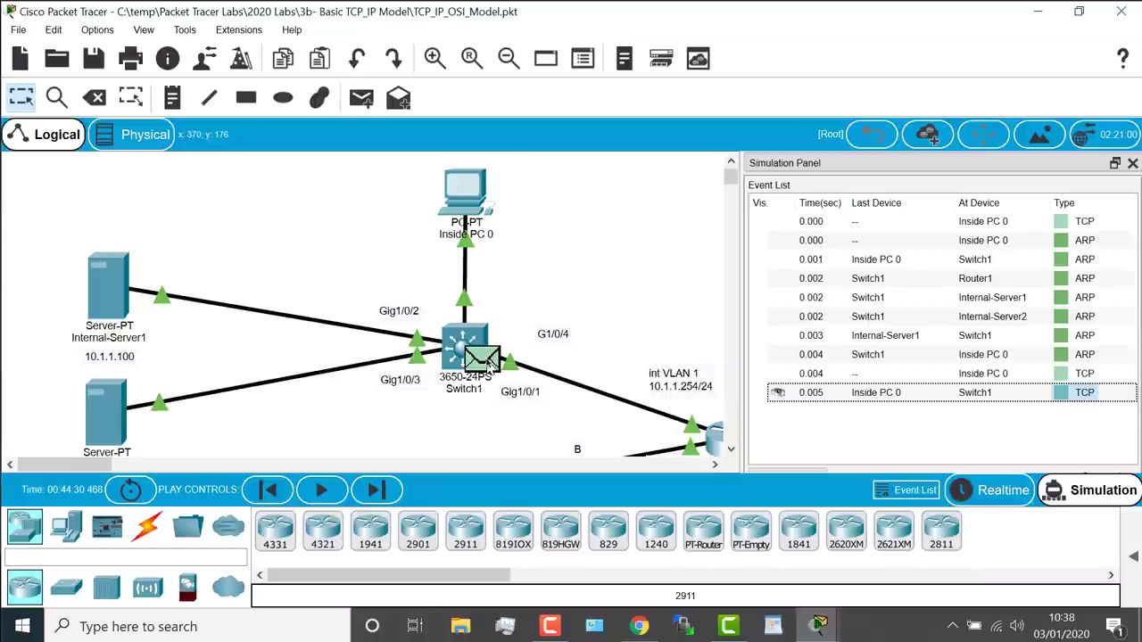
click(377, 491)
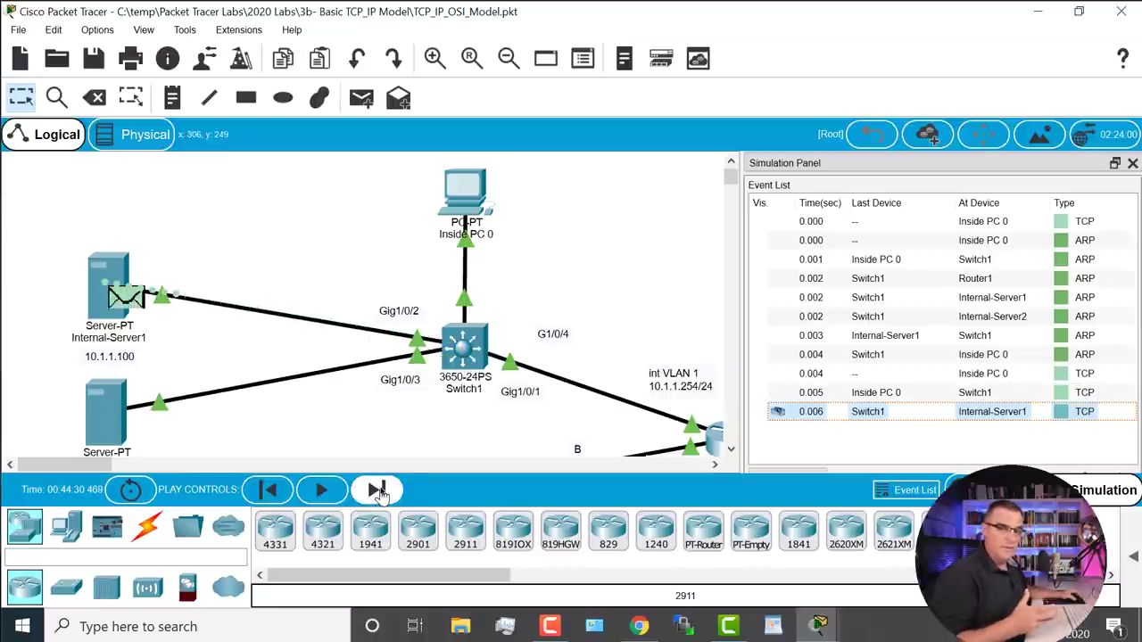
click(378, 491)
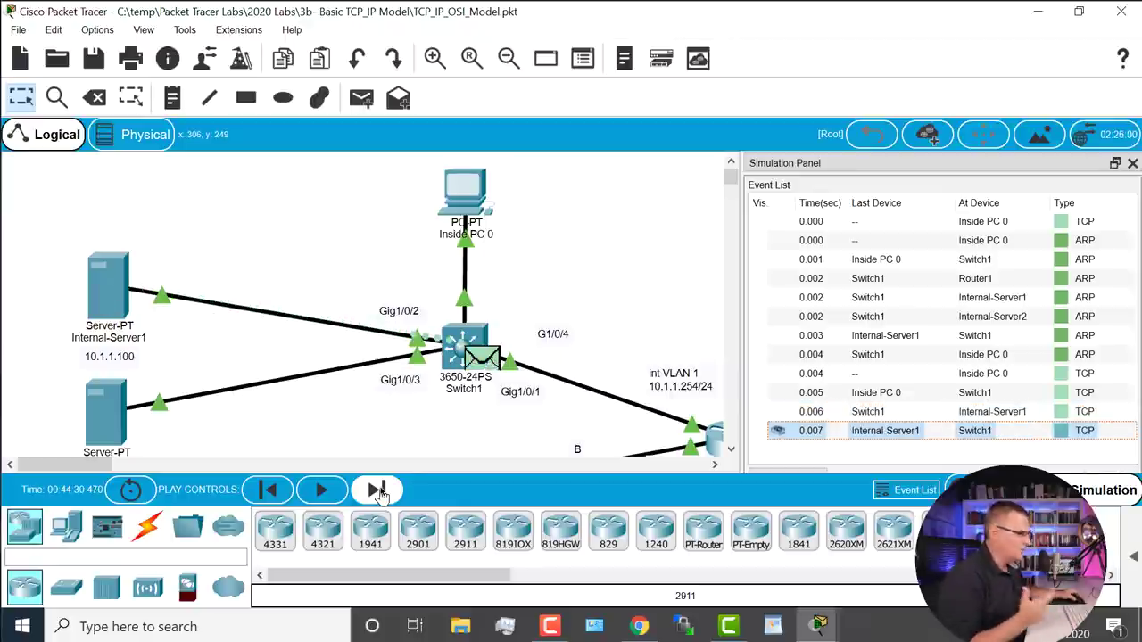
click(378, 490)
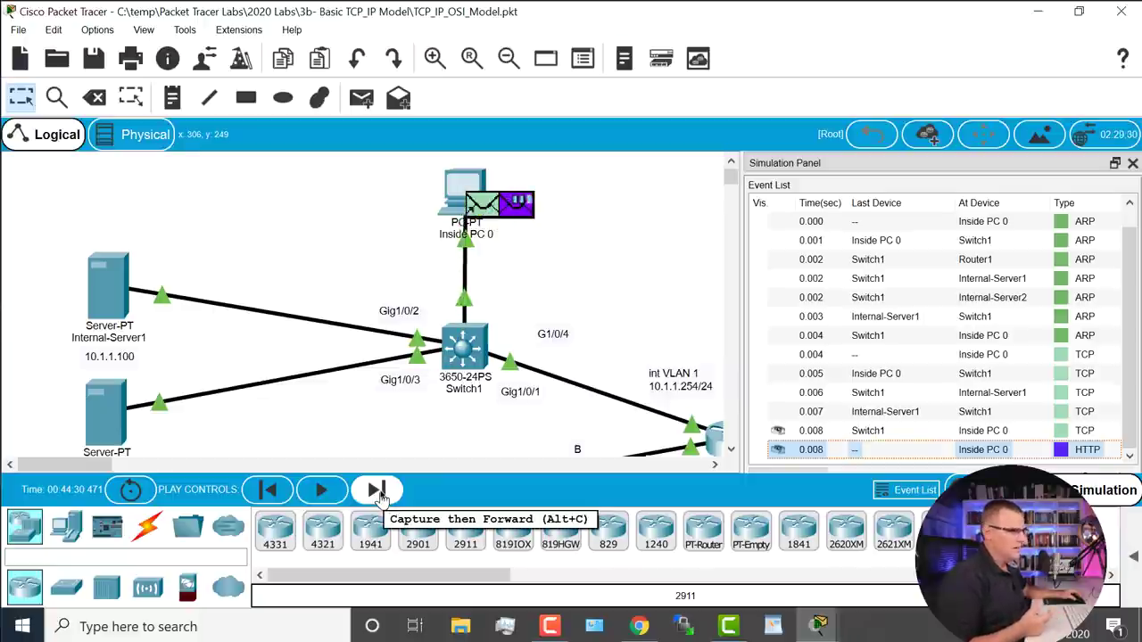
click(378, 493)
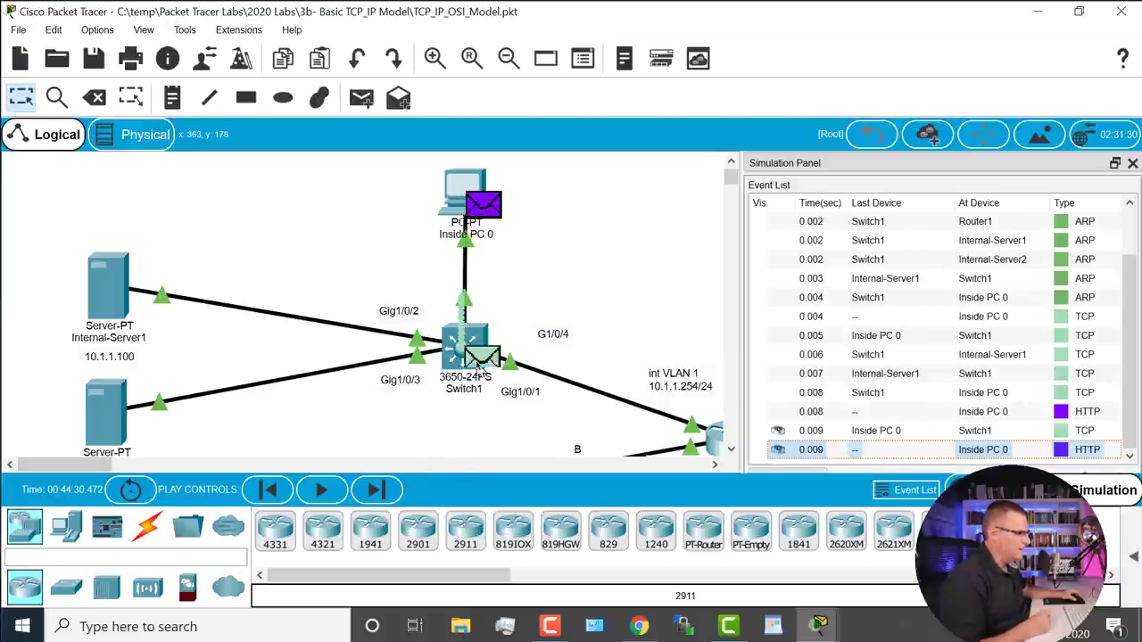
click(376, 490)
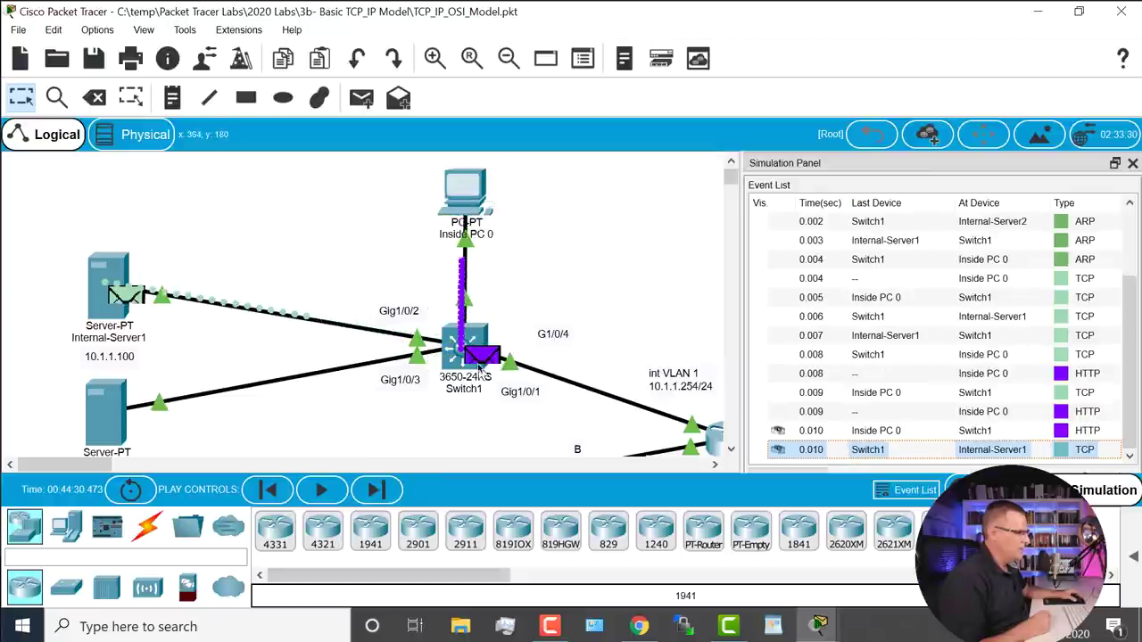
- Open the HTTP packet's information at Switch1 and inspect its inbound and outbound Layer 1 and Layer 2 entries
mouse_move(479, 369)
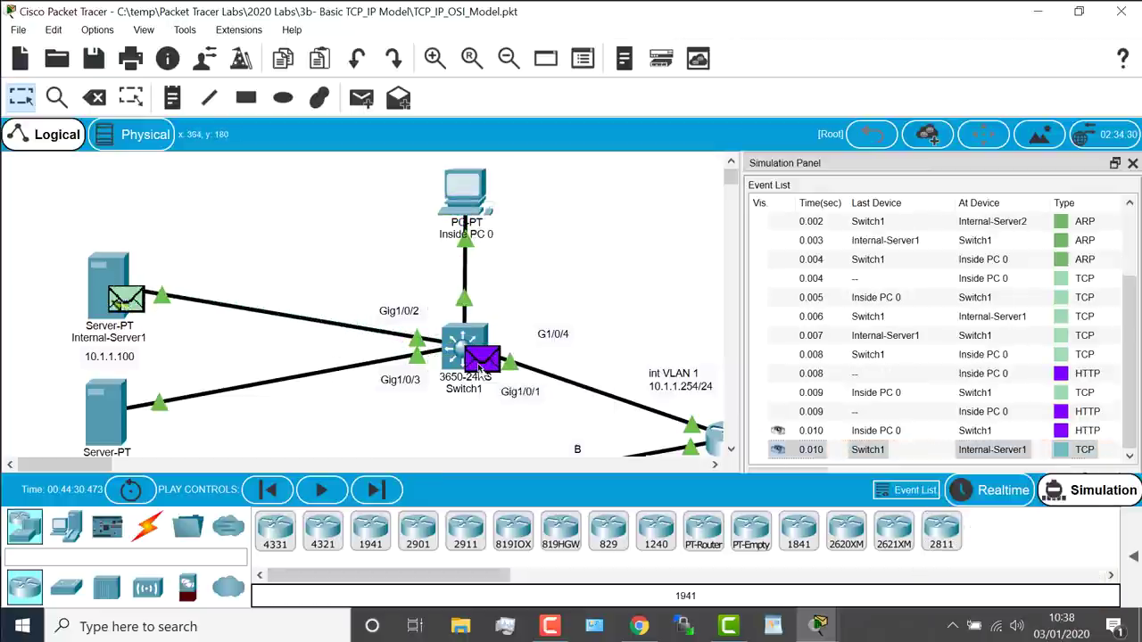
click(479, 369)
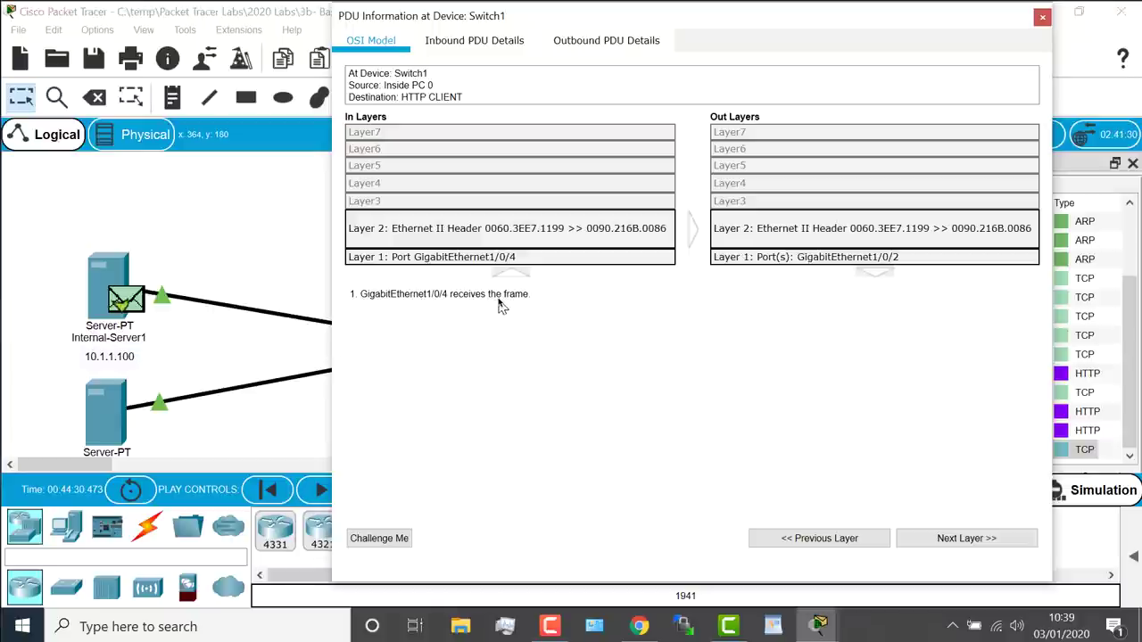
mouse_move(562, 17)
mouse_down()
mouse_move(840, 16)
mouse_move(557, 36)
mouse_up()
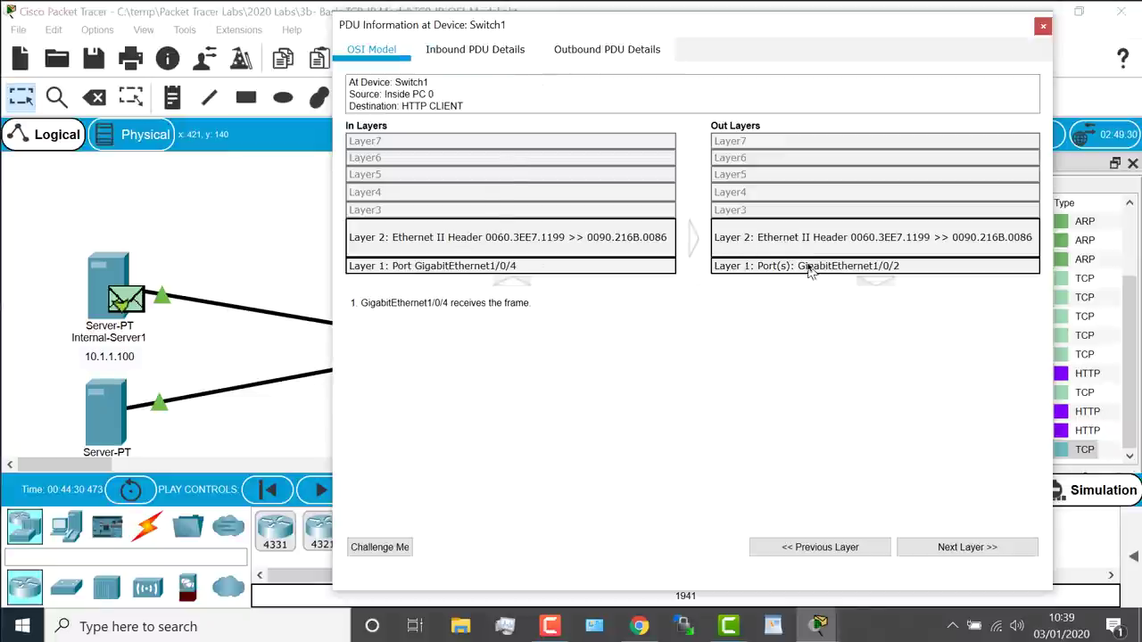
drag(615, 24, 545, 26)
- Show the HTTP packet's inbound PDU details at Switch1 and widen them to read the Ethernet, IP and TCP headers
click(431, 53)
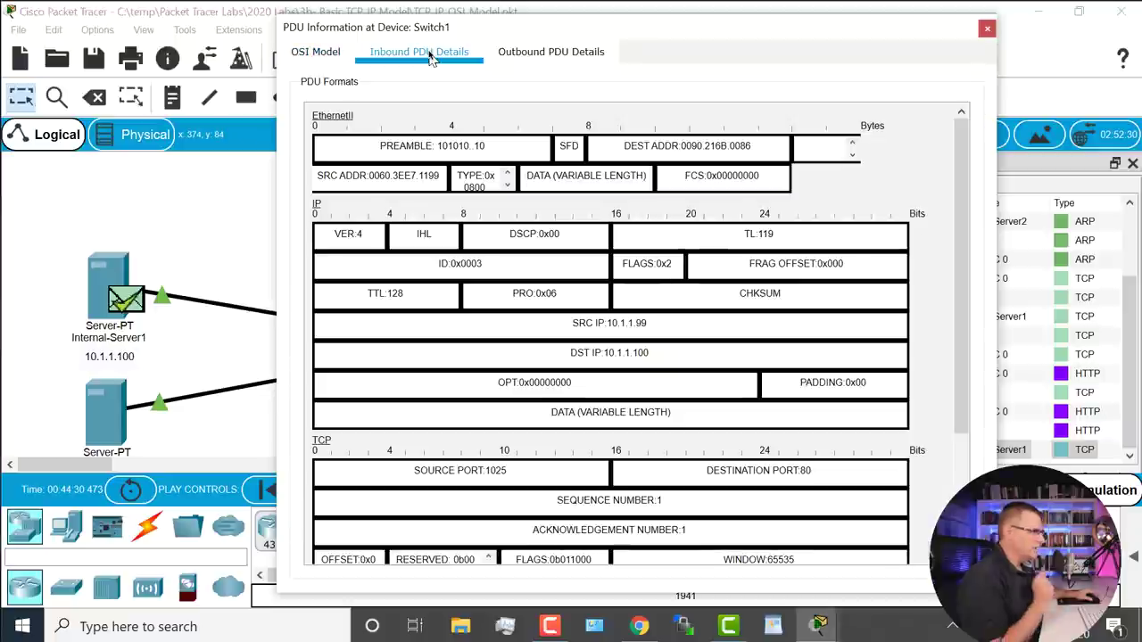
drag(983, 132, 1094, 132)
drag(855, 28, 864, 17)
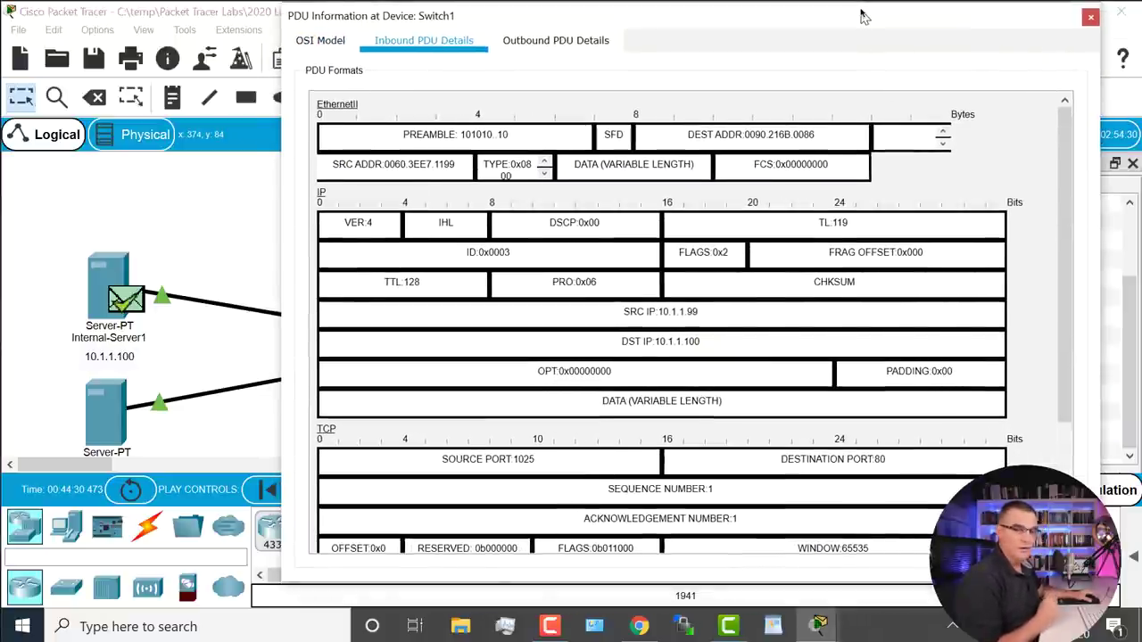
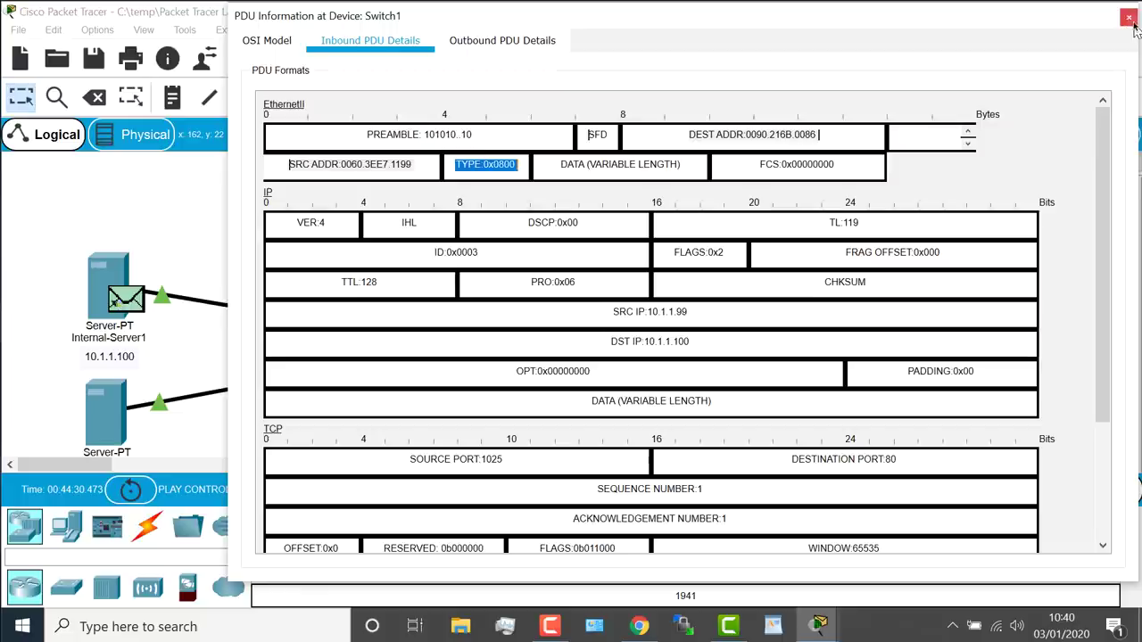
- Close the Switch1 PDU window and show the inbound PDU details of the ARP reply at Inside PC 0, widened to read the Ethernet type
click(1126, 18)
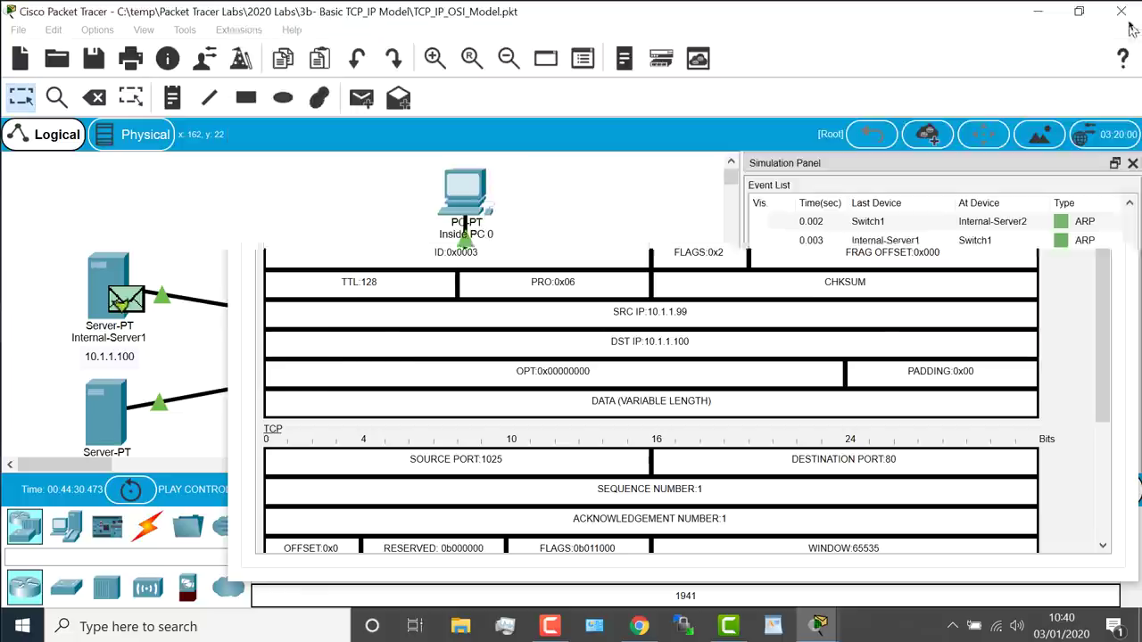
click(878, 260)
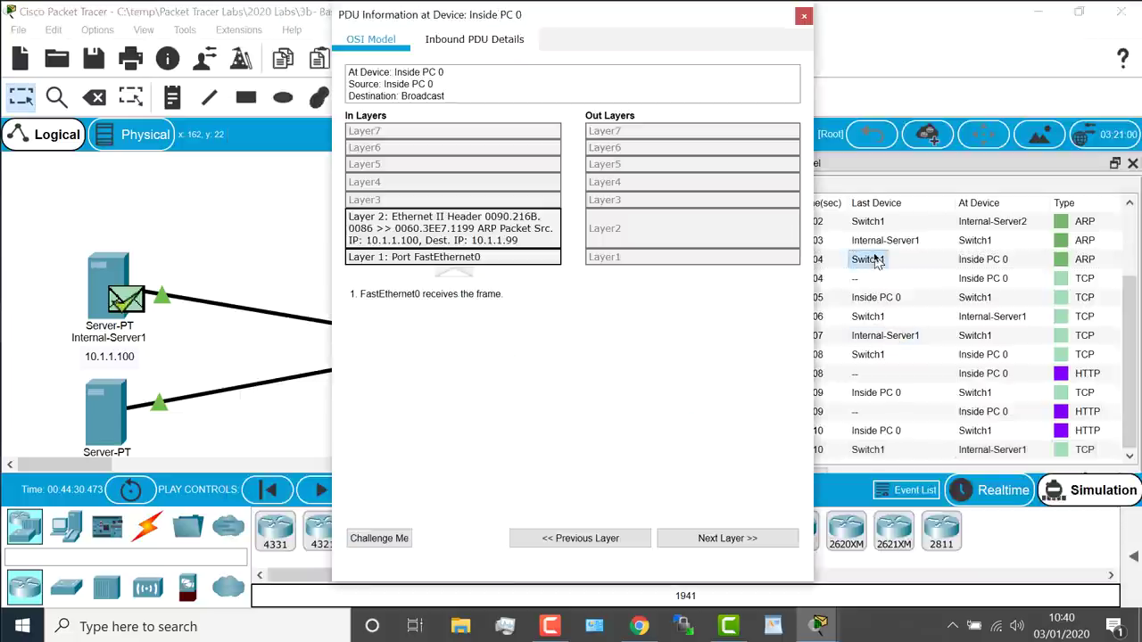
click(453, 41)
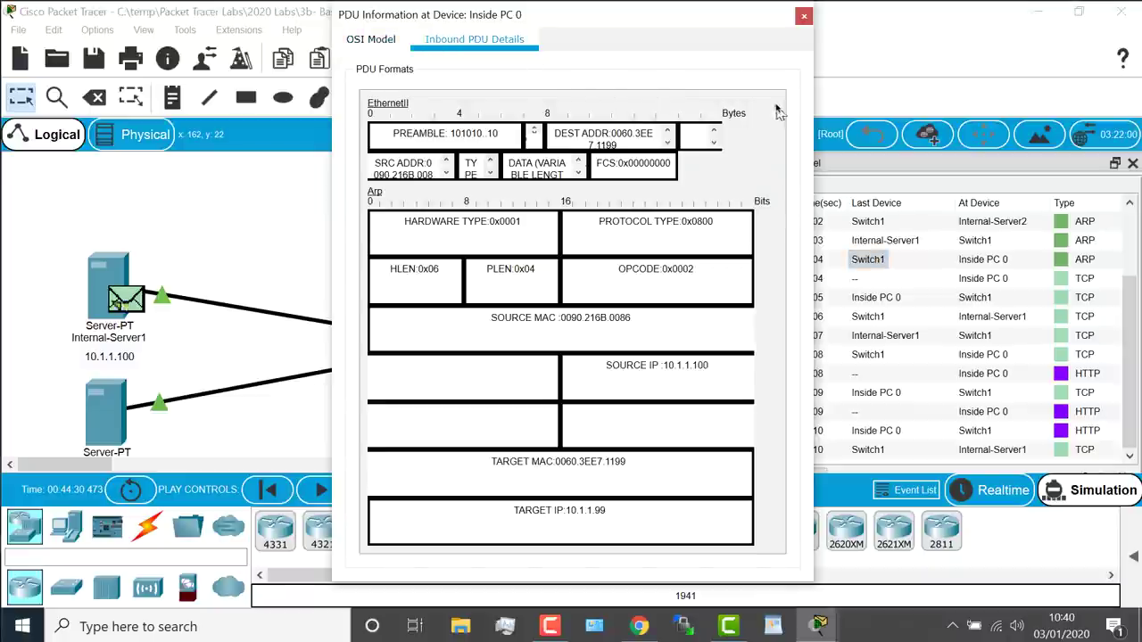
drag(813, 91, 1139, 93)
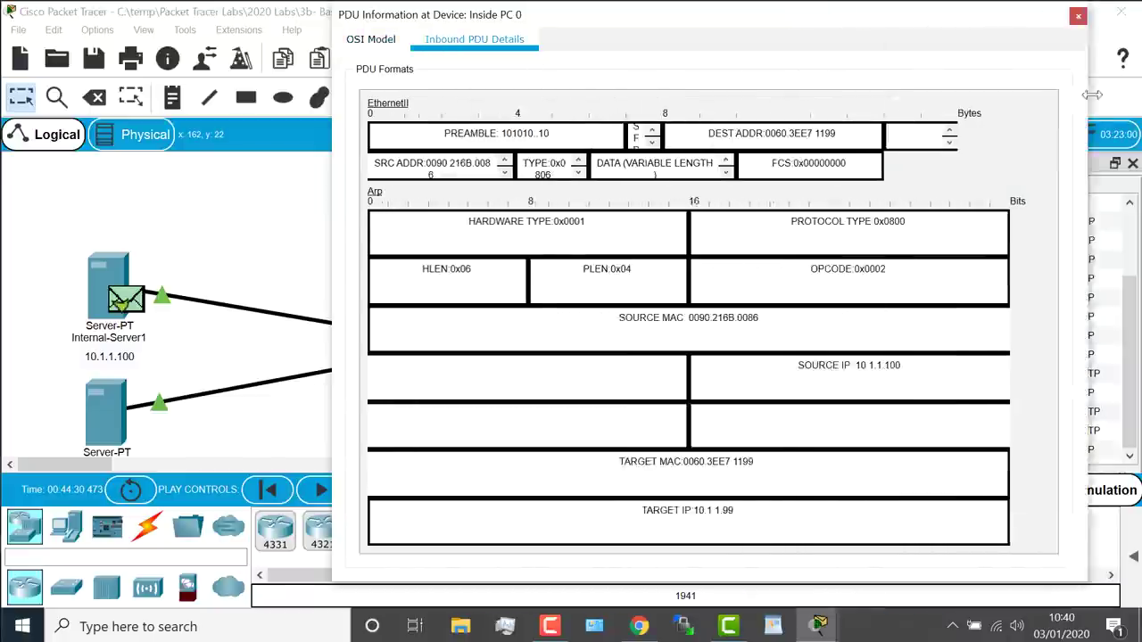
drag(330, 169, 167, 153)
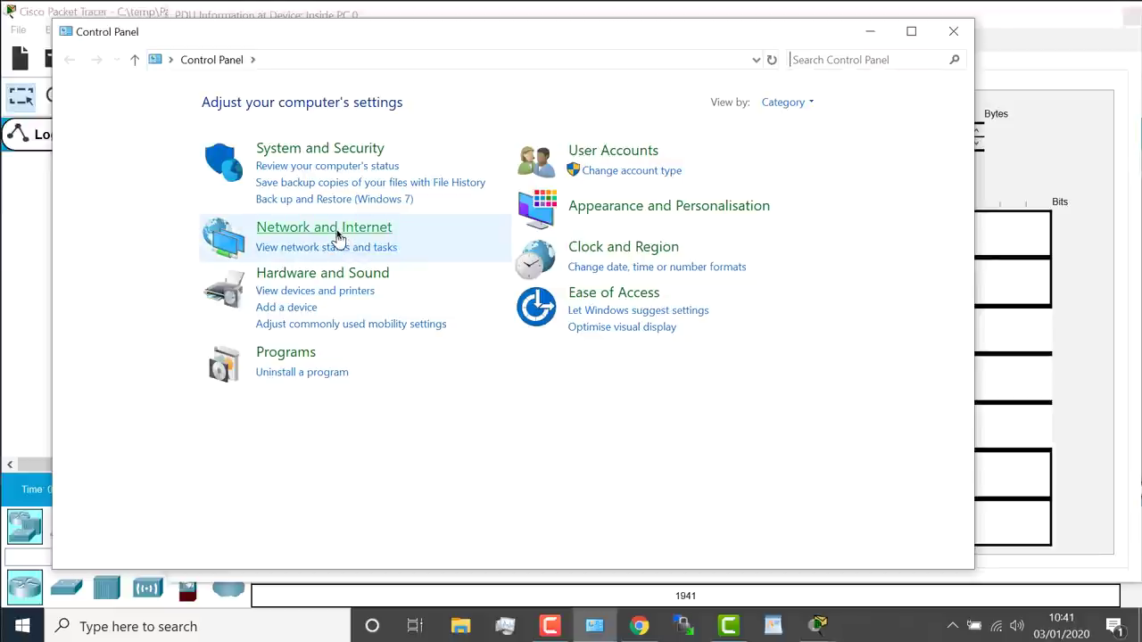
- Switch to Control Panel and open the computer's network adapter connections
click(339, 235)
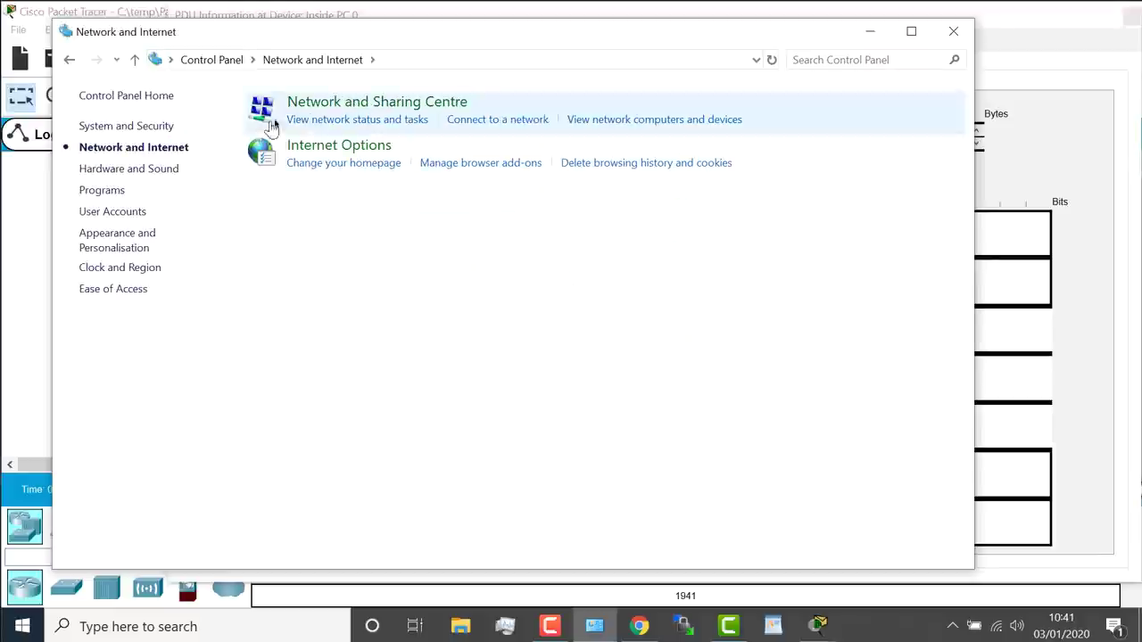
click(330, 106)
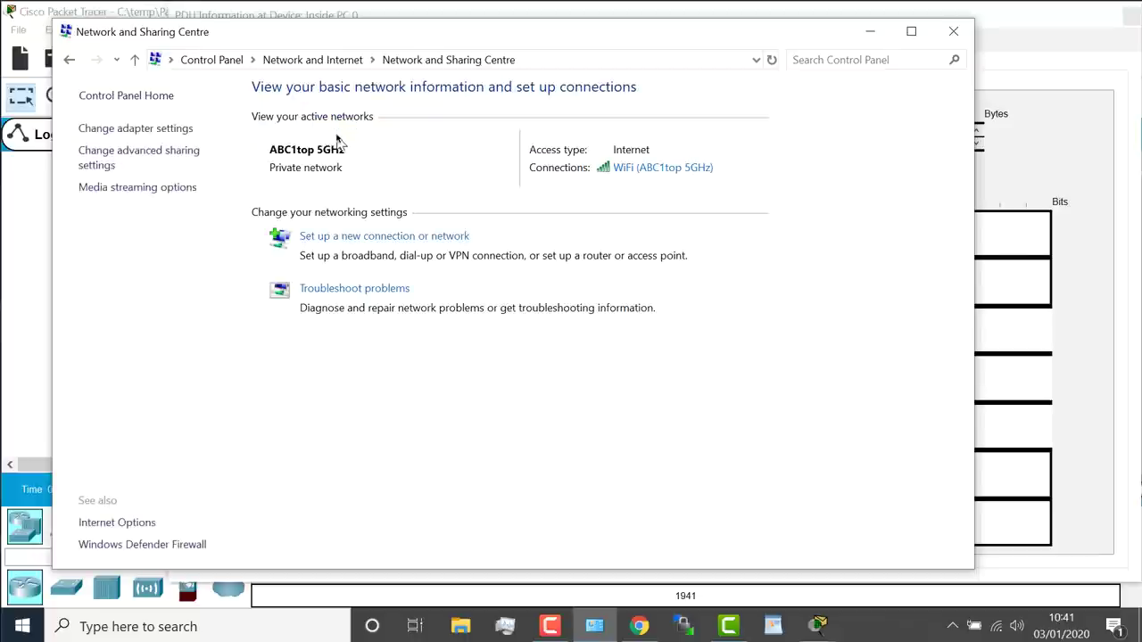
click(168, 129)
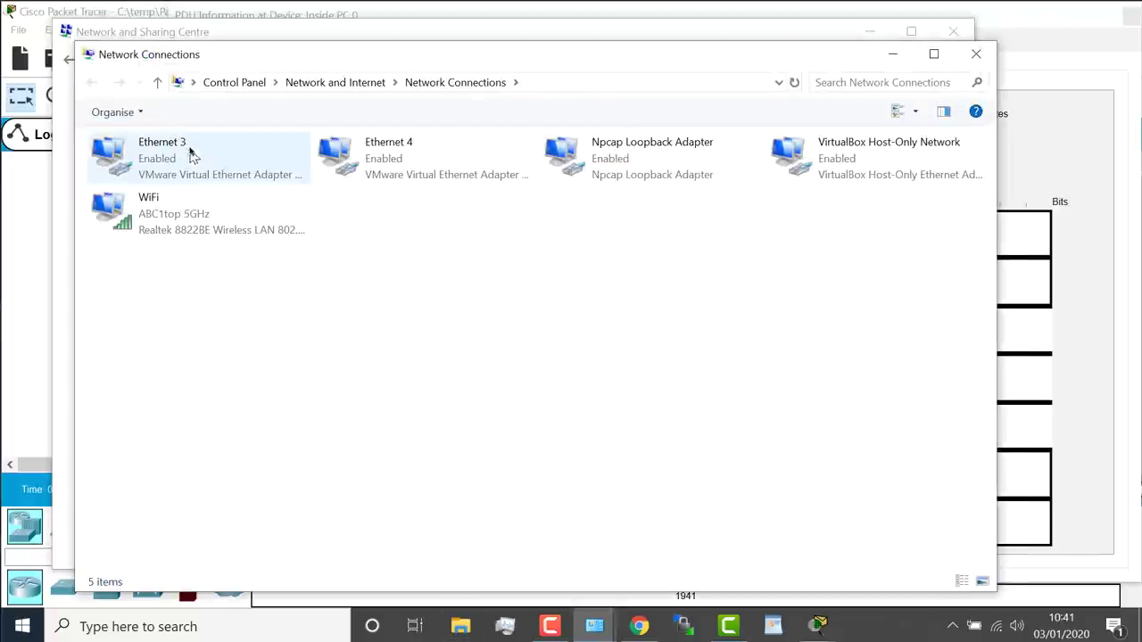
- Open the WiFi adapter's properties and highlight the Internet Protocol Version 4 and Version 6 entries
double_click(220, 214)
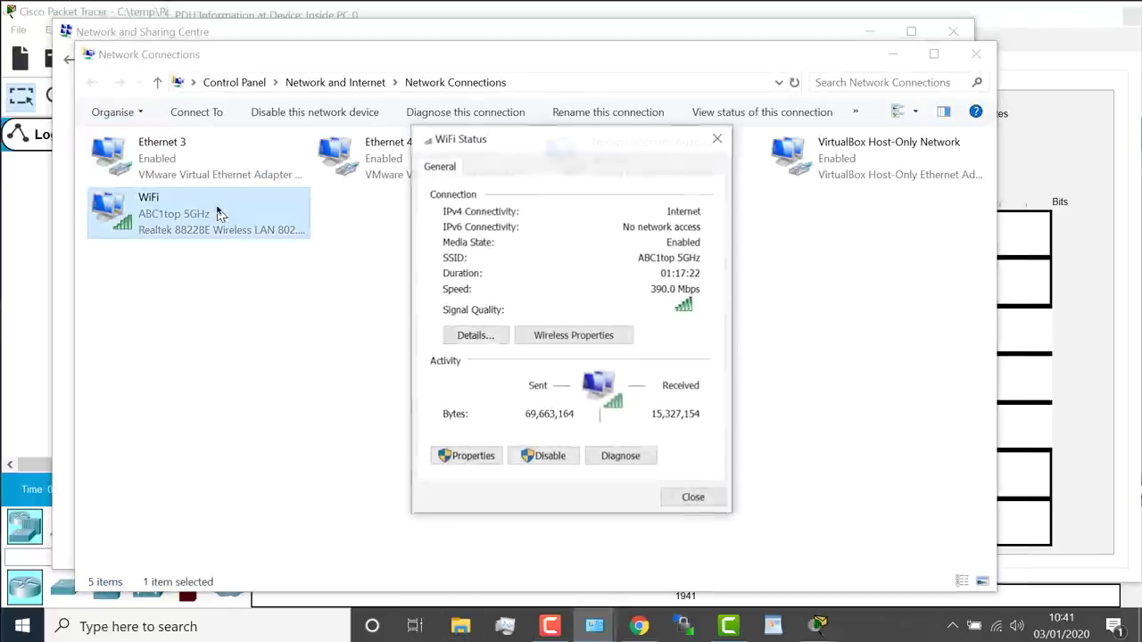
click(486, 462)
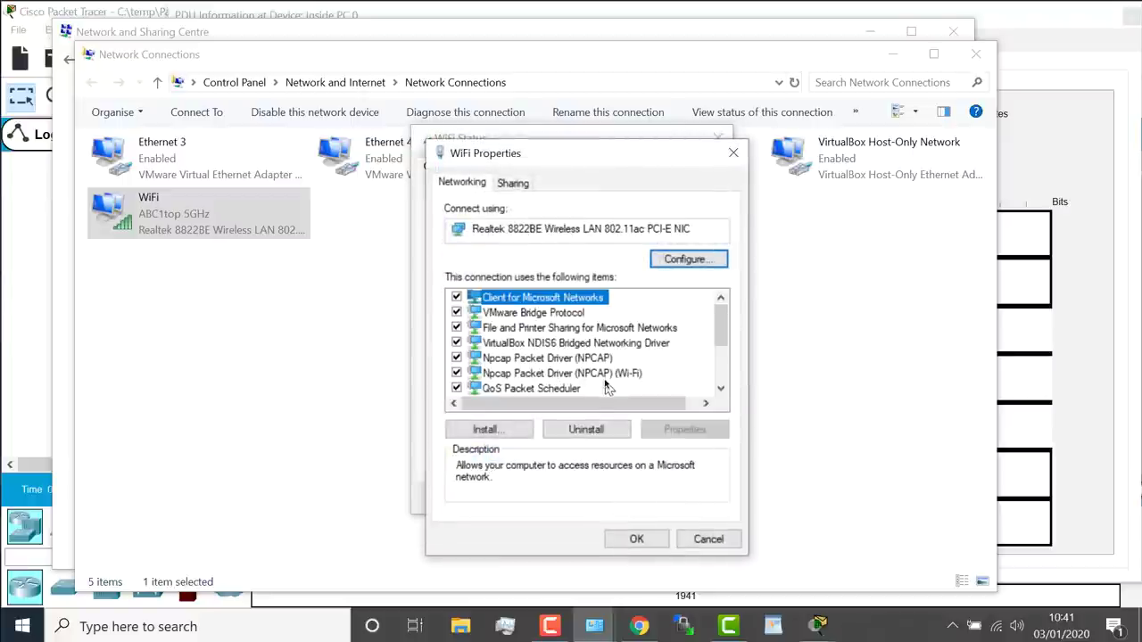
scroll(606, 375, down, 2)
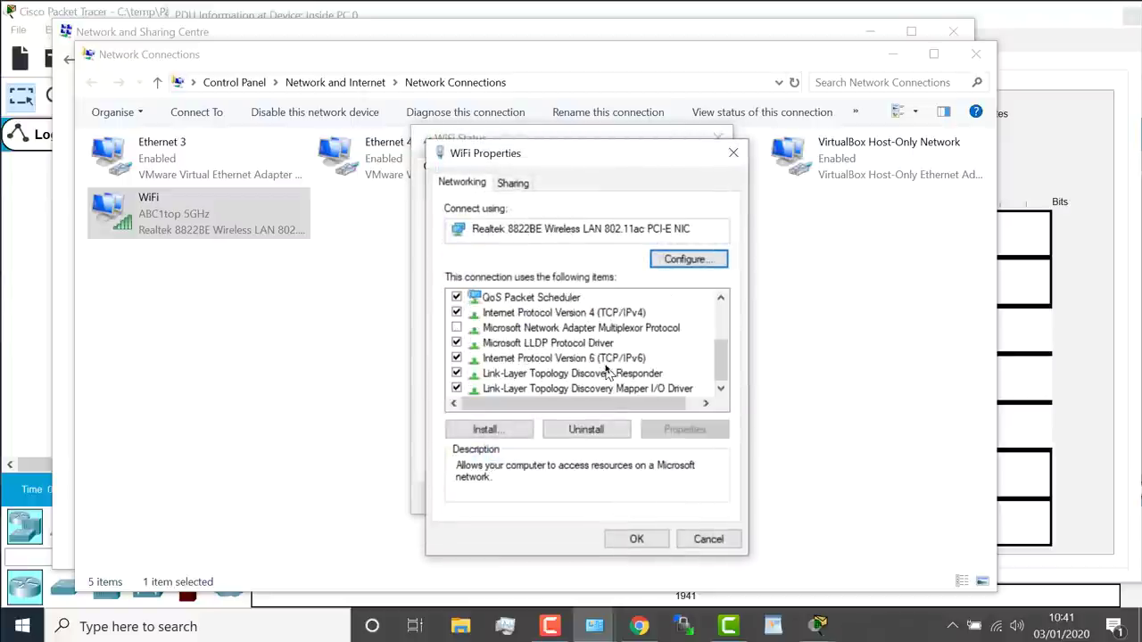
click(592, 314)
click(601, 358)
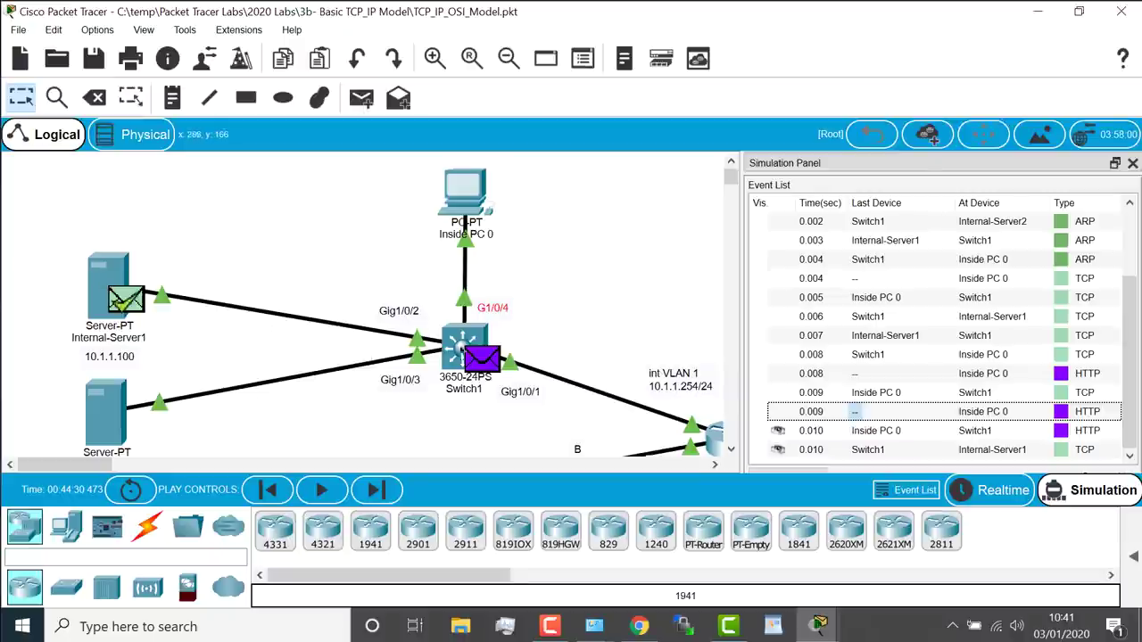
- In Packet Tracer, reopen the HTTP packet's inbound PDU details at Switch1 and examine its IP addresses, IP protocol field and TCP header
click(465, 360)
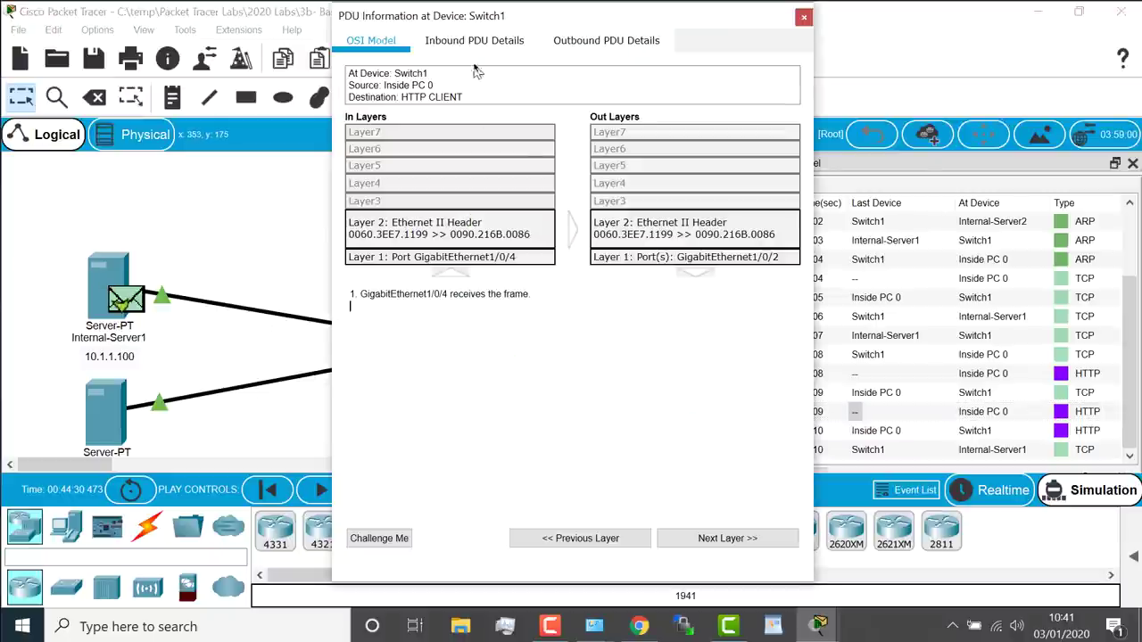
click(496, 47)
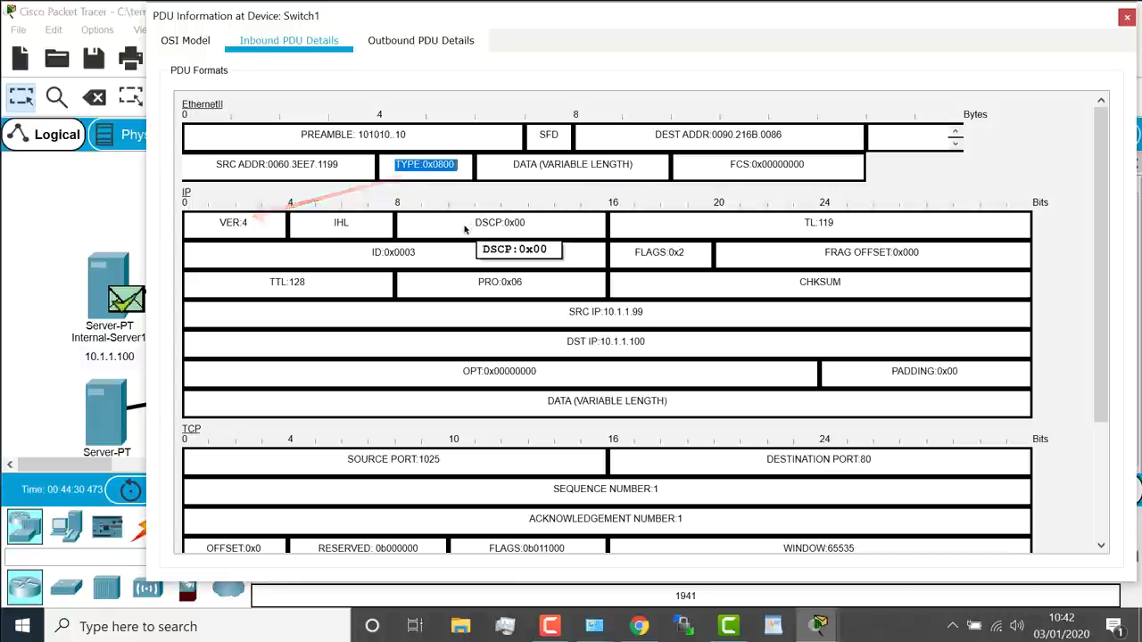
click(677, 320)
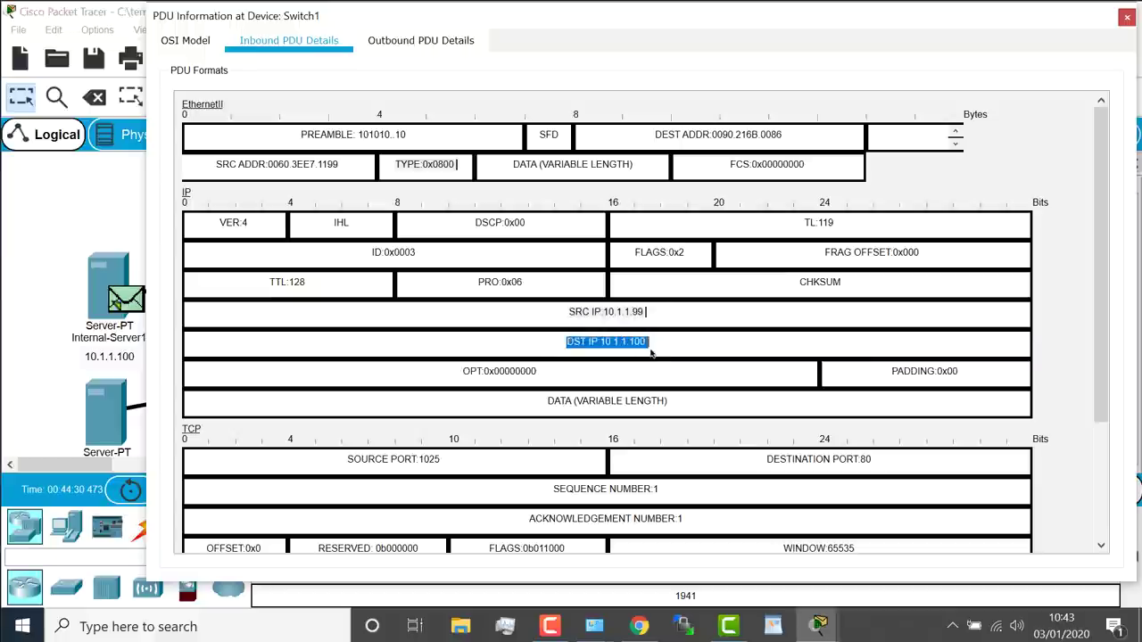
scroll(651, 354, down, 2)
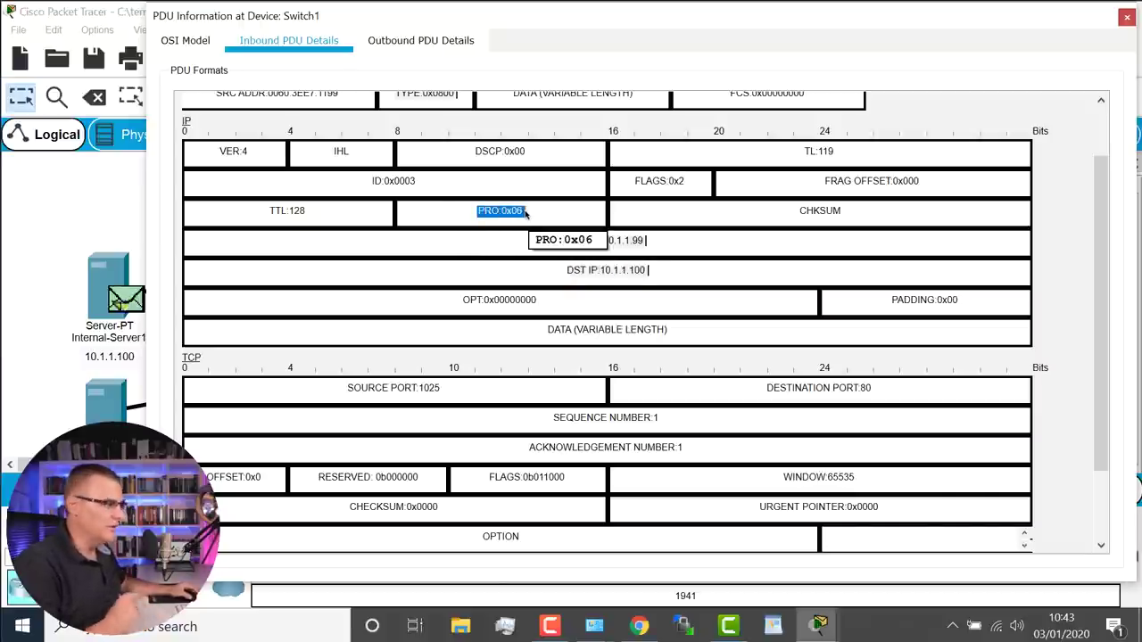
scroll(526, 212, up, 2)
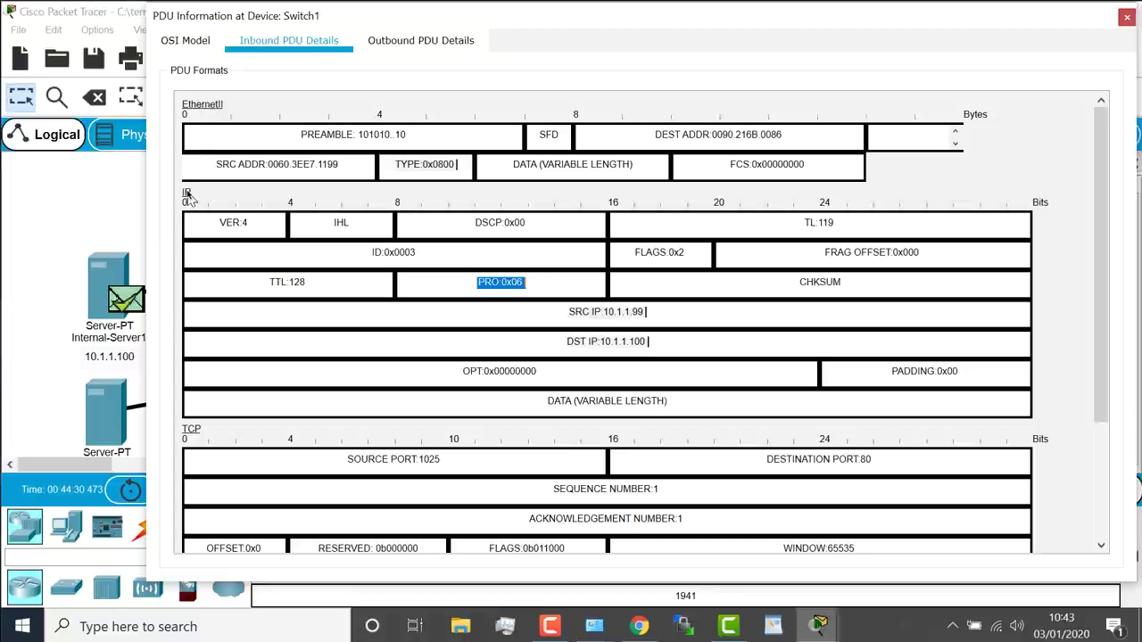
scroll(216, 260, down, 4)
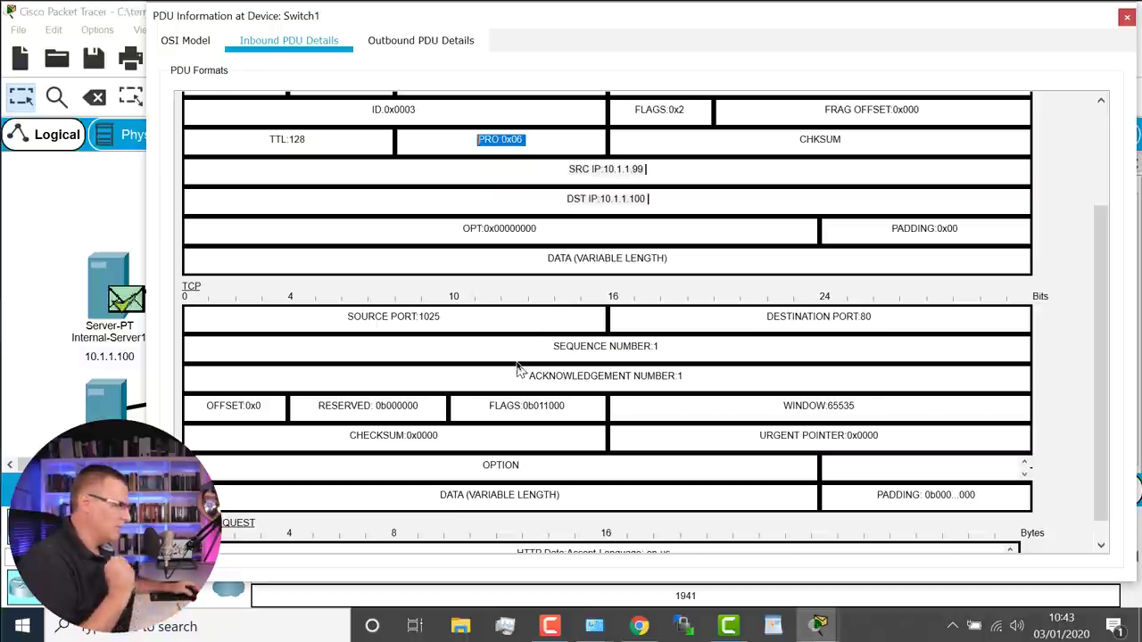
scroll(519, 367, down, 1)
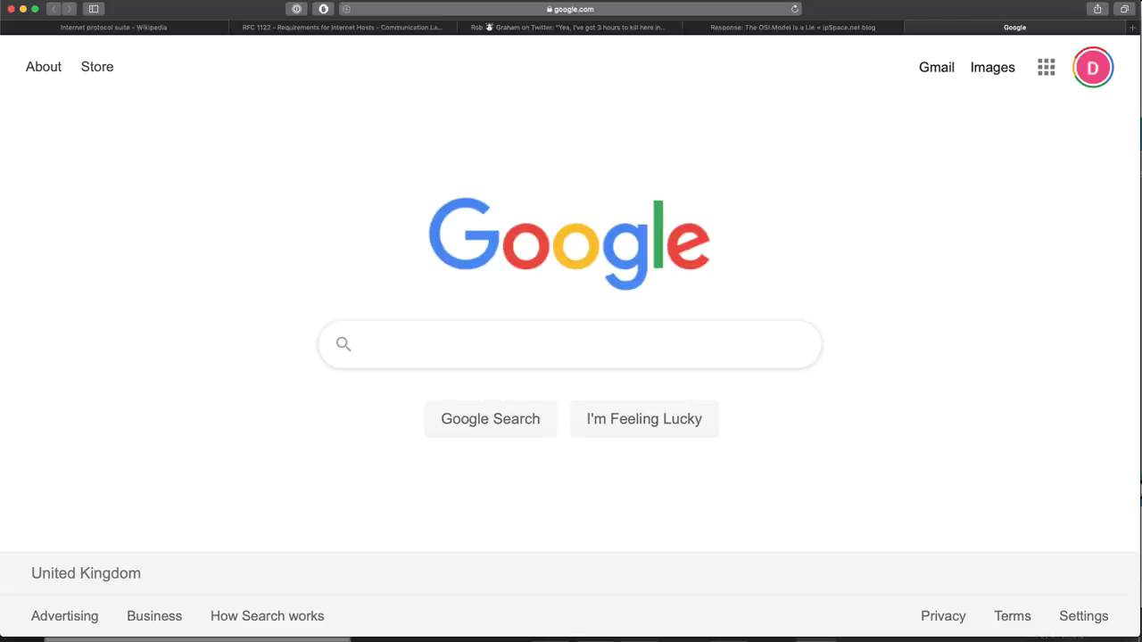
- Switch to the browser, search Google for "ipv4 protocol number" and enlarge IANA's Protocol Numbers page
text(ipv4 protocol)
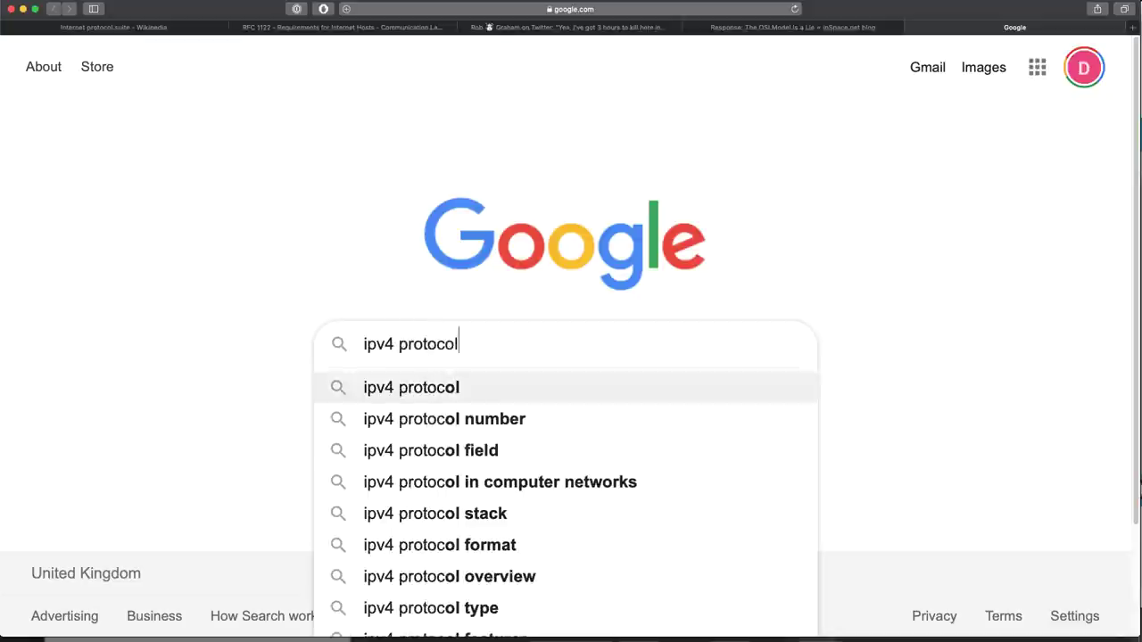
key(Down)
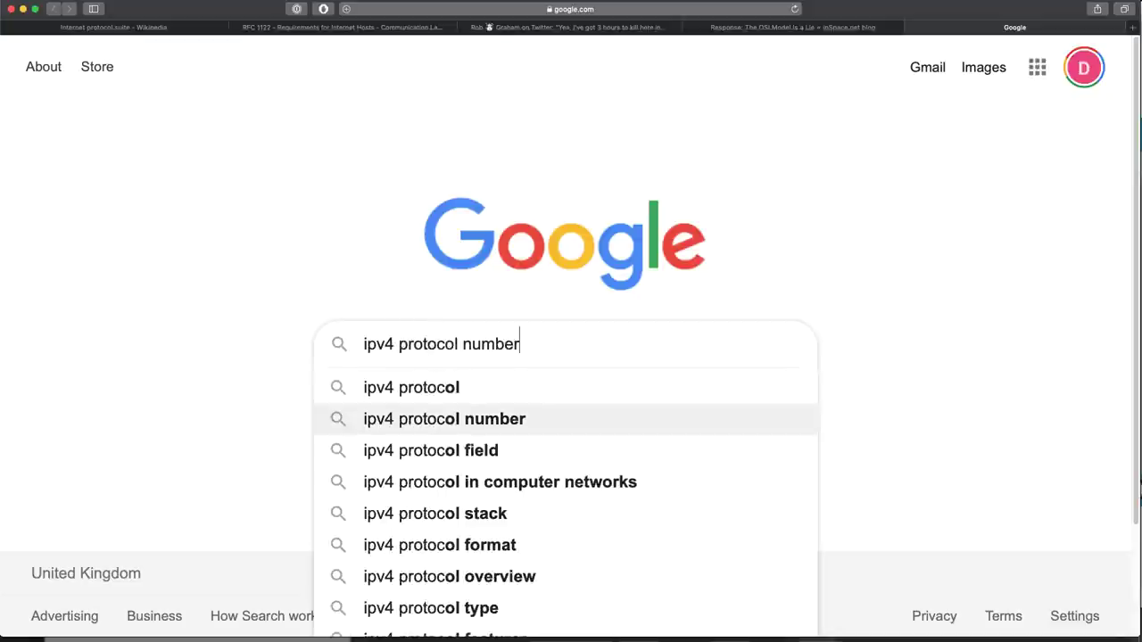
key(Return)
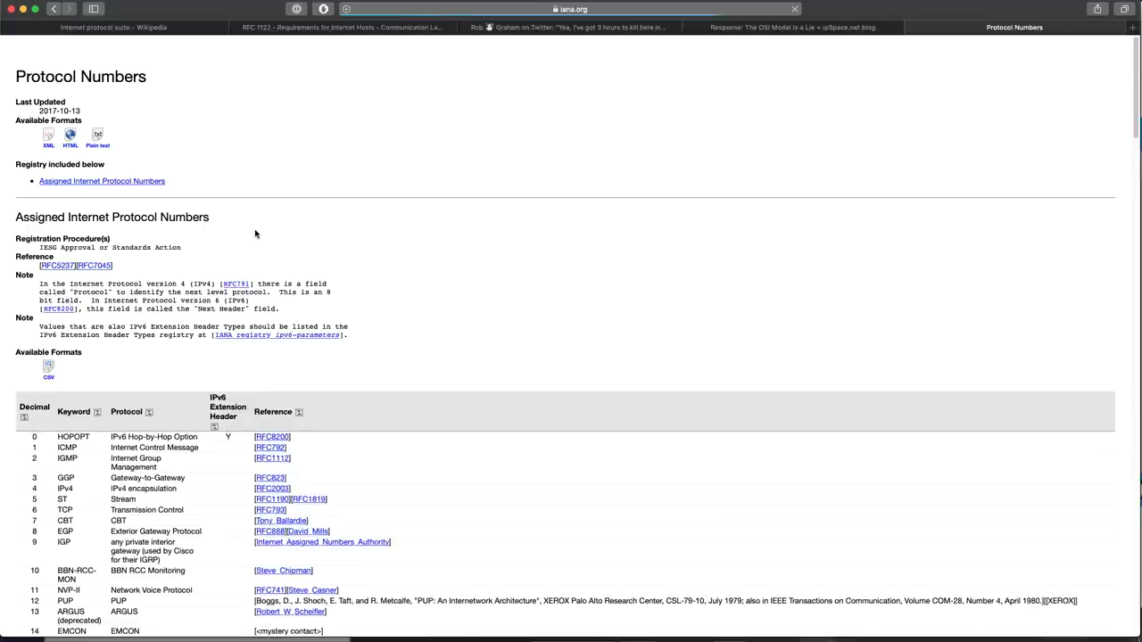
key(super+equal)
key(super+equal)
key(super+equal)
key(super+equal)
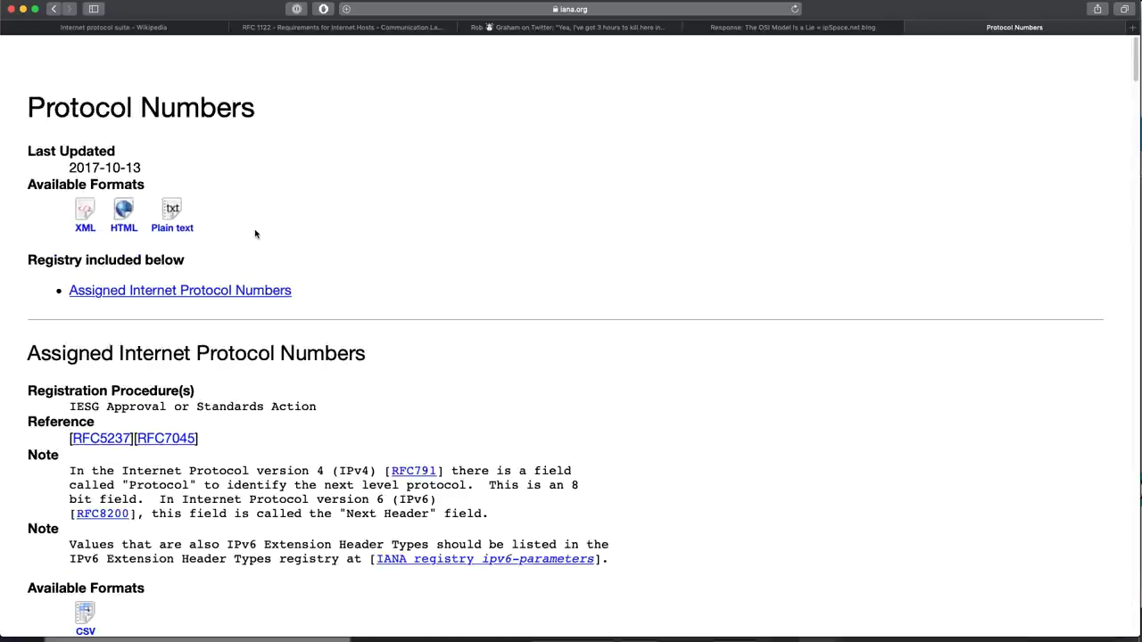
- Examine the assigned protocol numbers table and highlight the TCP and UDP entries
scroll(348, 396, down, 6)
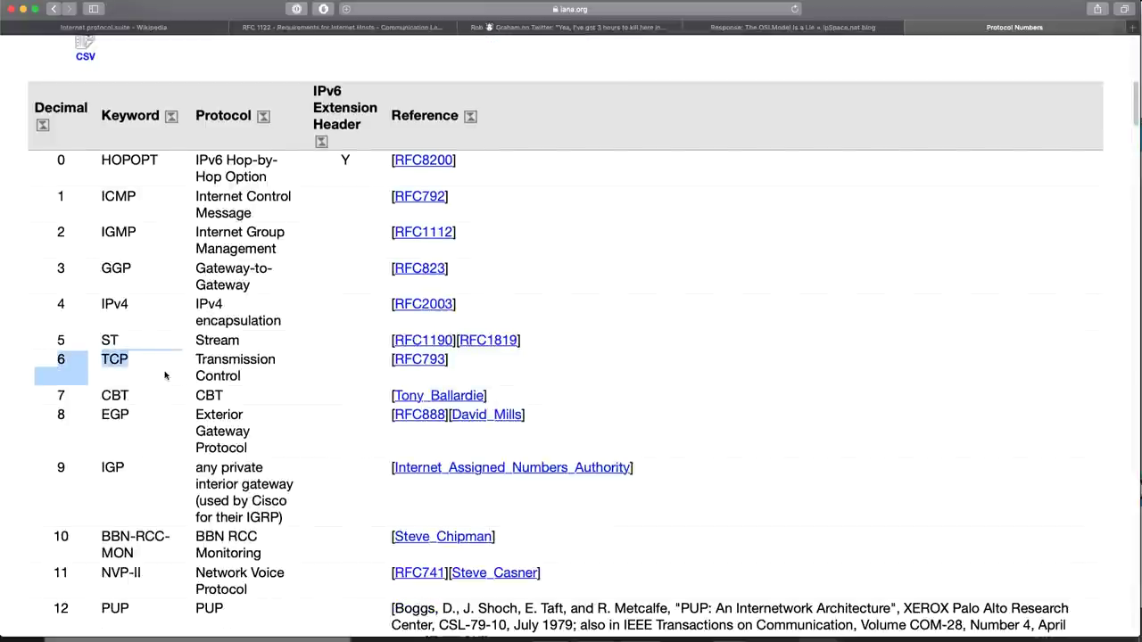
scroll(165, 376, down, 5)
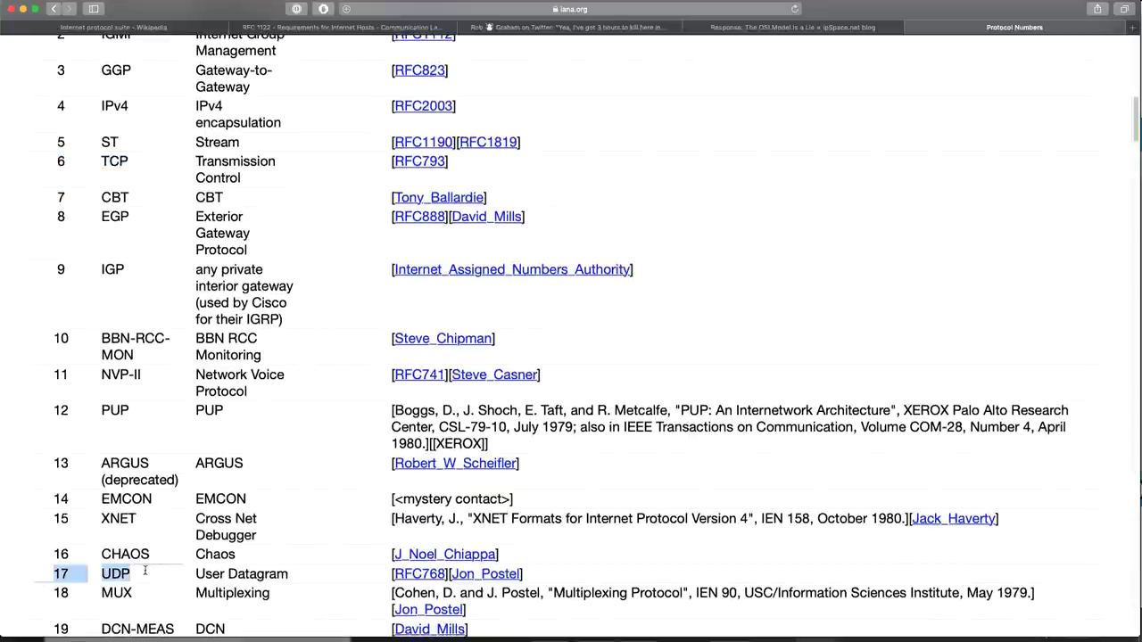
scroll(145, 571, up, 3)
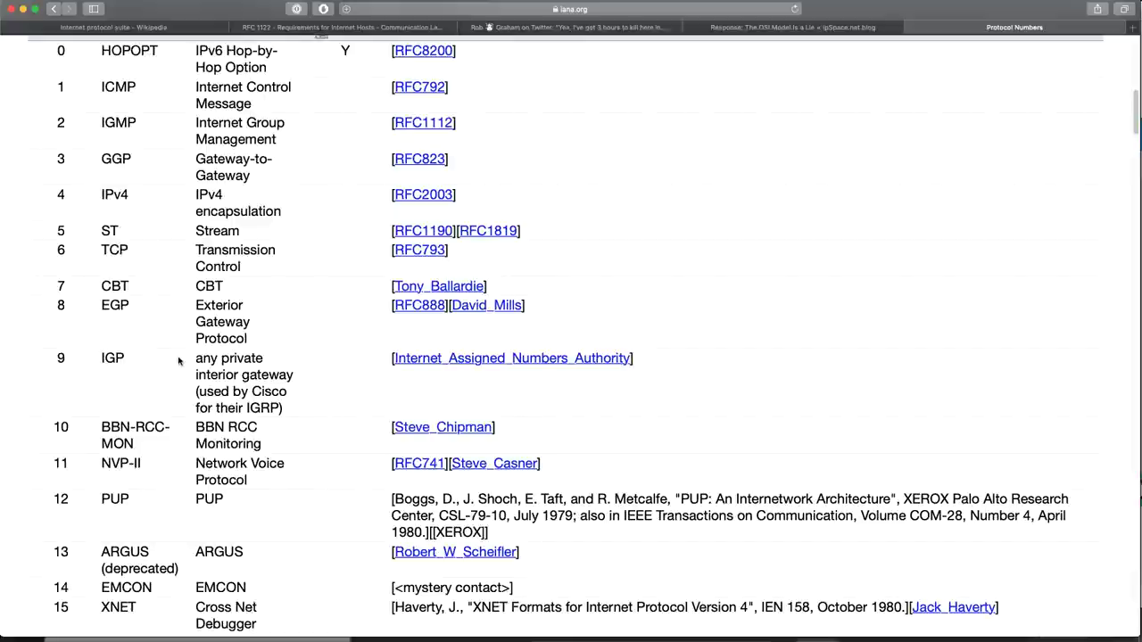
drag(197, 244, 249, 267)
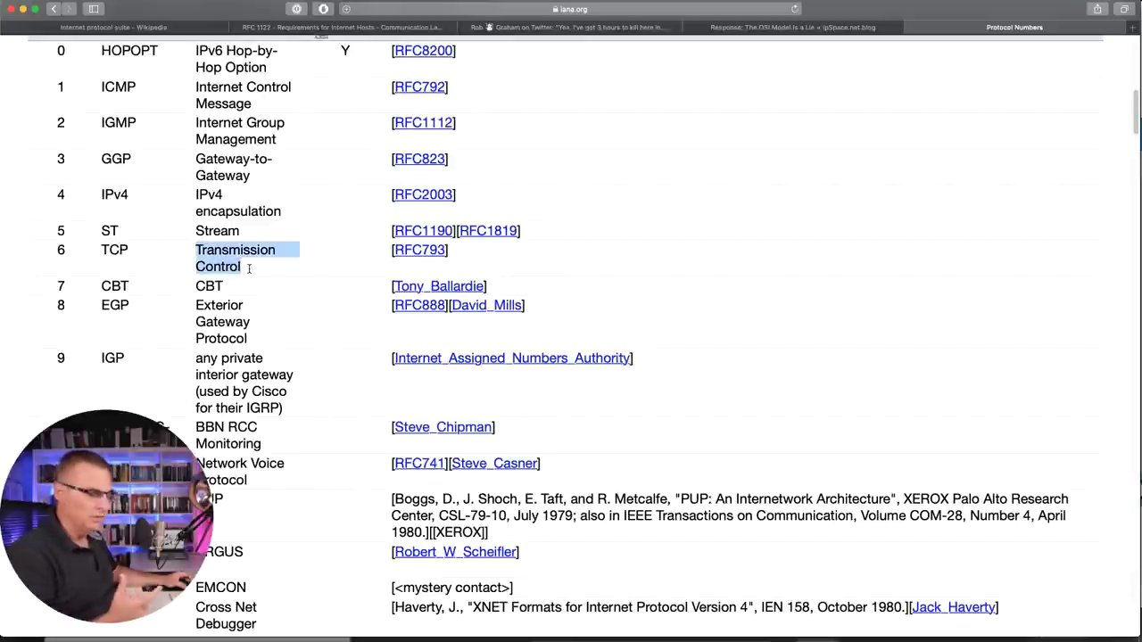
scroll(249, 267, down, 3)
drag(205, 526, 195, 526)
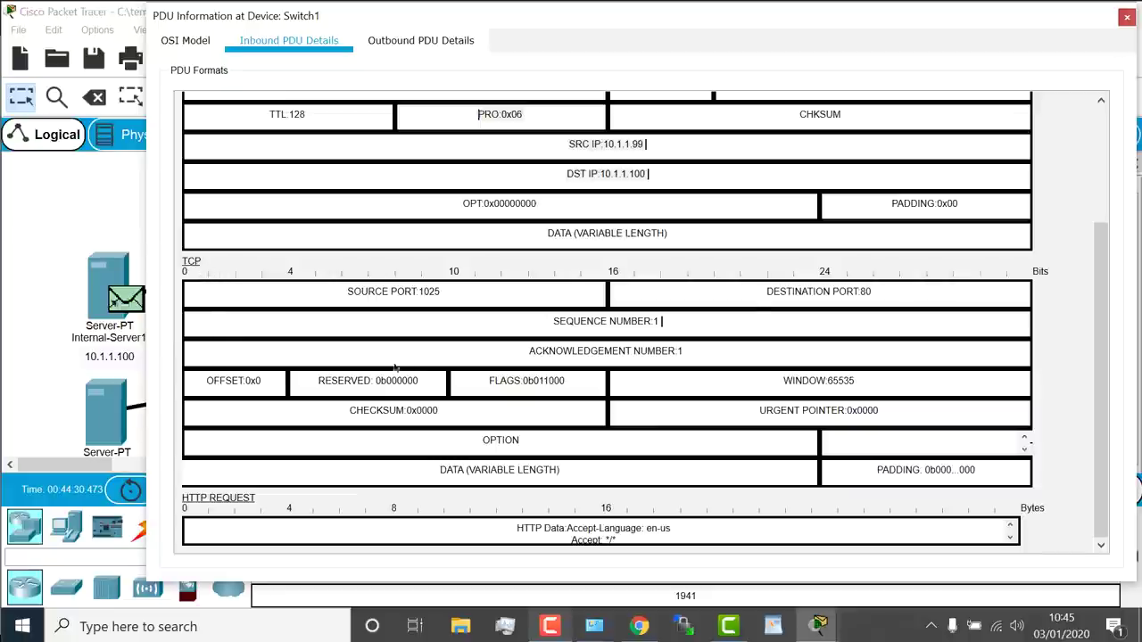
- Return to Packet Tracer and highlight the destination port in the HTTP packet's TCP header
drag(849, 291, 876, 292)
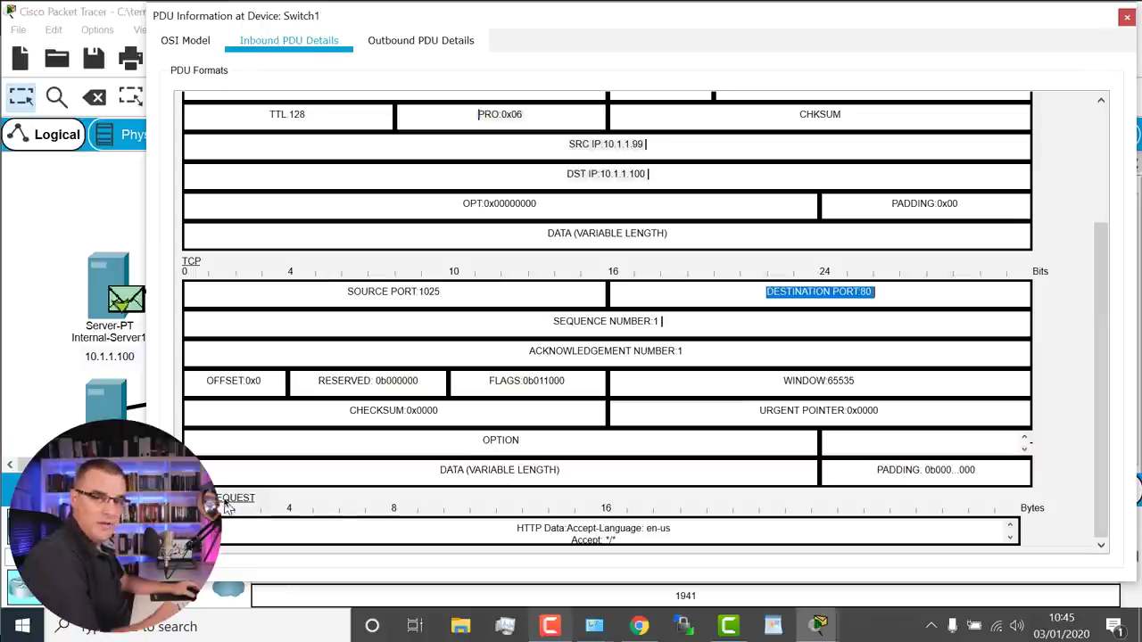
click(768, 294)
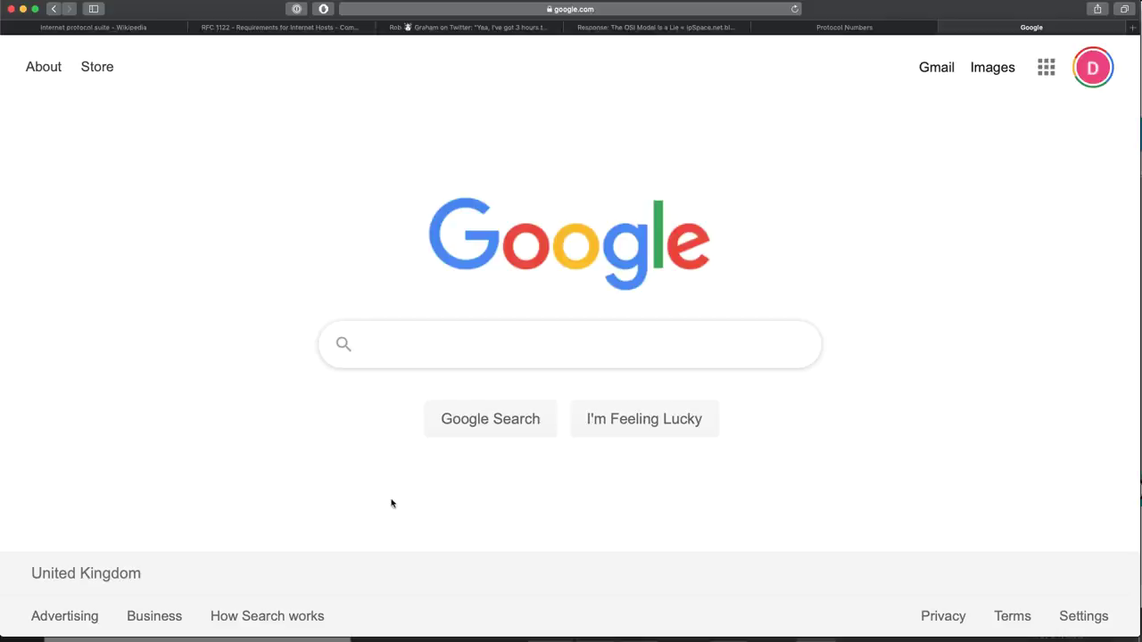
- In the browser, search Google for "port numbers" and open IANA's Service Name and Transport Protocol Port Number Registry, enlarged for reading
text(port n)
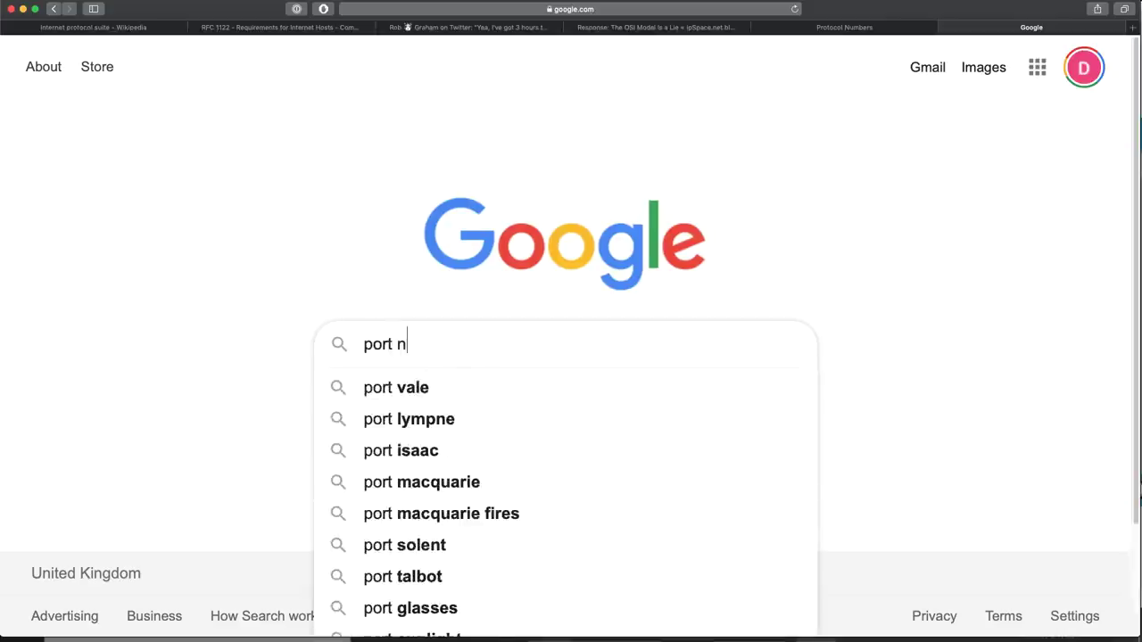
text(umbers)
key(Return)
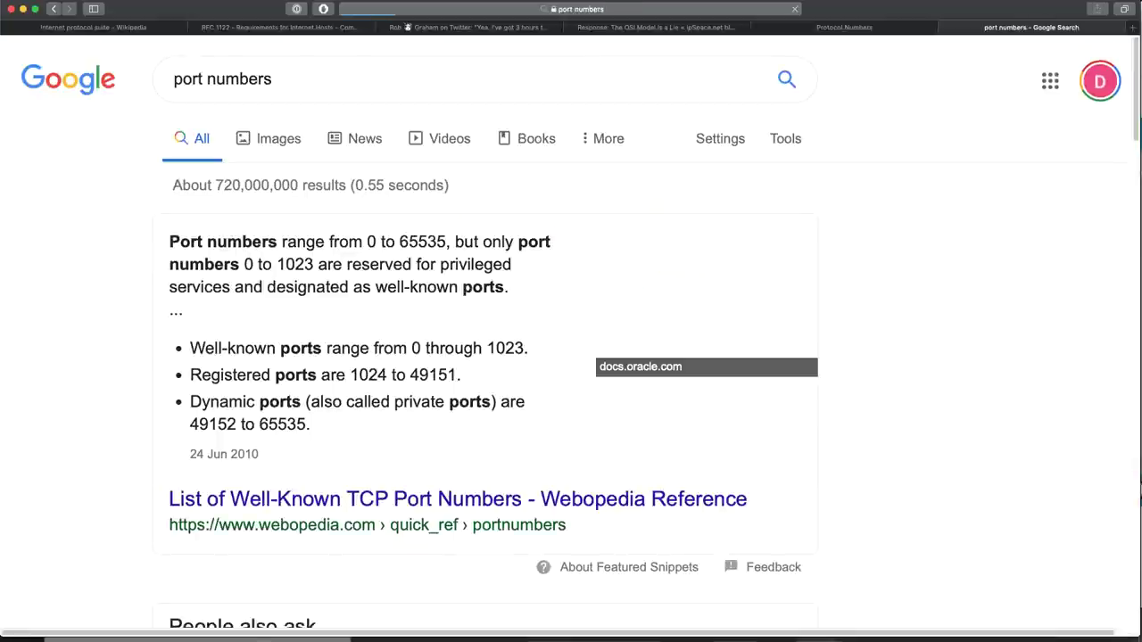
scroll(304, 526, down, 6)
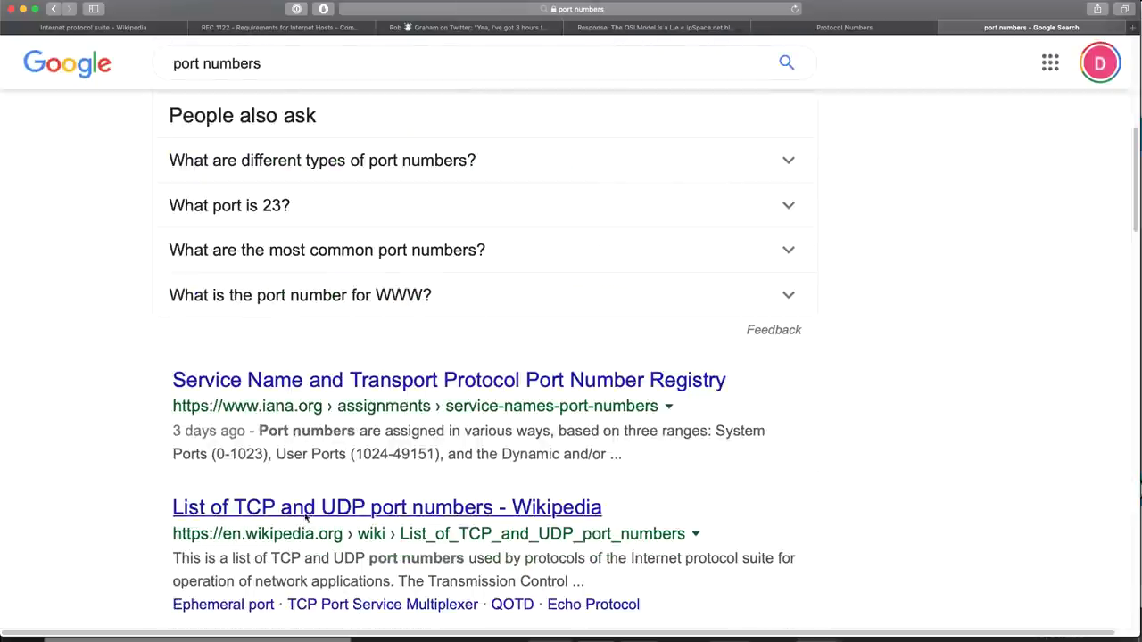
click(326, 381)
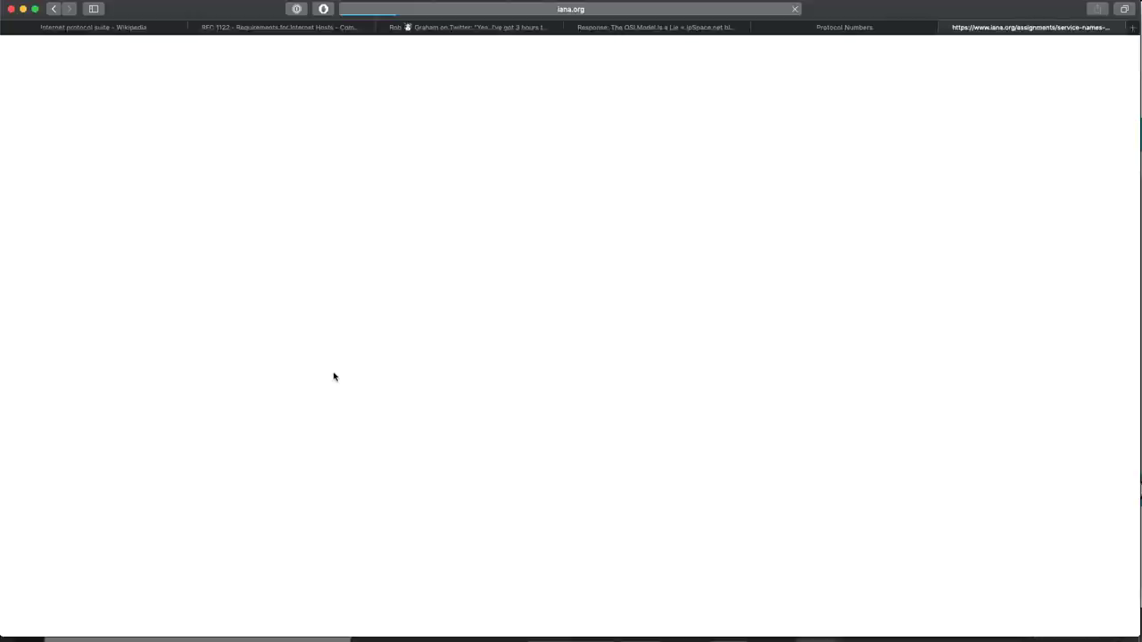
key(super+plus)
key(super+plus)
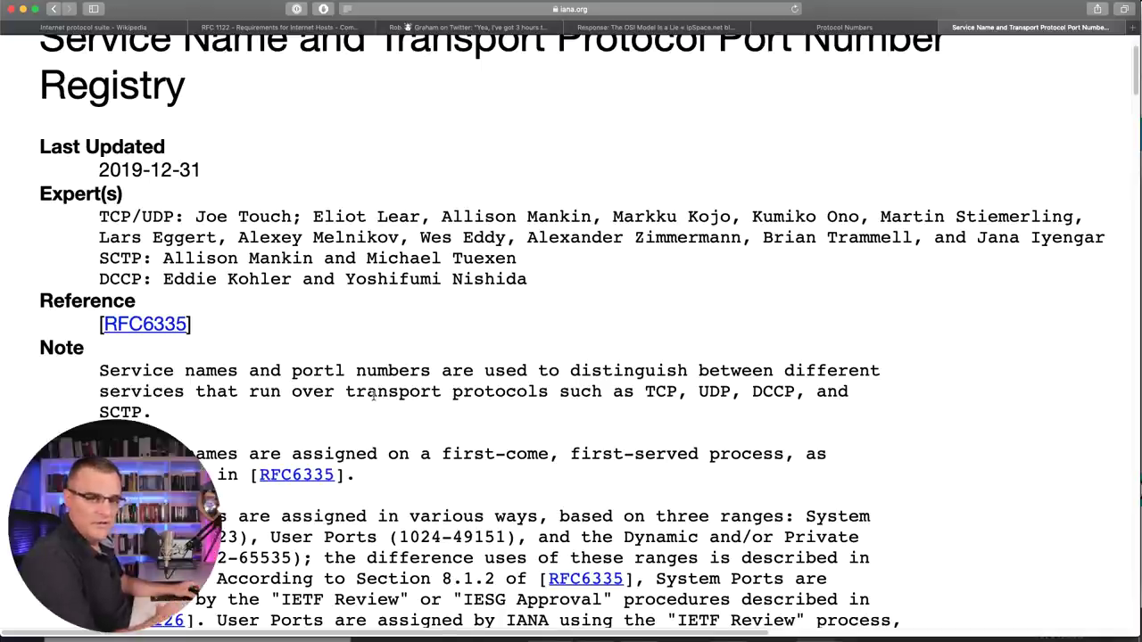
- Find the port 80 entries in the registry and highlight the HTTP rows and the TCP entry's World Wide Web HTTP description
scroll(373, 395, down, 15)
scroll(373, 399, down, 15)
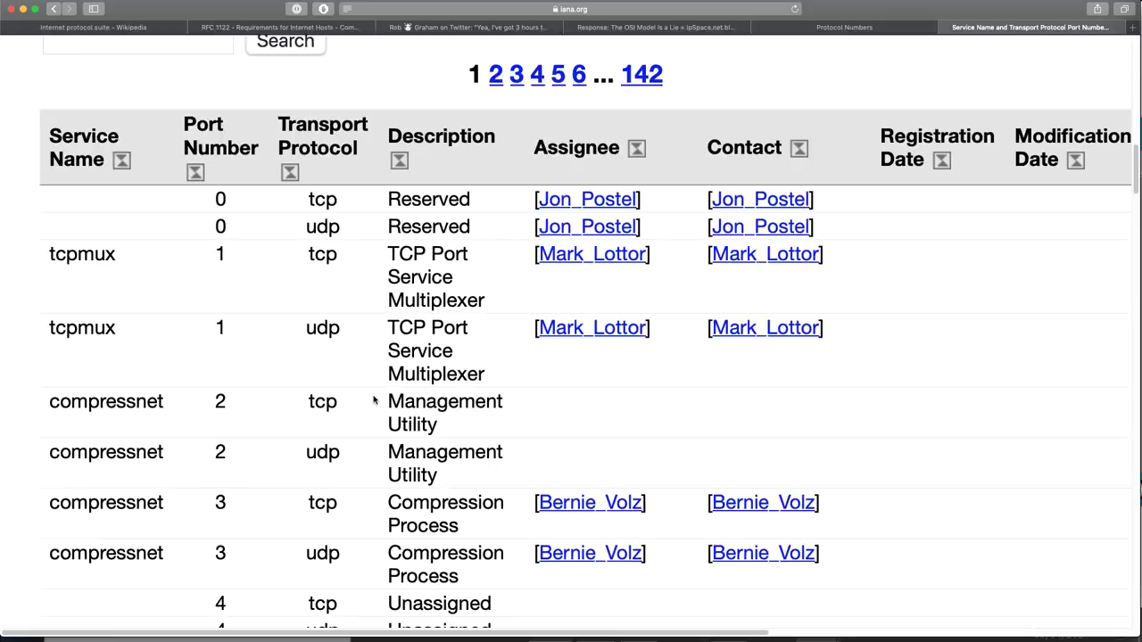
scroll(373, 399, down, 20)
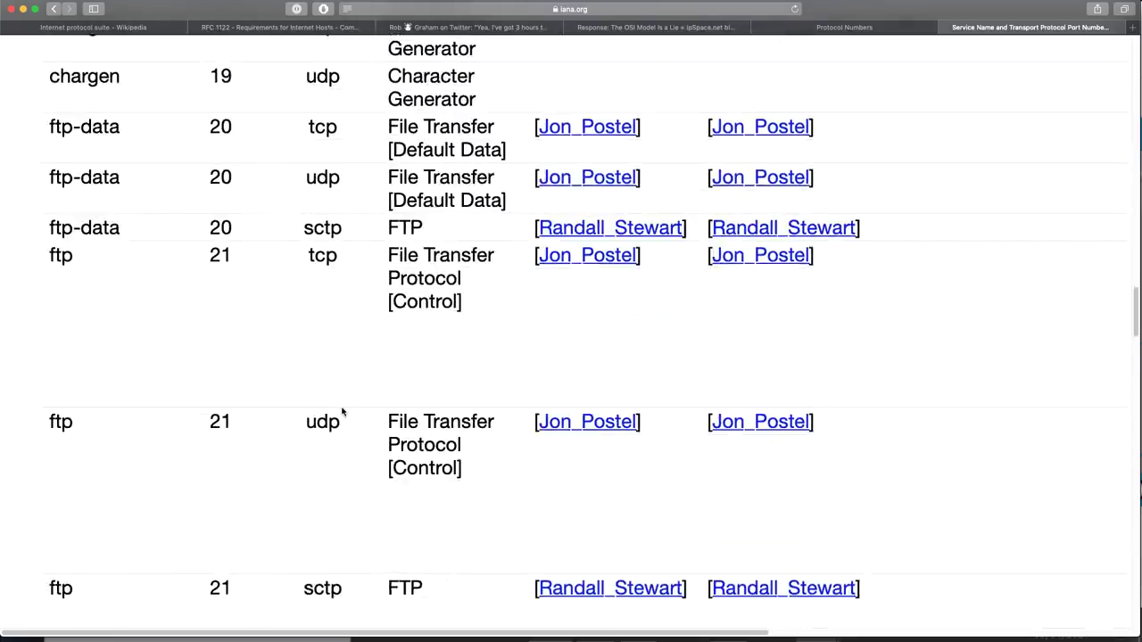
scroll(342, 413, down, 20)
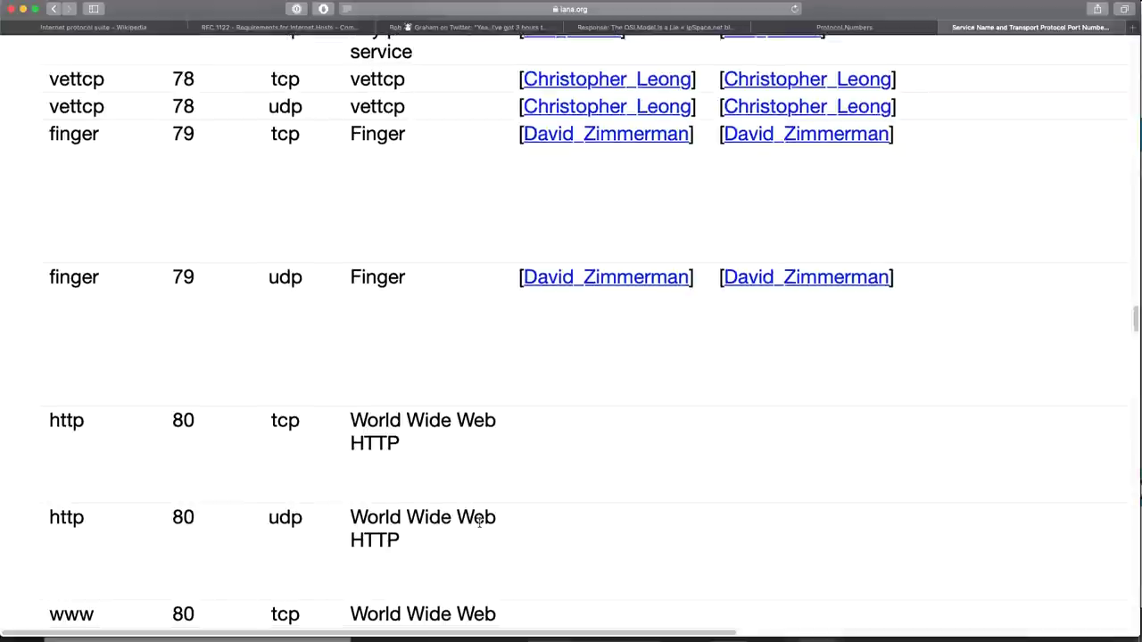
drag(49, 422, 562, 535)
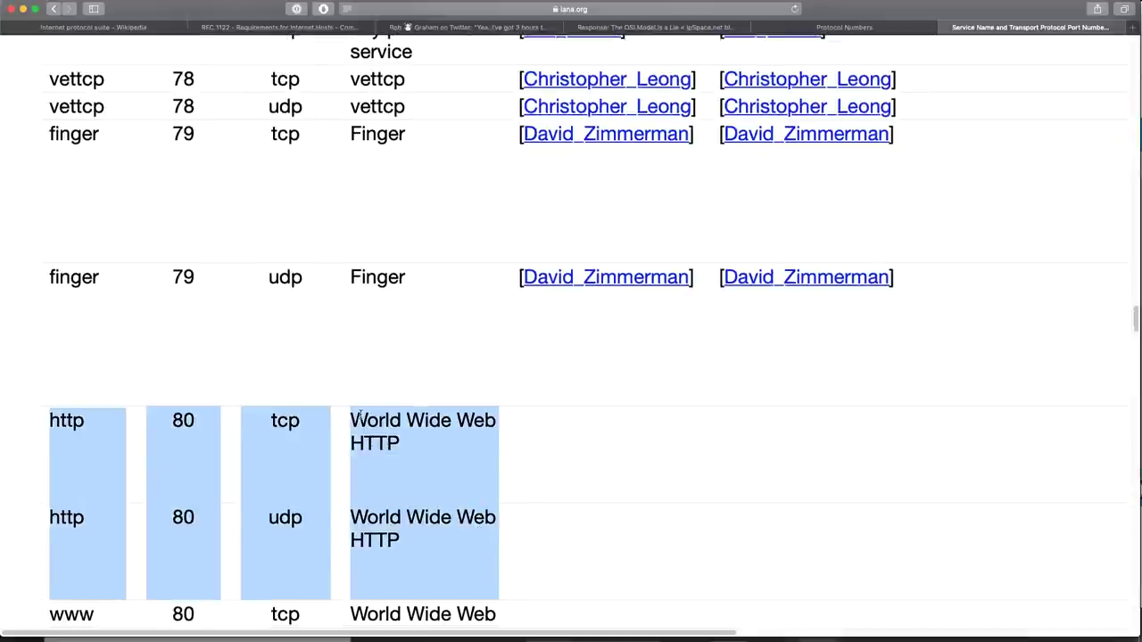
drag(359, 416, 408, 440)
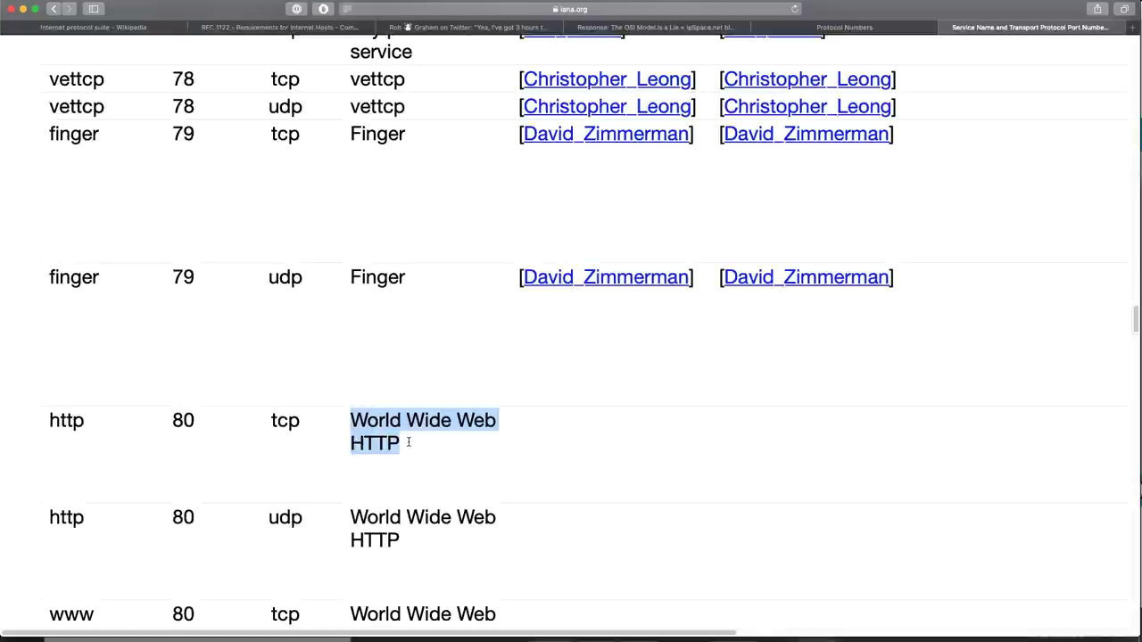
- Find the port 53 entries in the registry and highlight the TCP and UDP Domain Name Server rows
scroll(408, 441, up, 20)
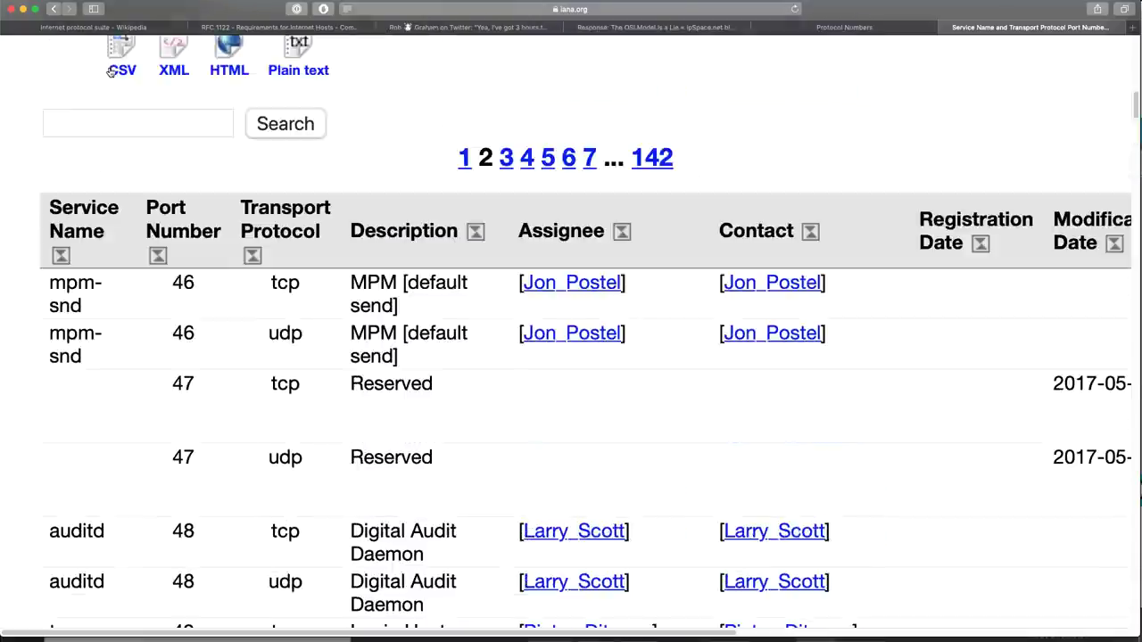
scroll(110, 140, down, 6)
scroll(231, 196, down, 5)
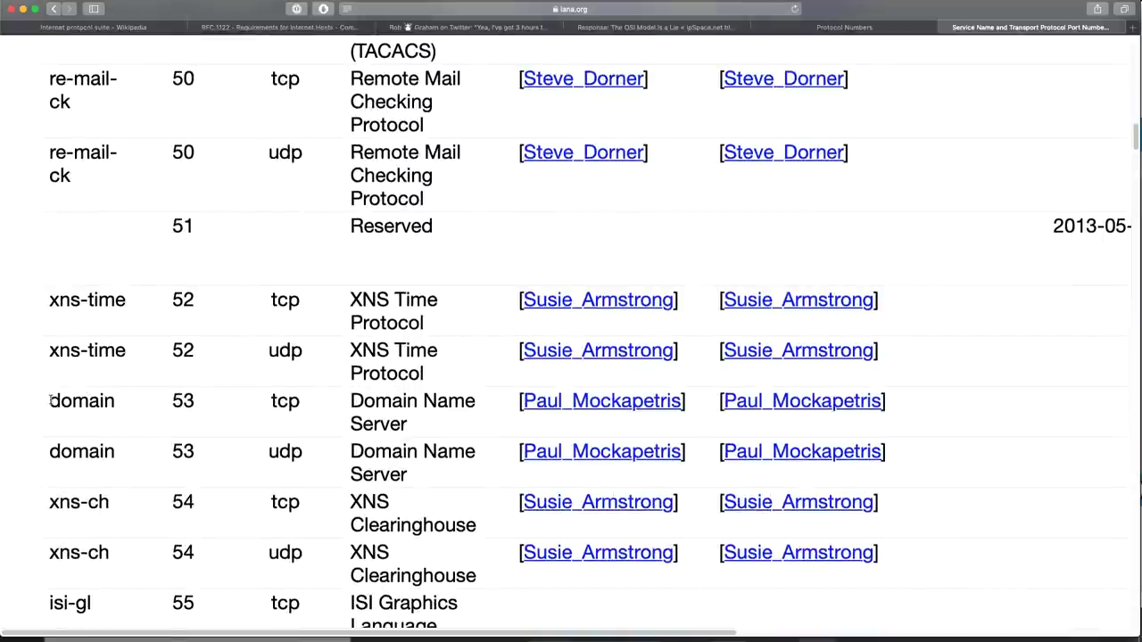
drag(50, 401, 489, 469)
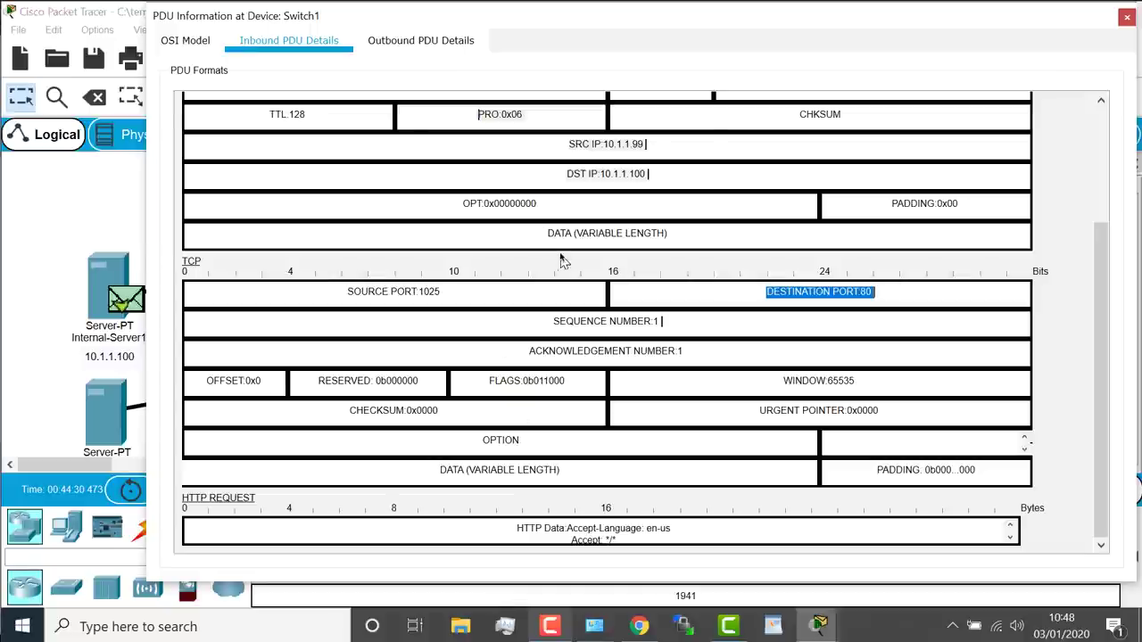
- In Packet Tracer, review the inbound PDU's Ethernet, IP and TCP headers and highlight the TCP destination port
scroll(561, 260, up, 4)
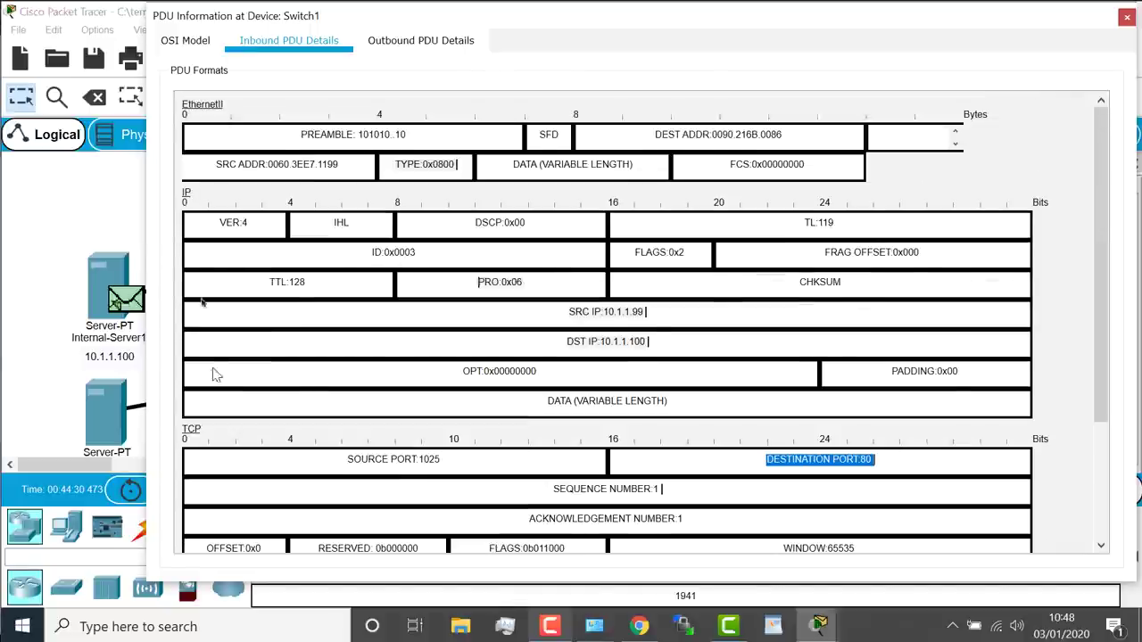
scroll(221, 440, down, 3)
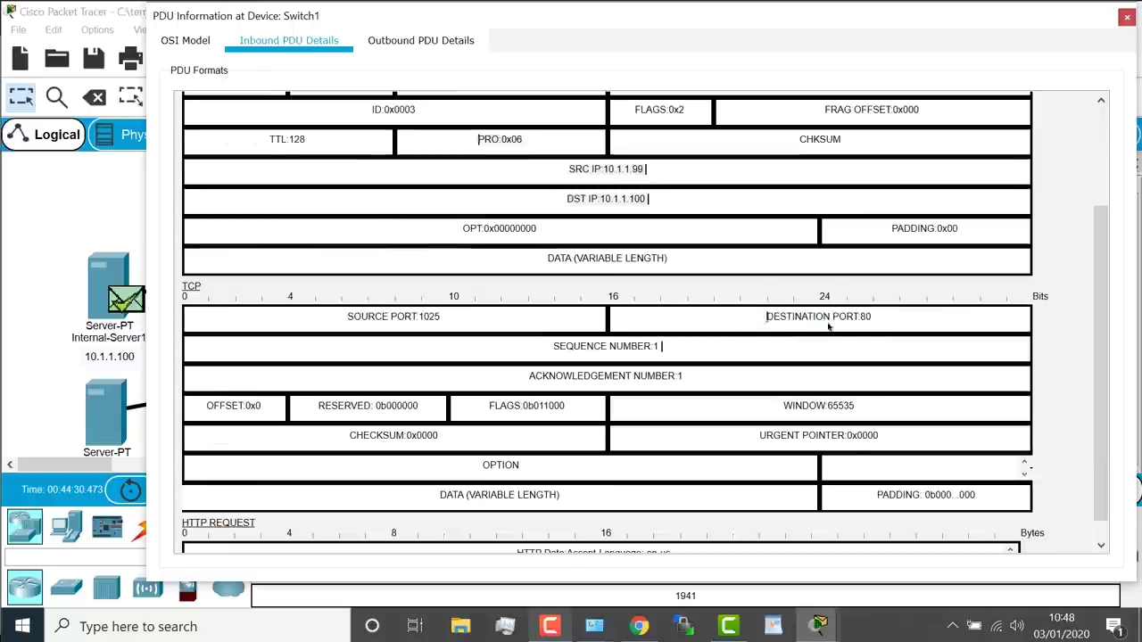
triple_click(880, 324)
scroll(879, 325, down, 1)
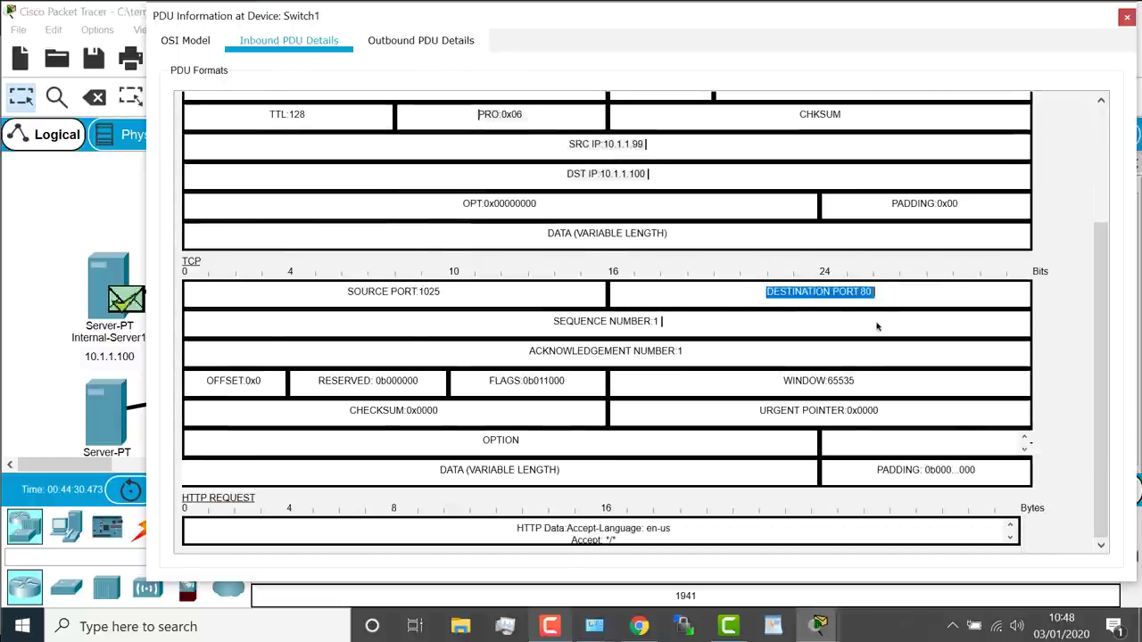
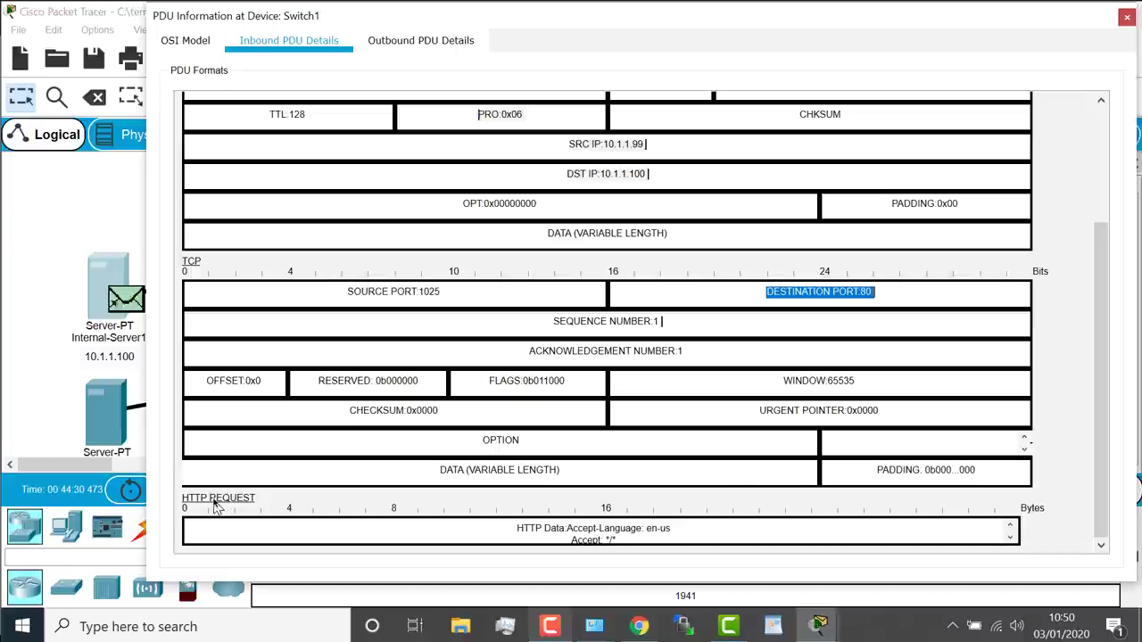
- Close the Switch1 PDU details, advance the simulation by one event and open the HTTP packet at Internal-Server1
click(1126, 19)
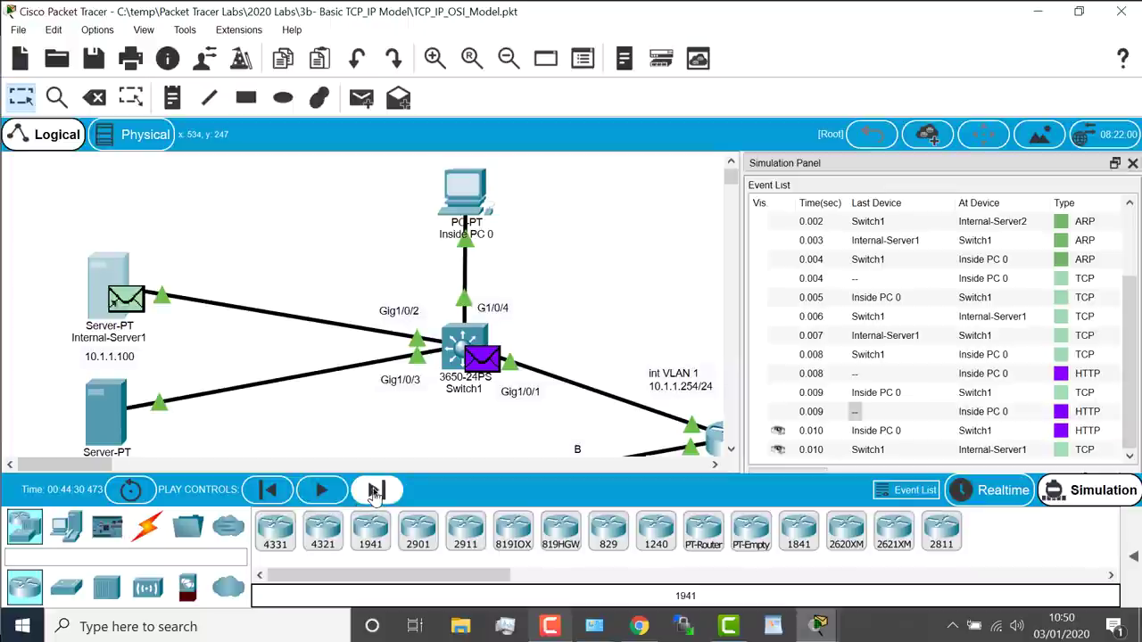
click(376, 490)
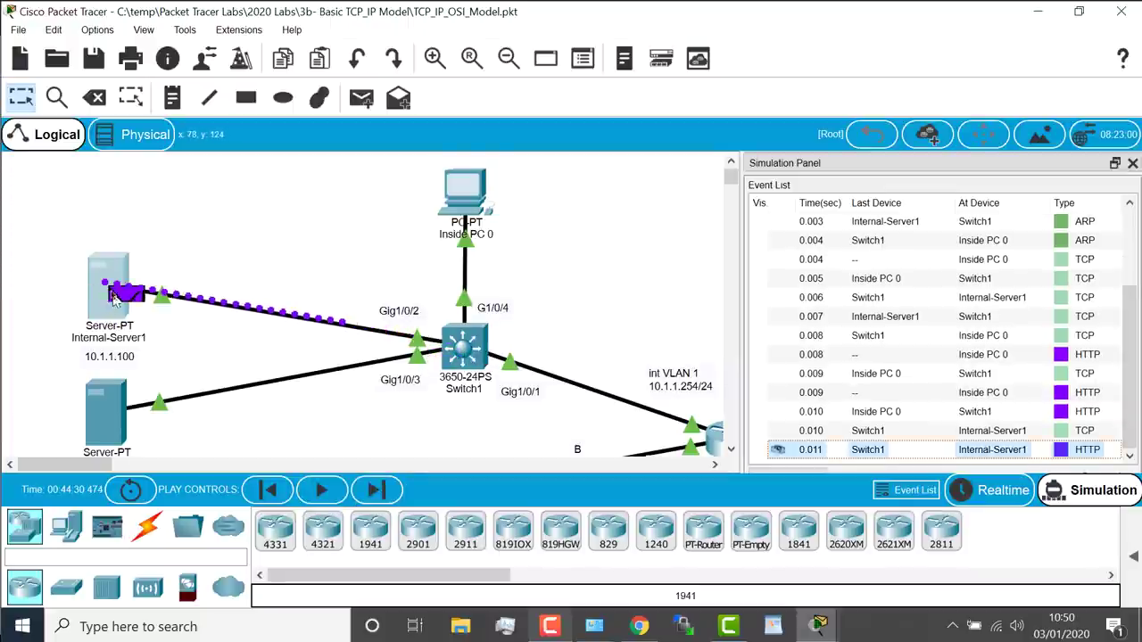
click(116, 300)
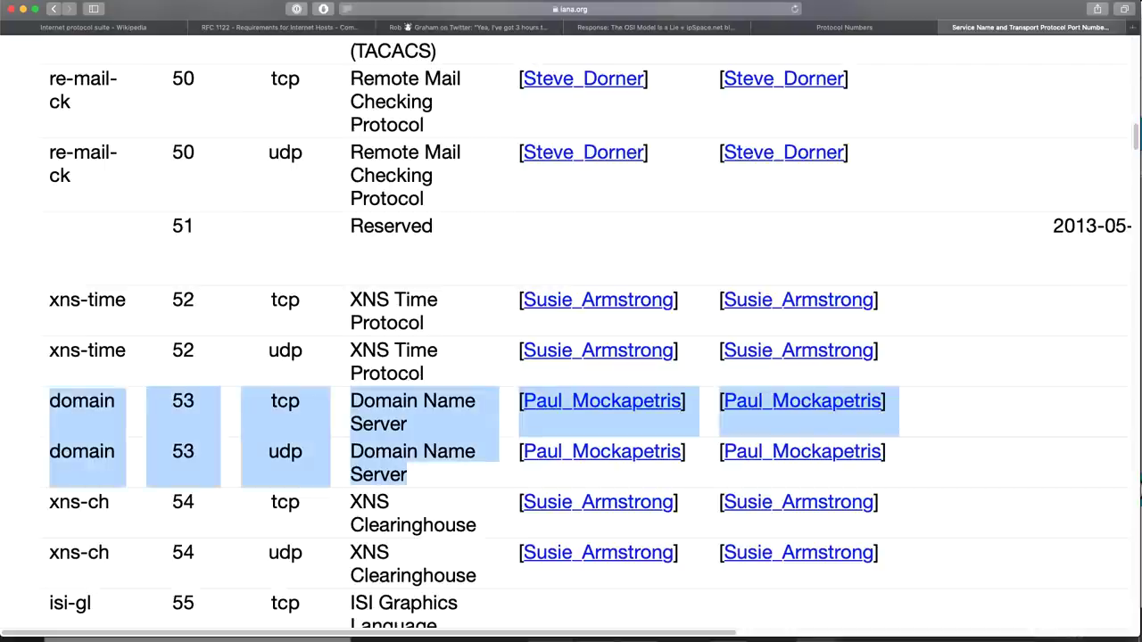
- Back in IANA's port registry in the browser, highlight the notes on how service names are assigned and what service names and port numbers distinguish
scroll(571, 357, up, 2)
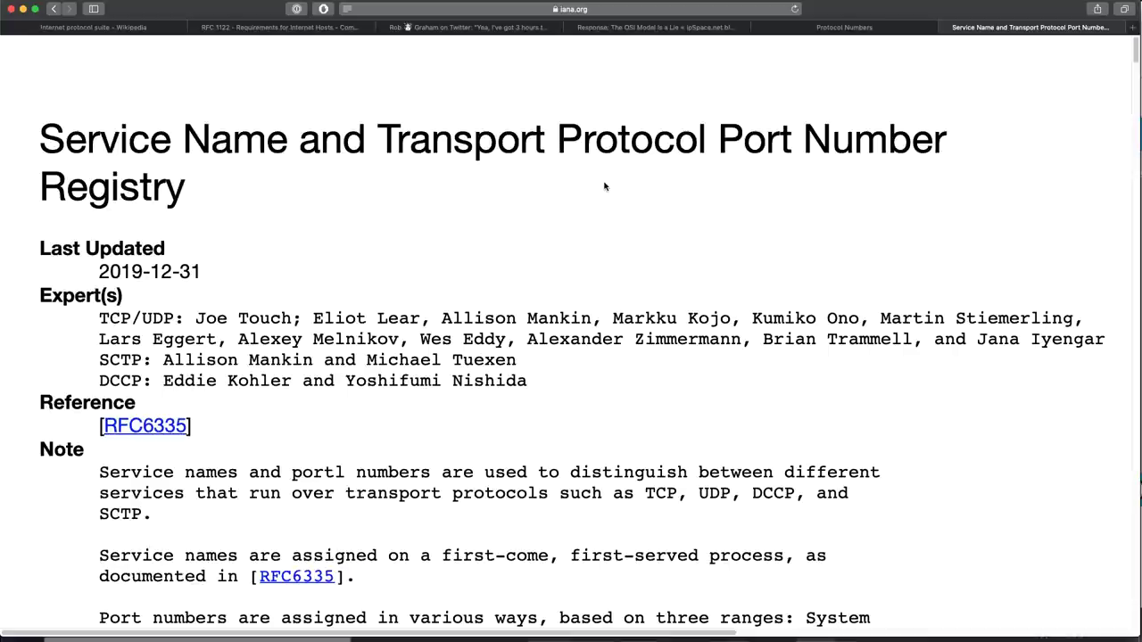
scroll(607, 184, down, 5)
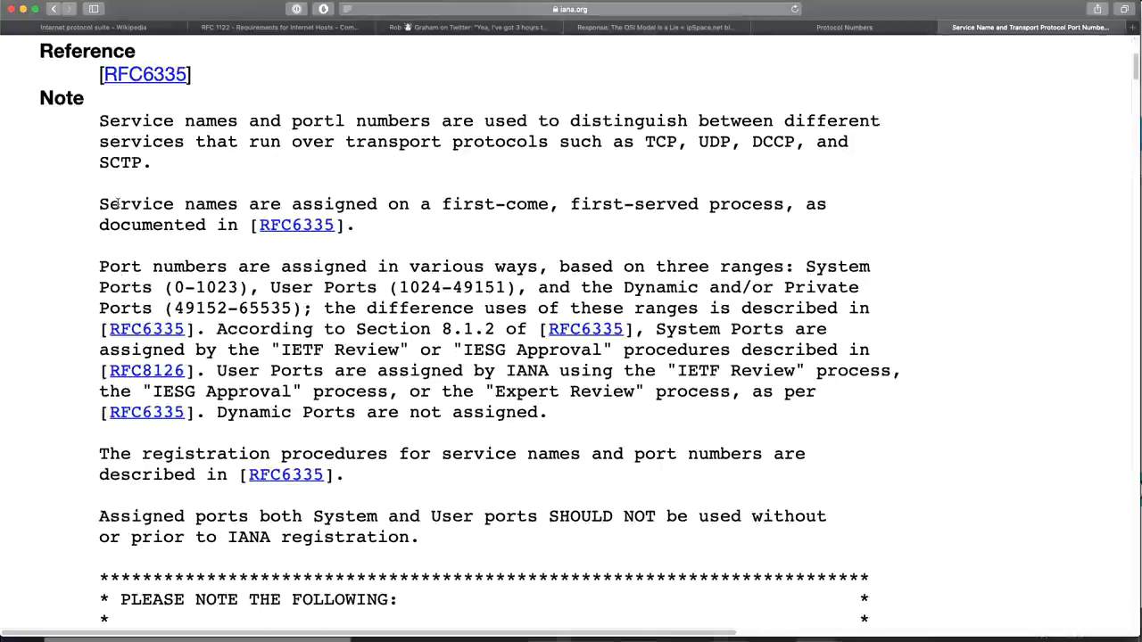
drag(98, 205, 436, 236)
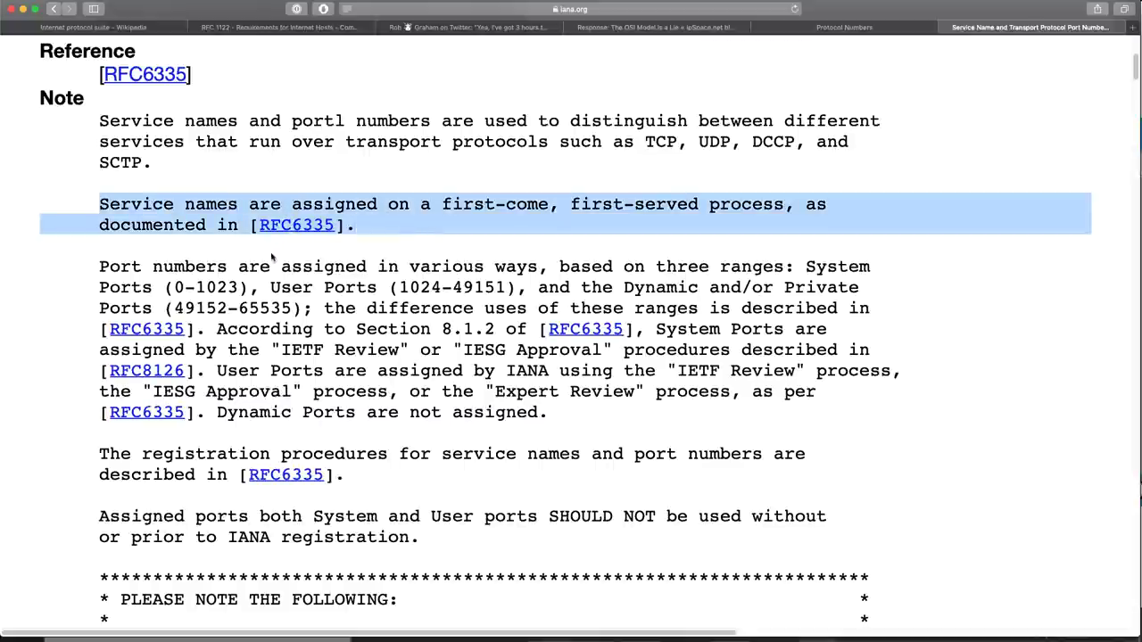
click(101, 141)
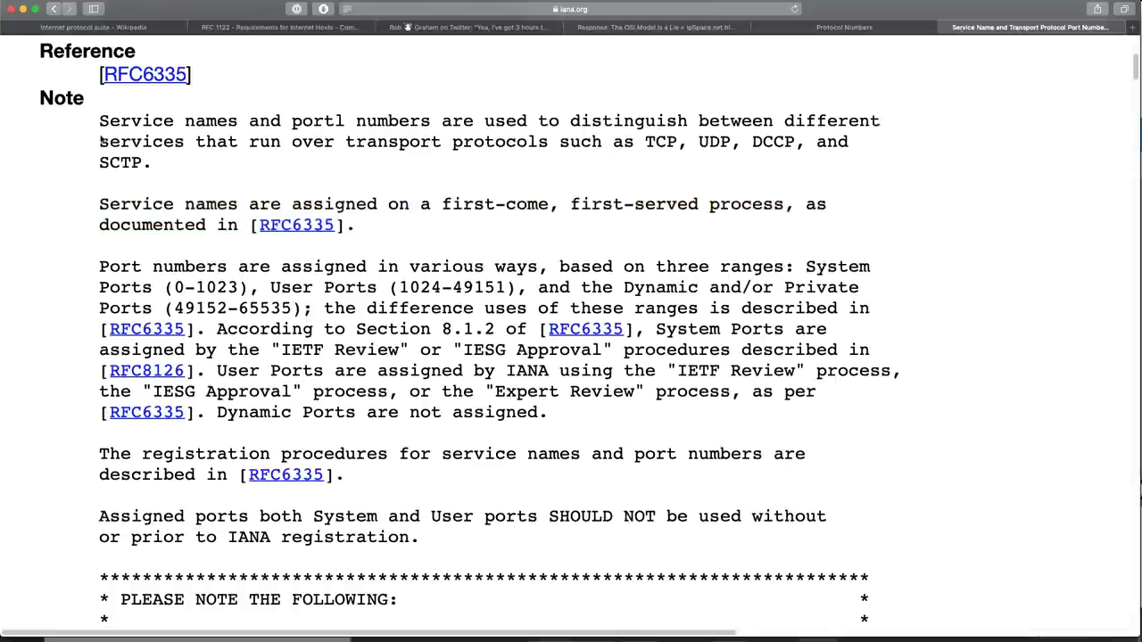
drag(98, 120, 190, 166)
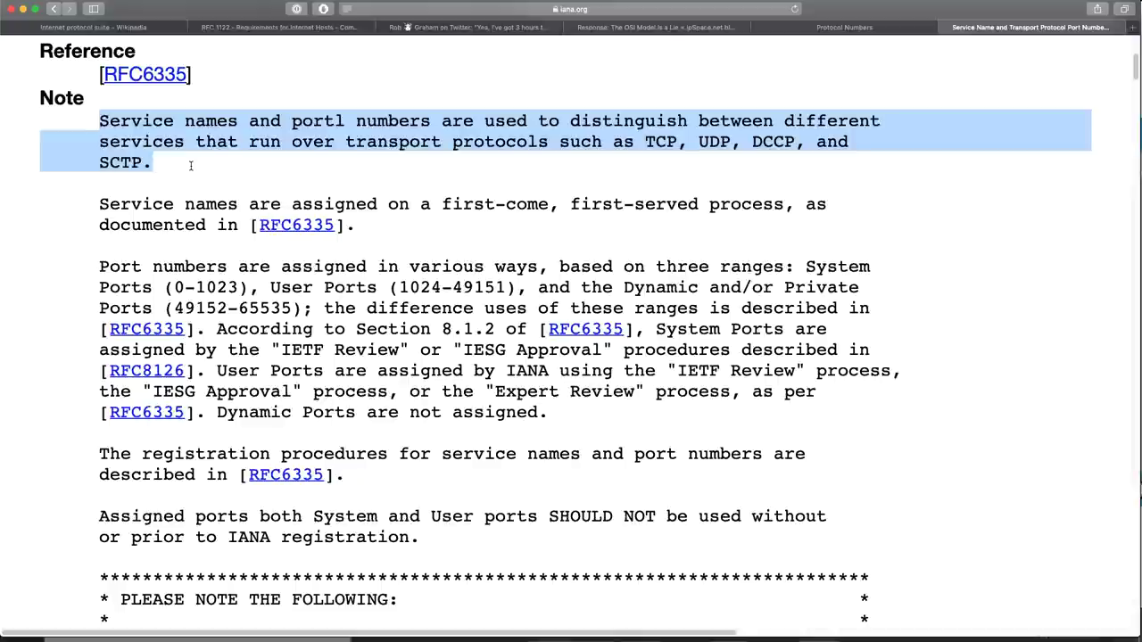
click(173, 275)
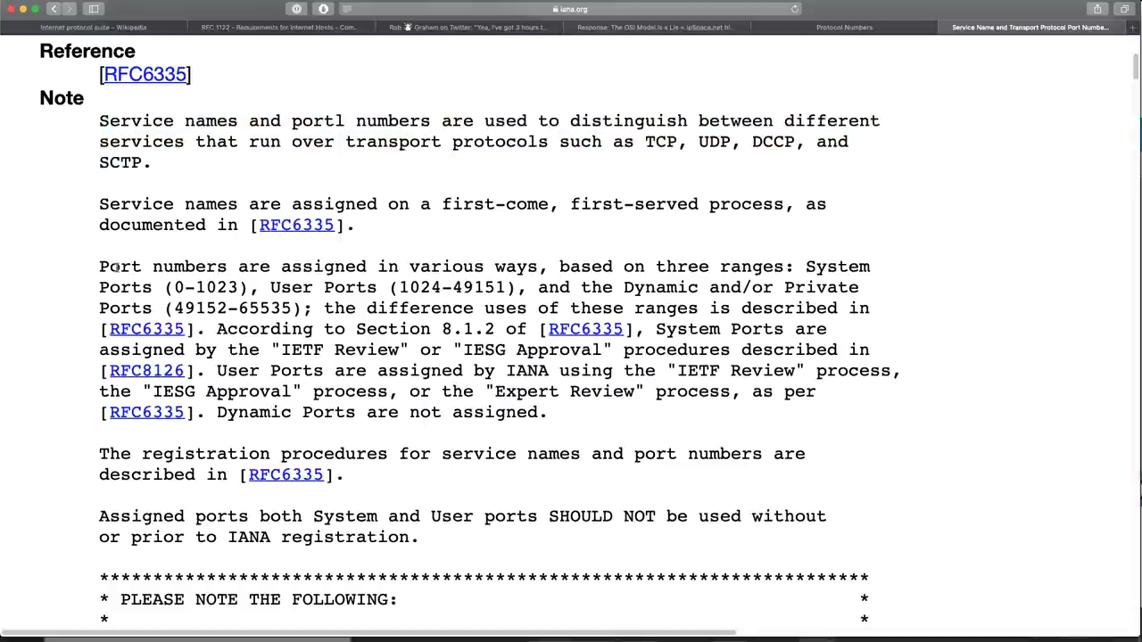
drag(99, 264, 254, 290)
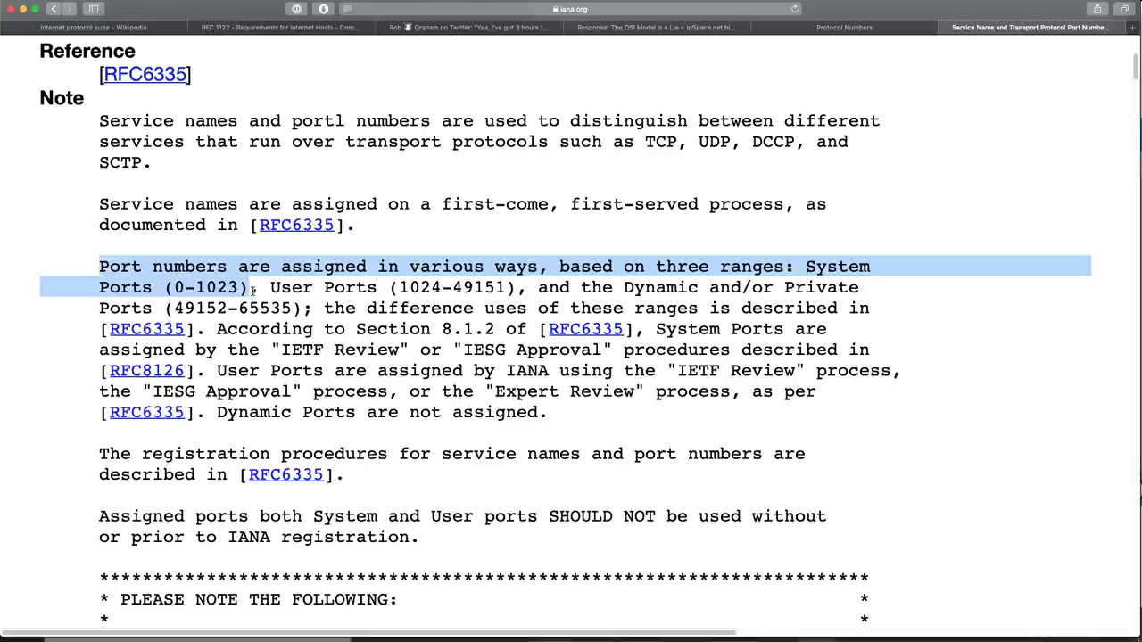
click(875, 274)
drag(809, 266, 156, 287)
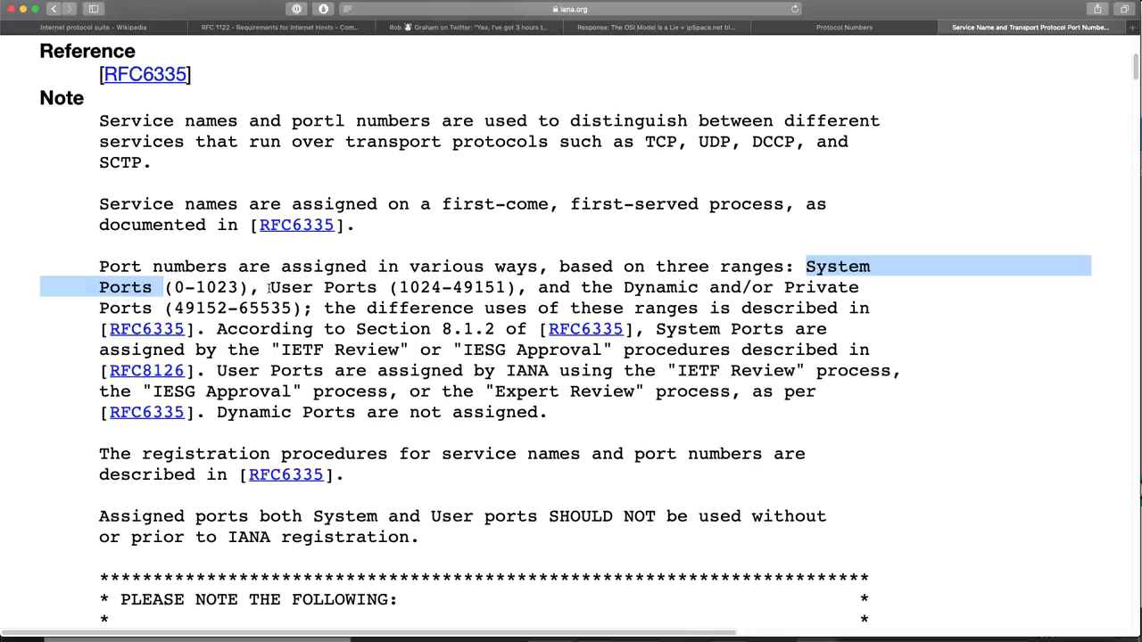
drag(268, 286, 312, 301)
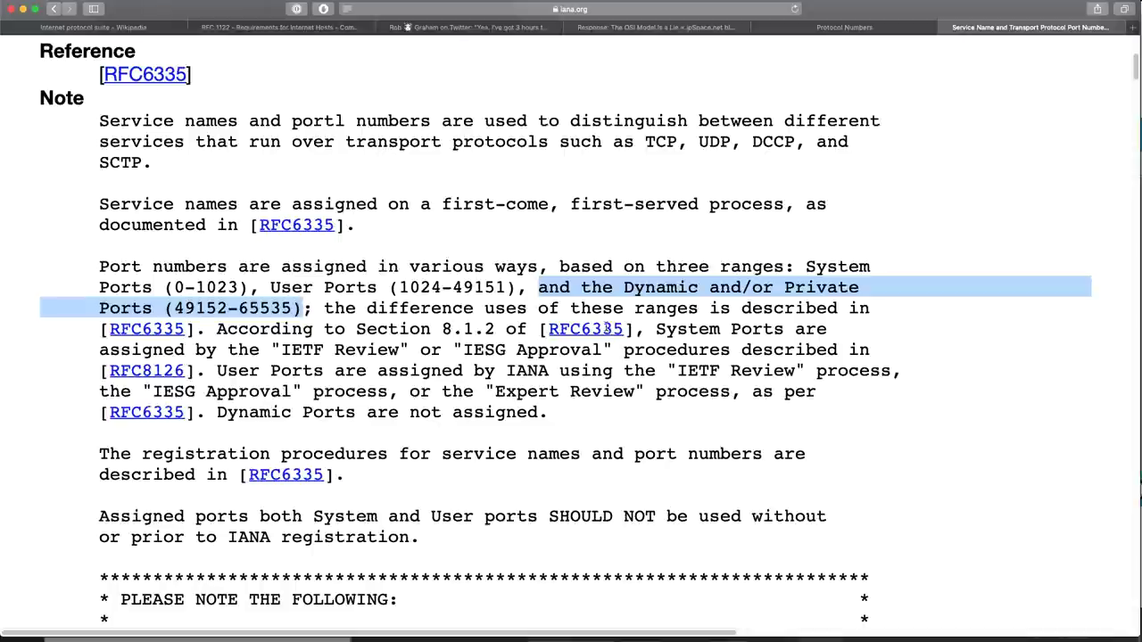
drag(624, 288, 366, 309)
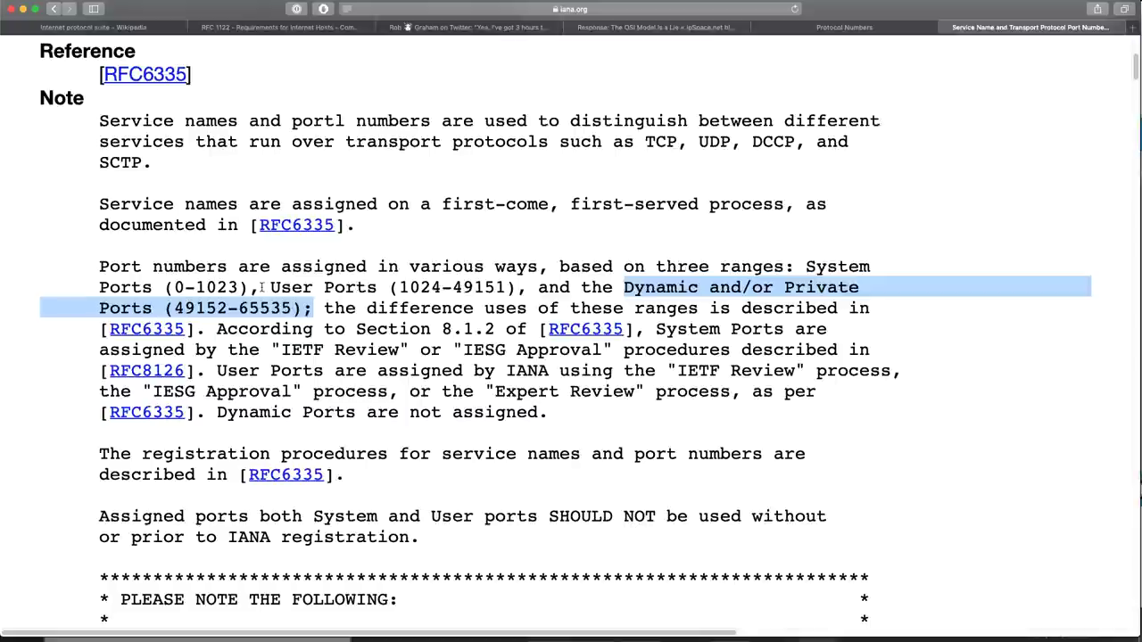
drag(261, 287, 481, 284)
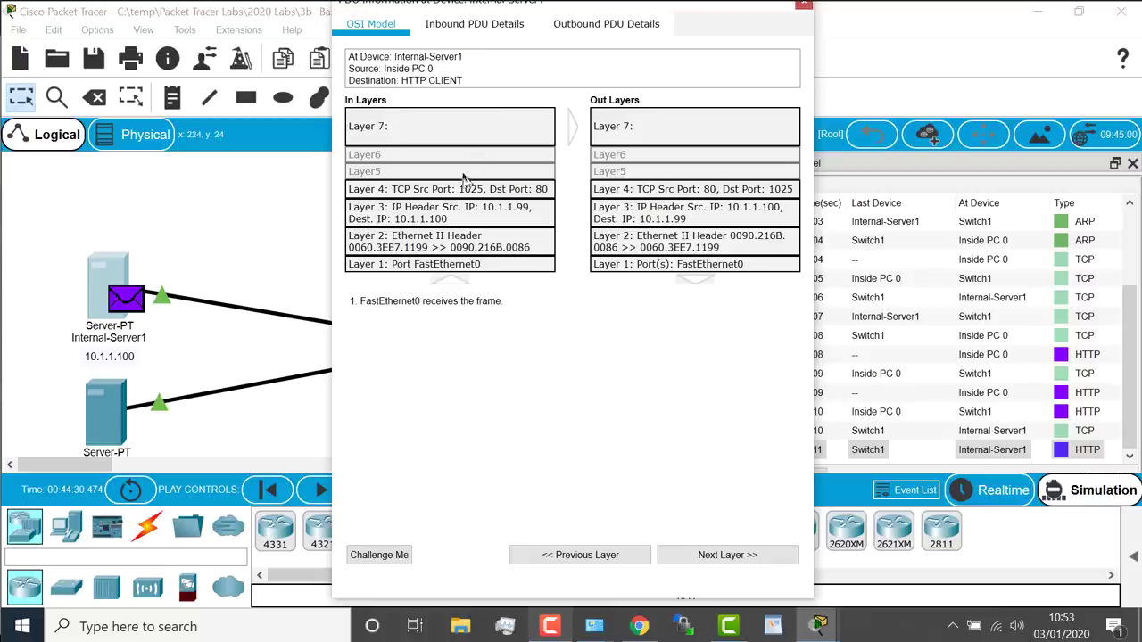
- Select the packet's inbound Layer 4 in Packet Tracer, and in the browser open Wikipedia's Ephemeral port article through a Google search for "ephemeral port numbers"
click(482, 190)
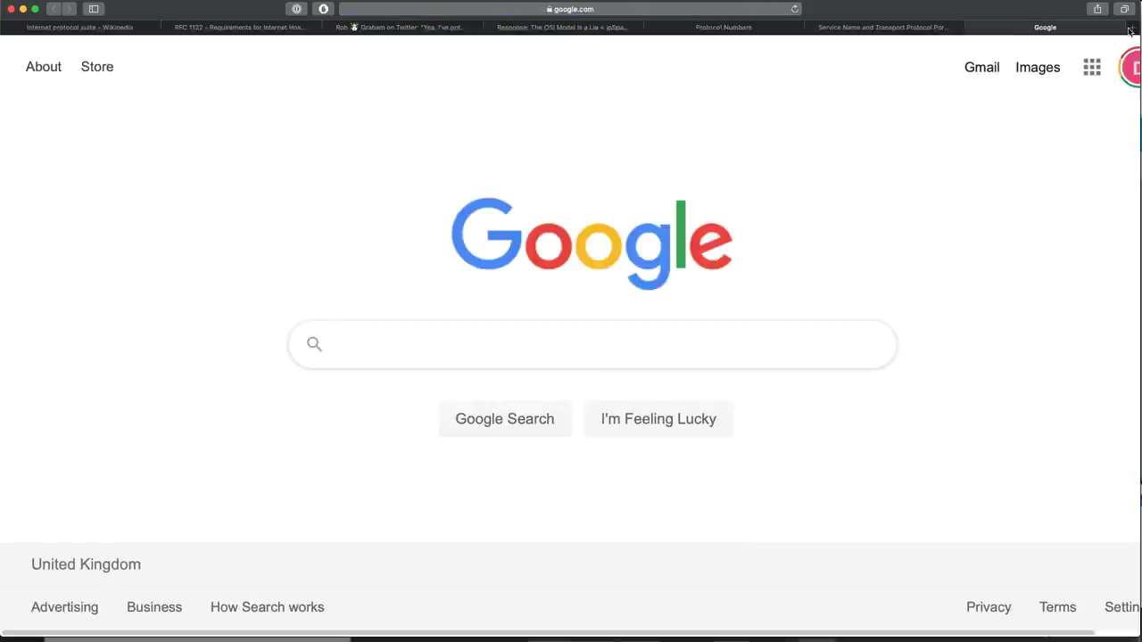
text(ephemeral )
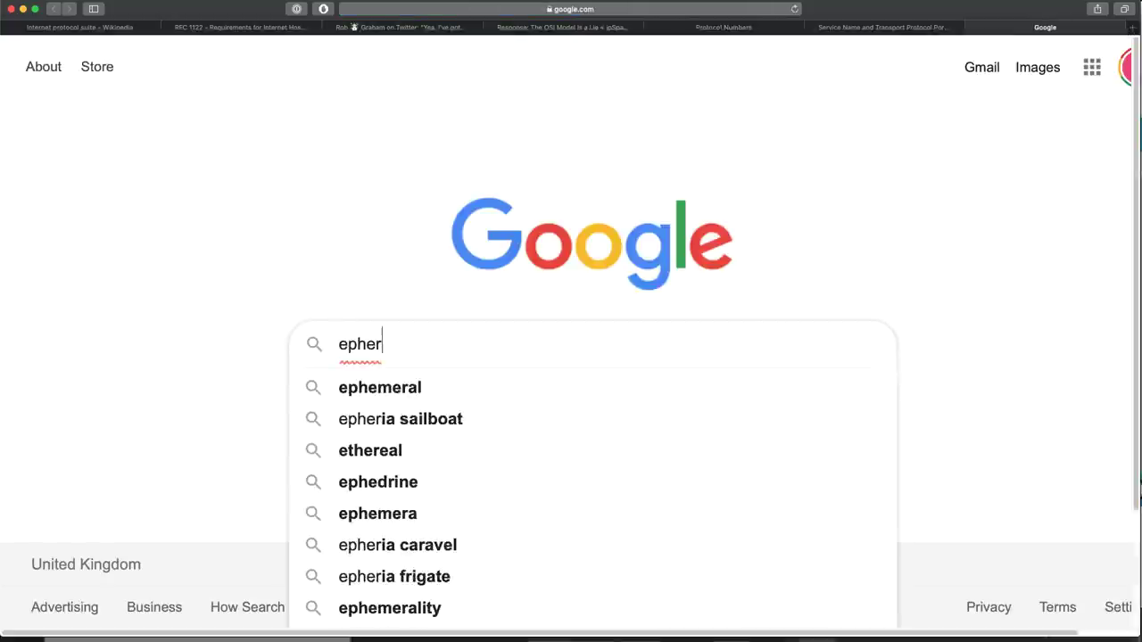
text(port)
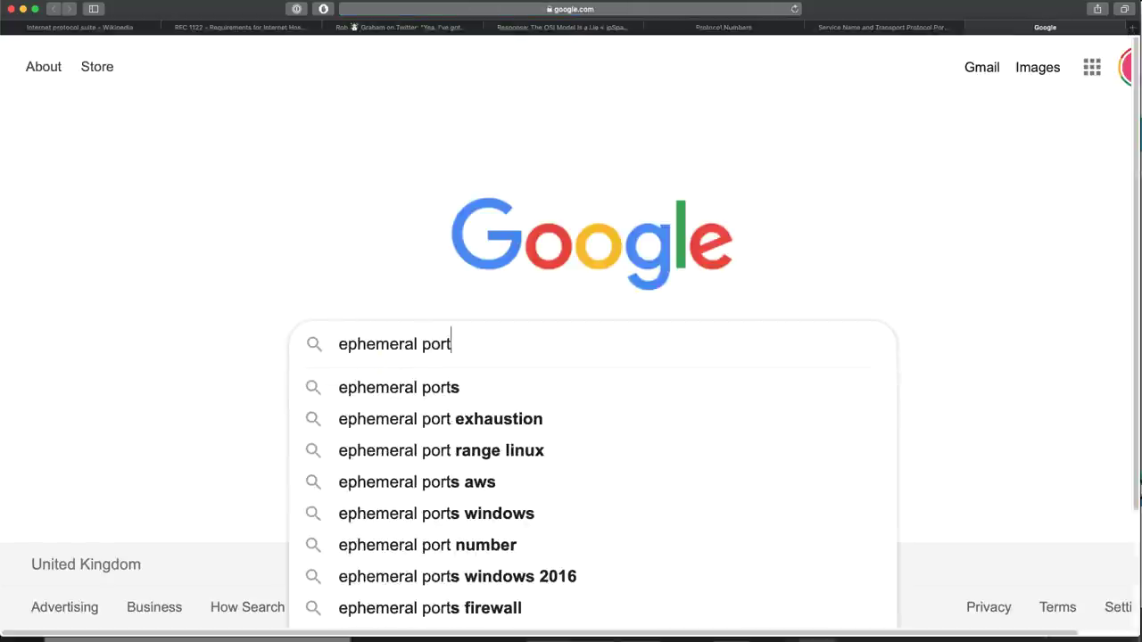
text( numbers)
key(Return)
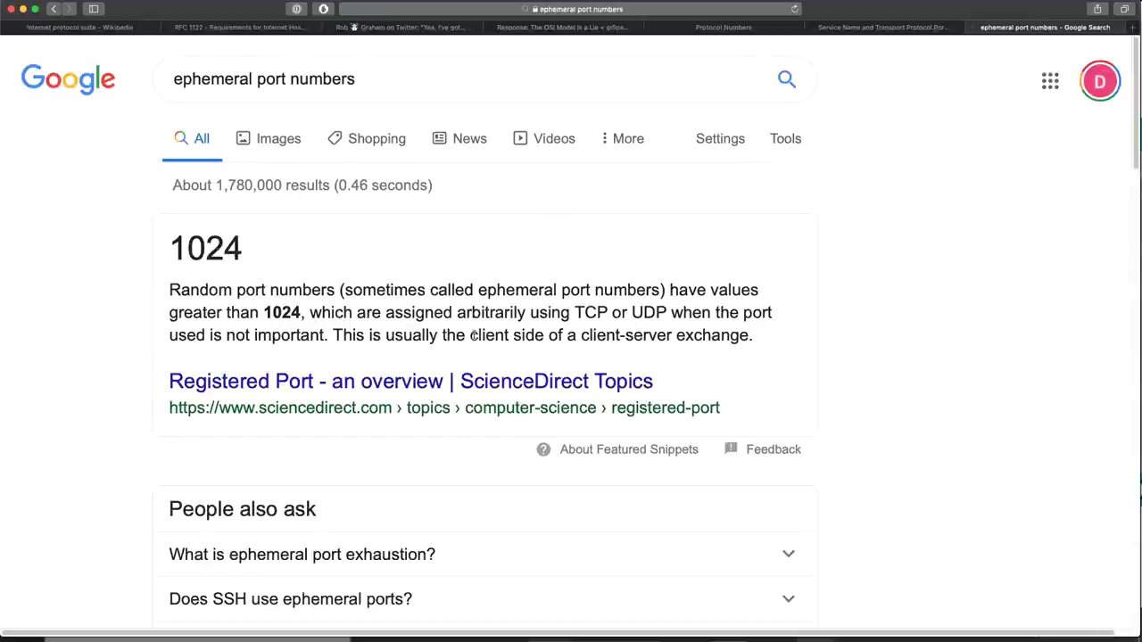
scroll(473, 335, down, 5)
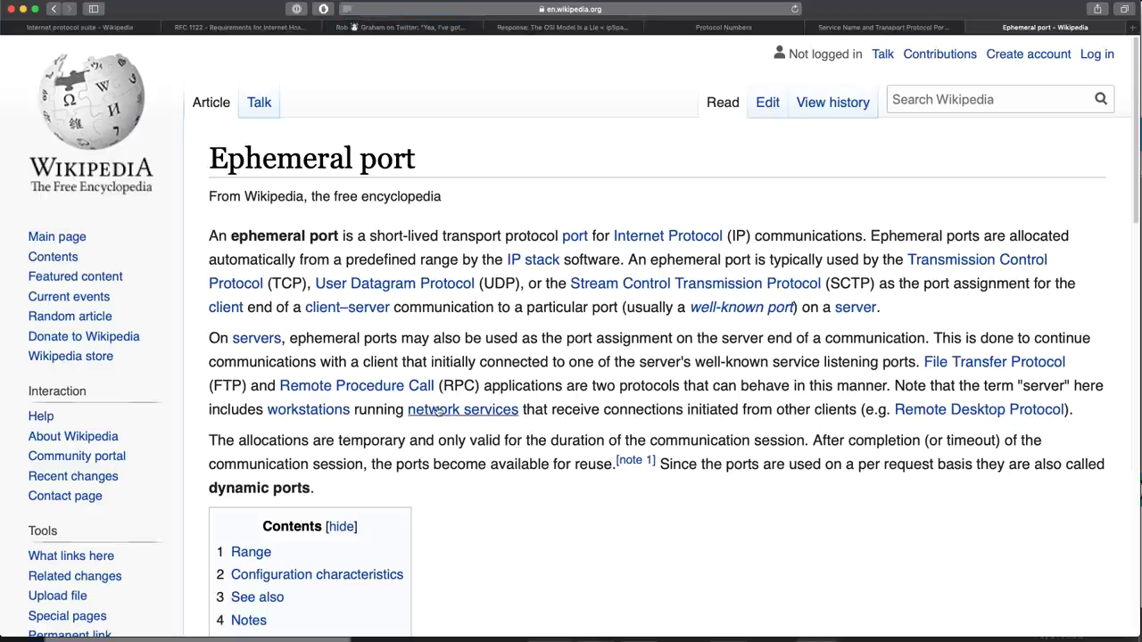
- In the article's Range section, highlight IANA's suggested dynamic port range and the port range used by many Linux kernels
scroll(439, 411, down, 10)
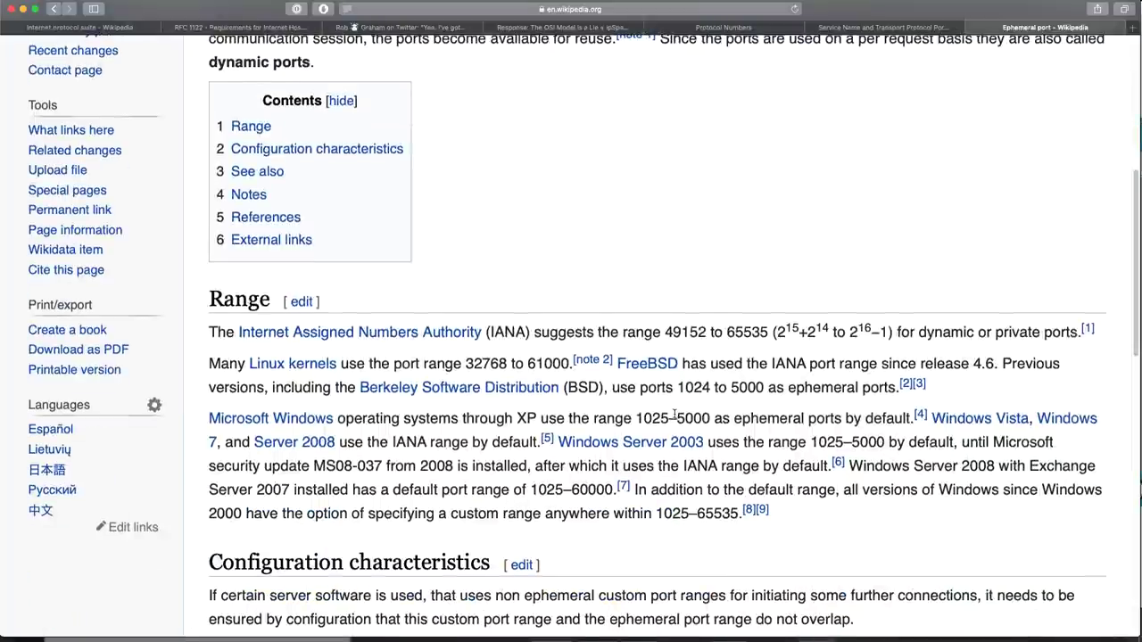
scroll(674, 415, down, 2)
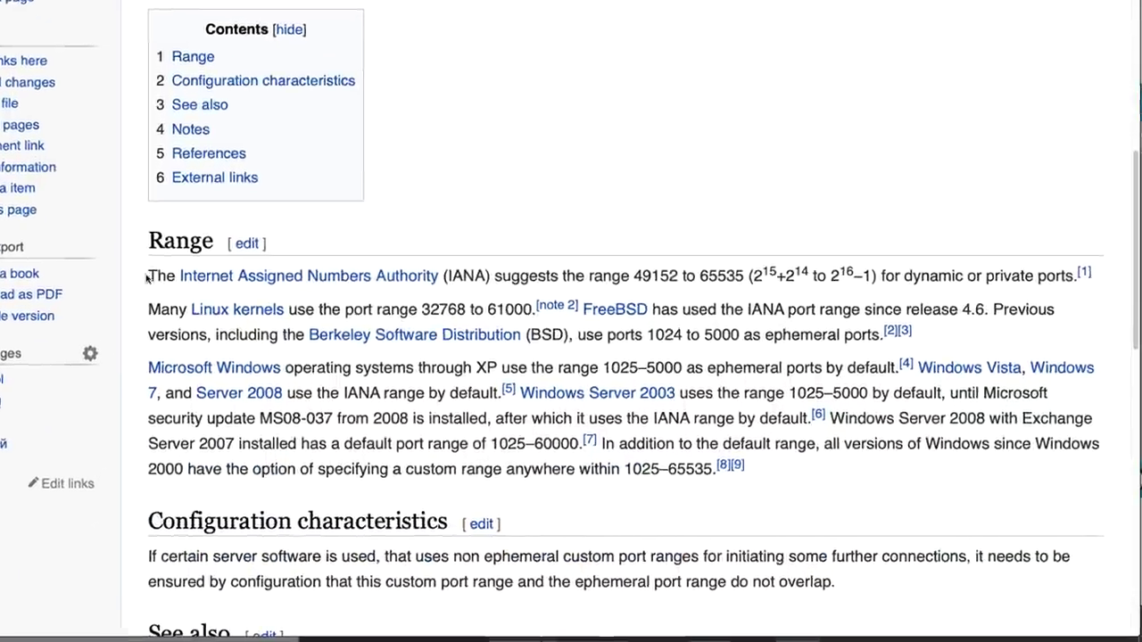
drag(208, 298, 1038, 304)
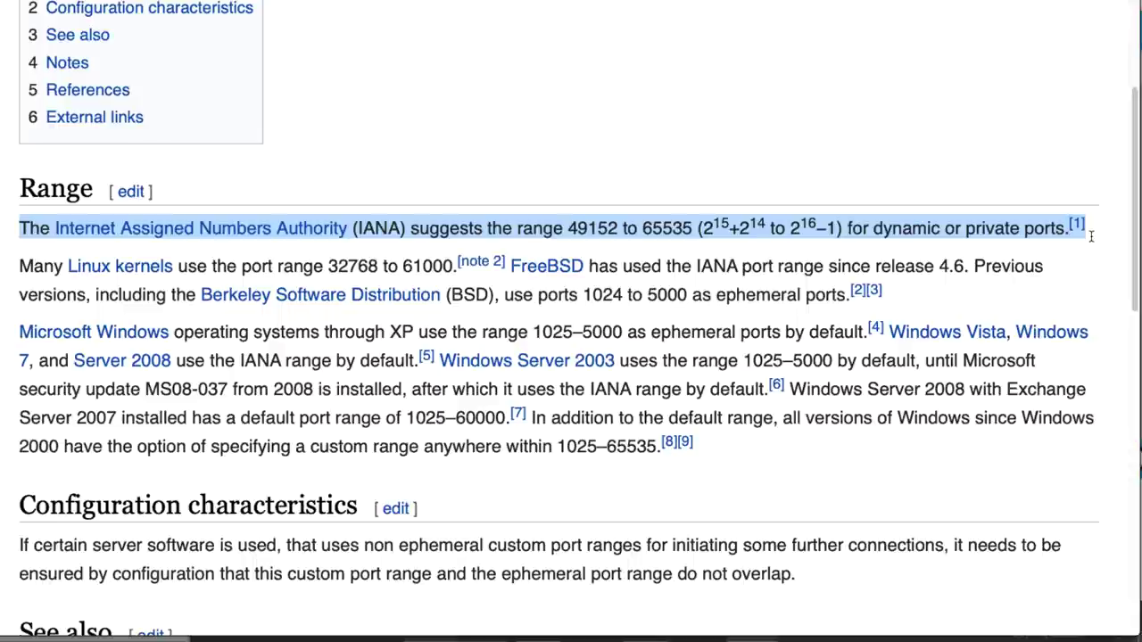
drag(25, 257, 458, 269)
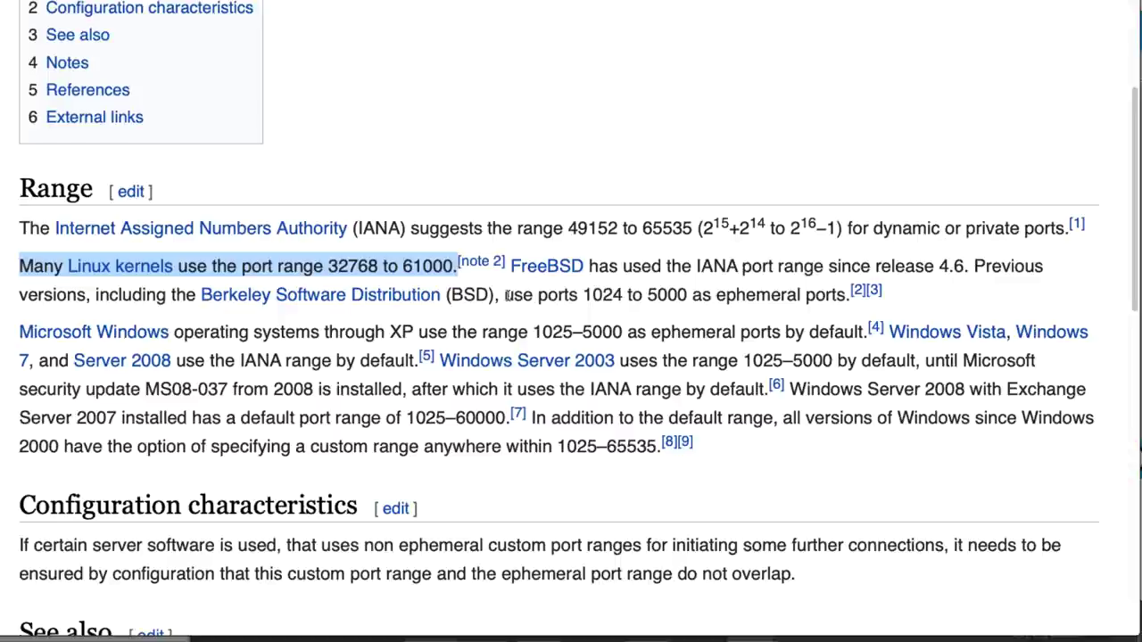
- Highlight the ephemeral port ranges given for earlier BSD versions and for Microsoft Windows through XP in the Range section
drag(506, 296, 840, 296)
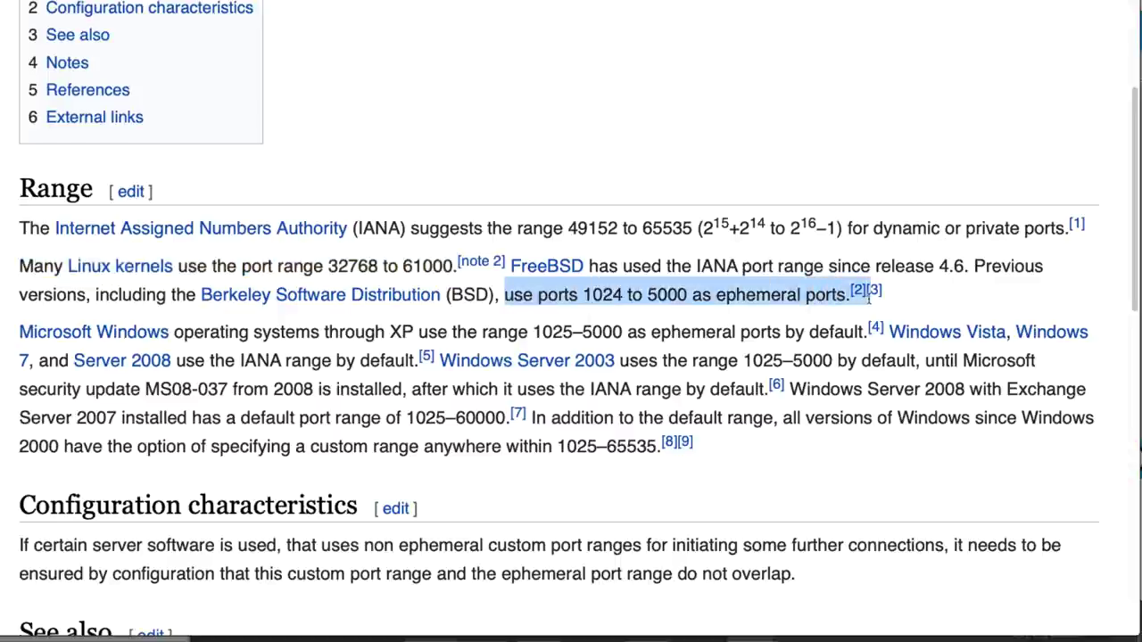
drag(13, 340, 881, 337)
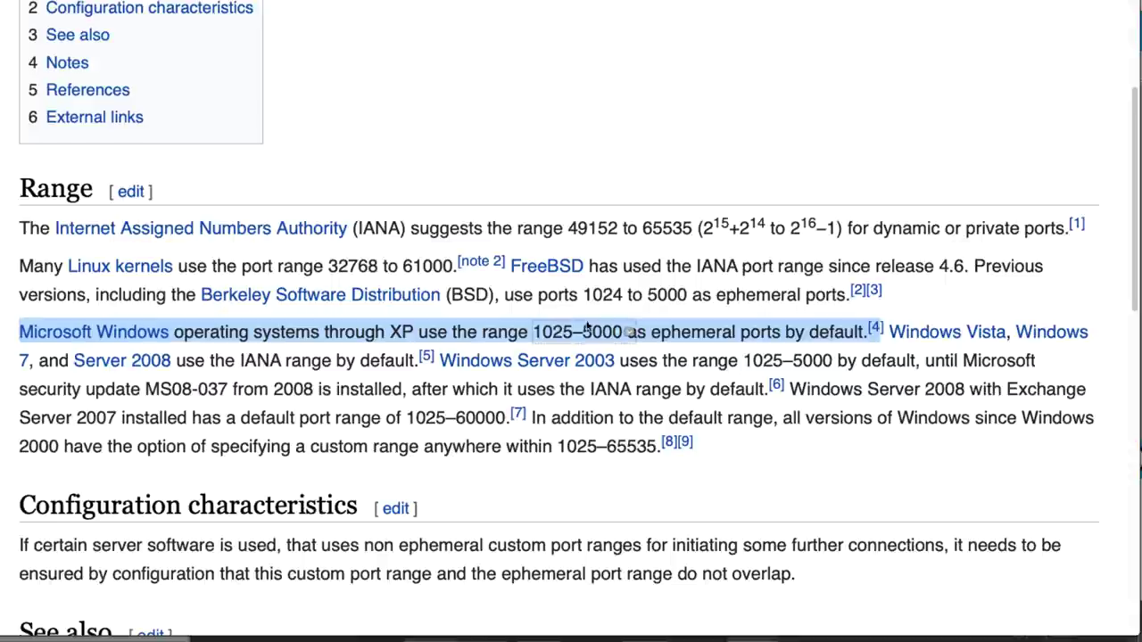
drag(593, 295, 618, 294)
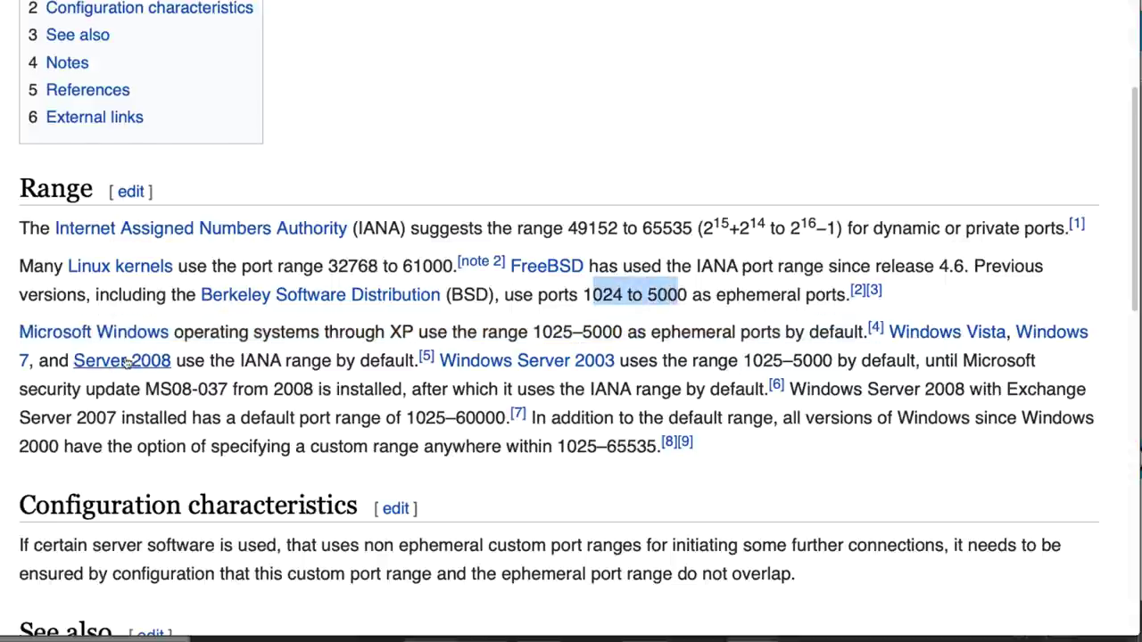
- Highlight the Server 2008 default range, the Windows Server 2003 range and the custom range option for Windows versions since Windows 2000
drag(239, 361, 423, 359)
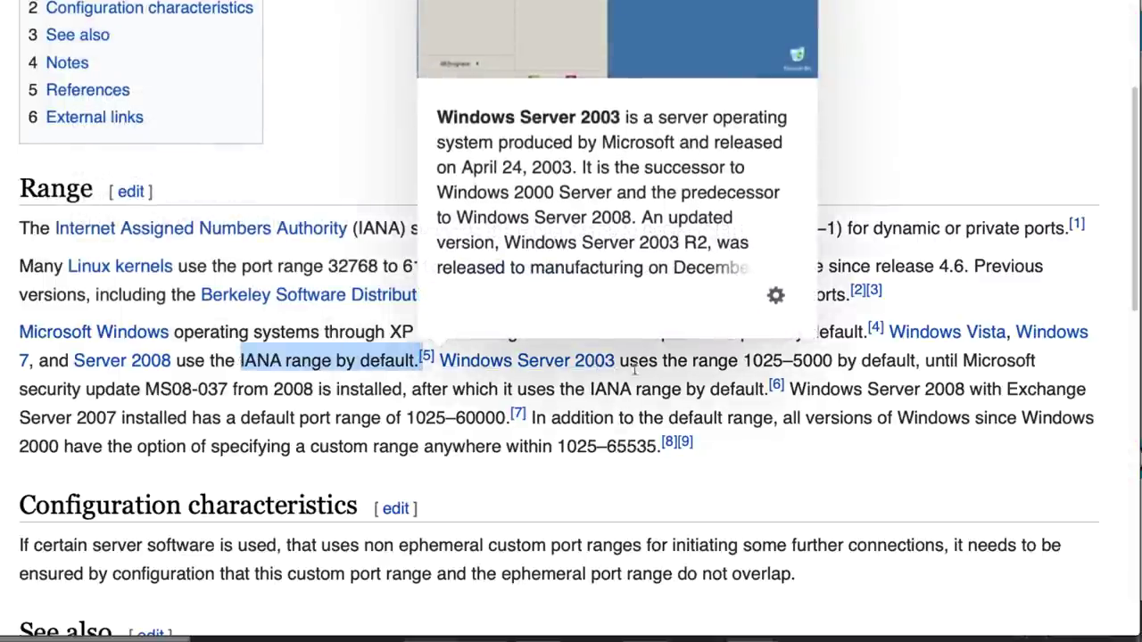
drag(744, 361, 842, 360)
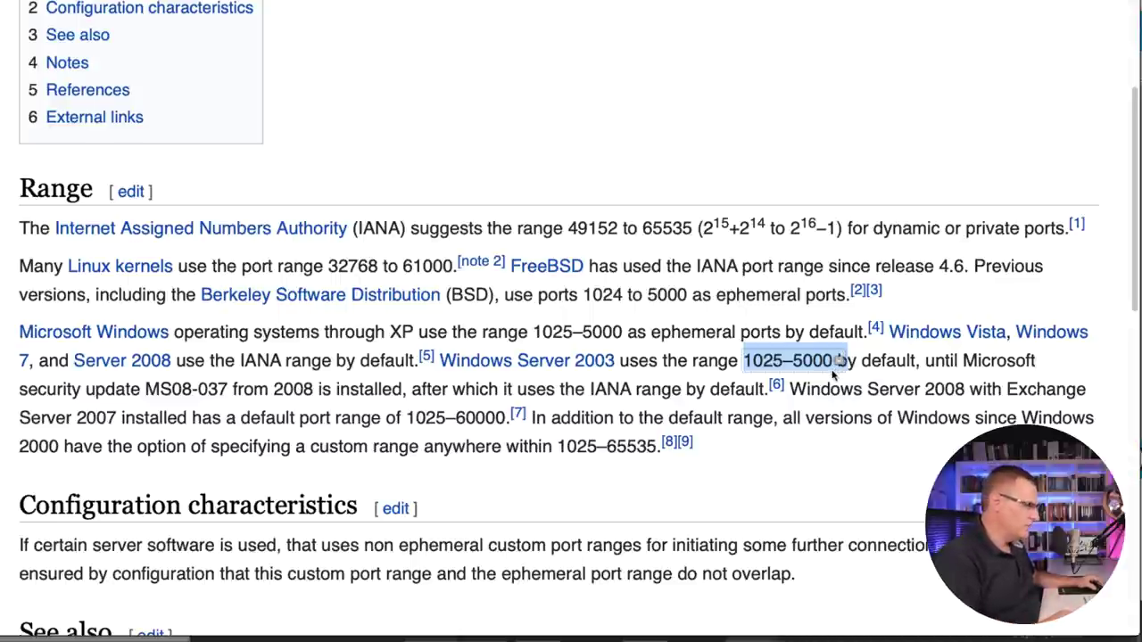
drag(532, 417, 692, 444)
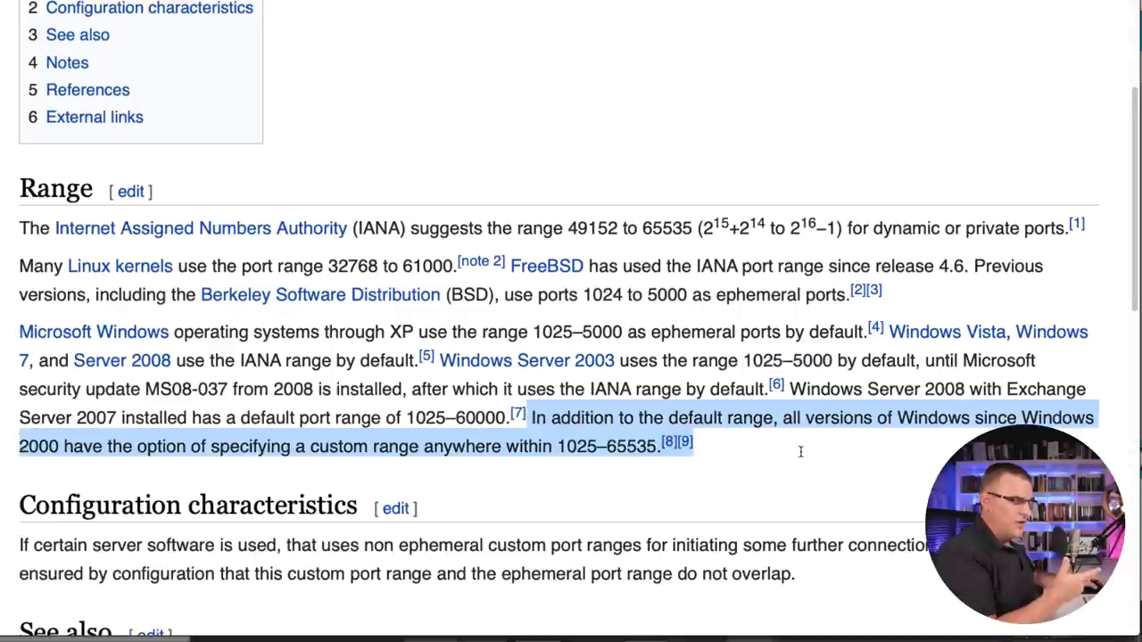
scroll(801, 452, down, 3)
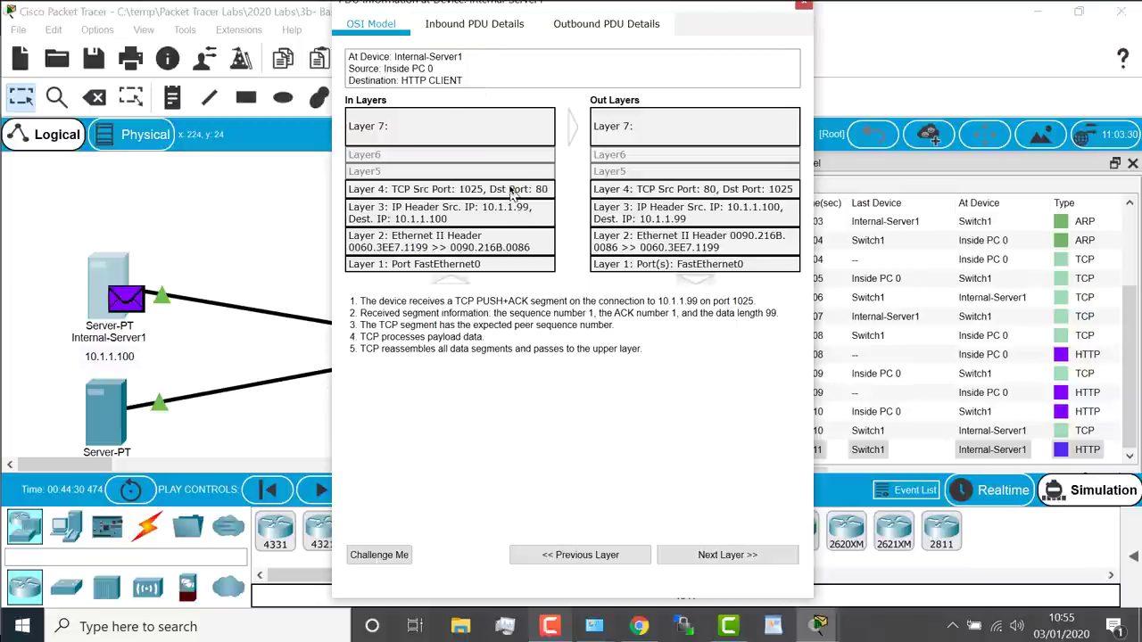
- Back in Packet Tracer, show the inbound PDU details at Internal-Server1 and widen the PDU window so the header fields are readable
click(473, 24)
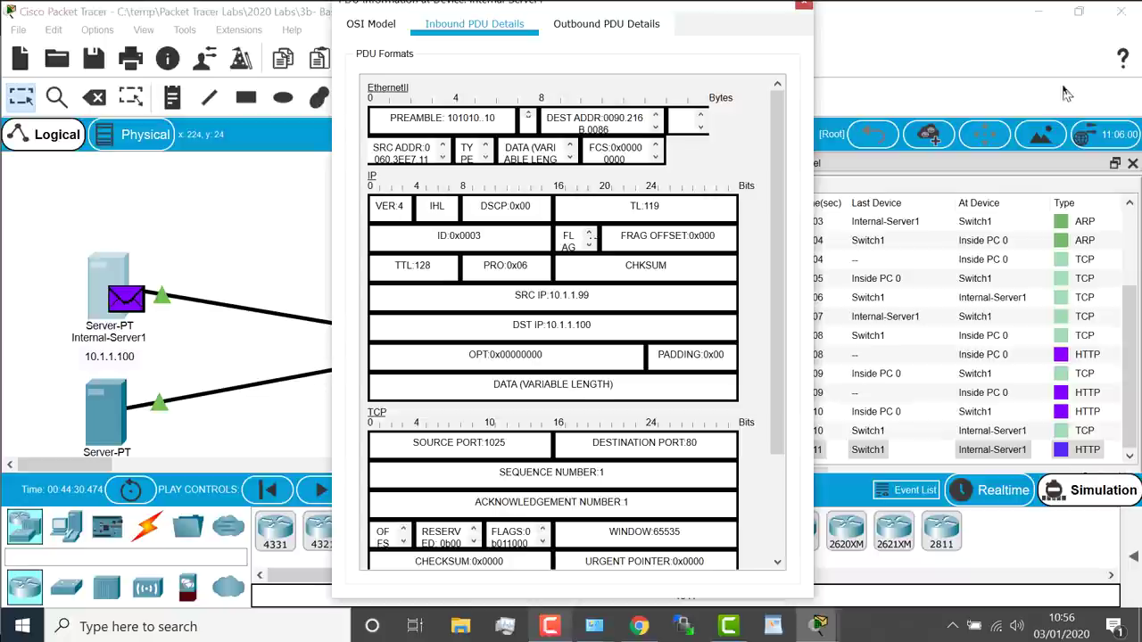
drag(331, 100, 13, 100)
drag(603, 4, 919, 19)
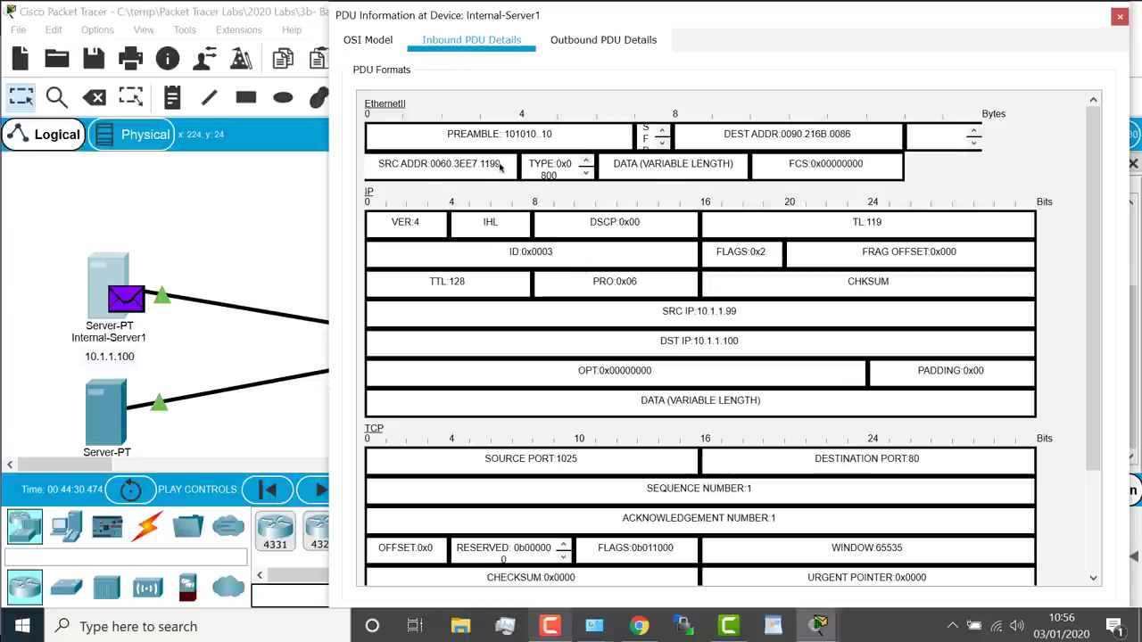
- Point out the source MAC address, then highlight the source IP address and TCP source port in the inbound PDU
shift+click(421, 170)
click(761, 316)
shift+click(670, 312)
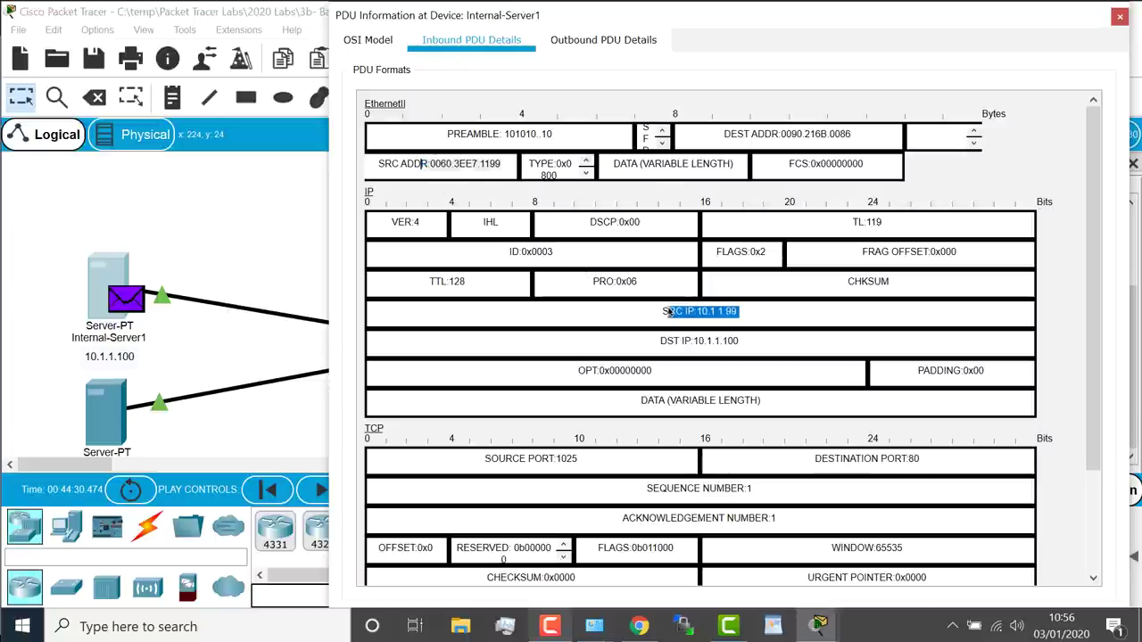
scroll(670, 312, down, 3)
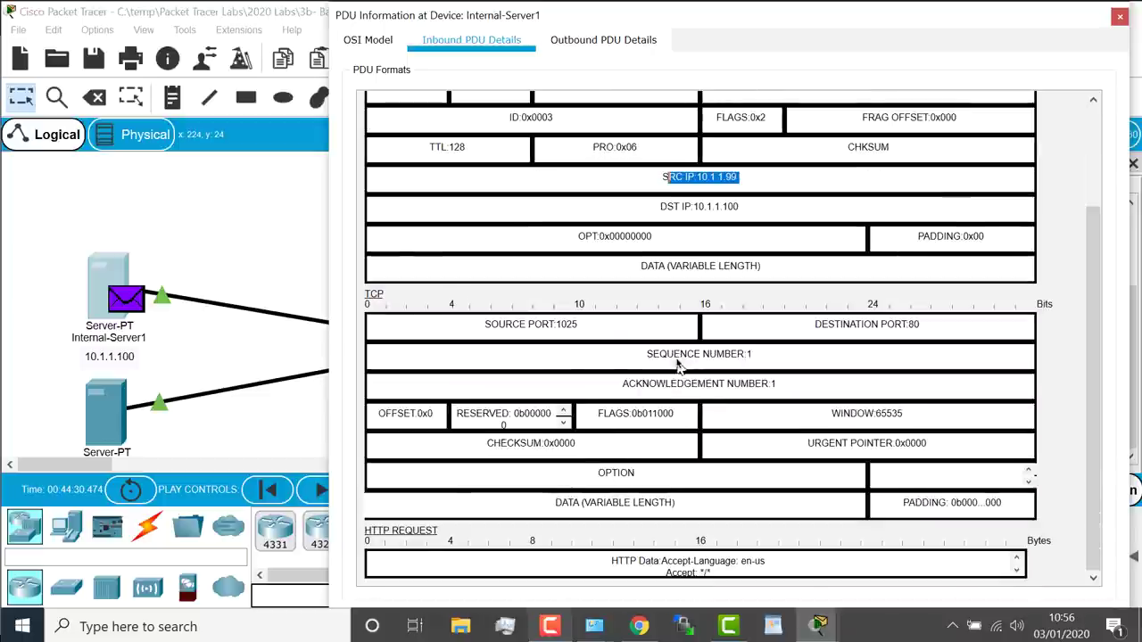
click(580, 326)
shift+click(463, 332)
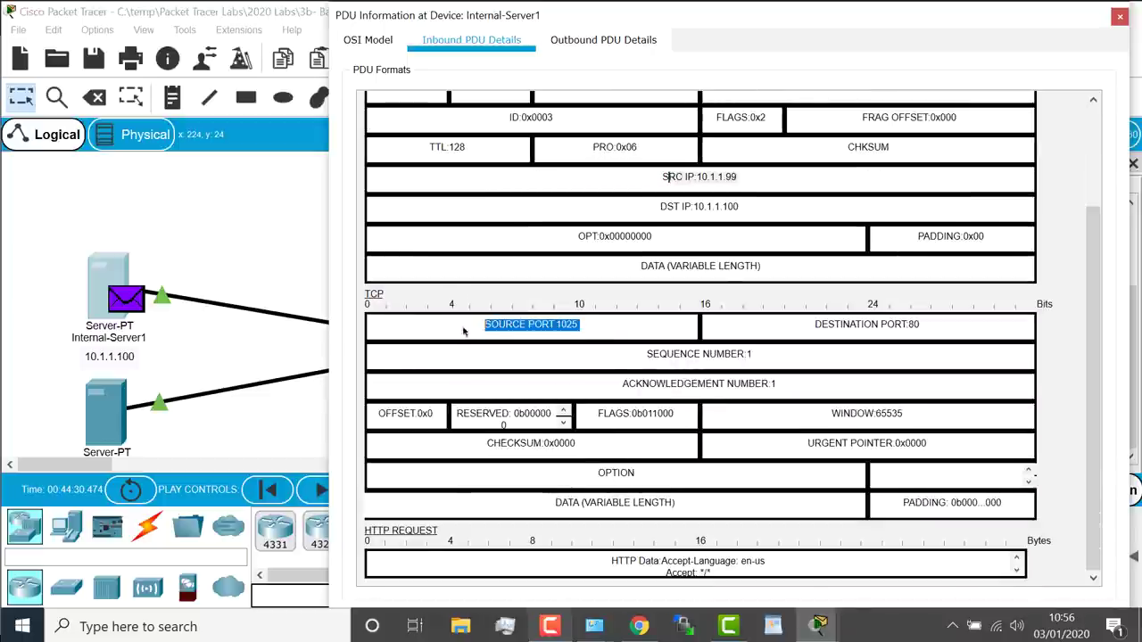
- Show the outbound PDU details and highlight the source and destination MAC addresses and the source and destination IP addresses
click(594, 43)
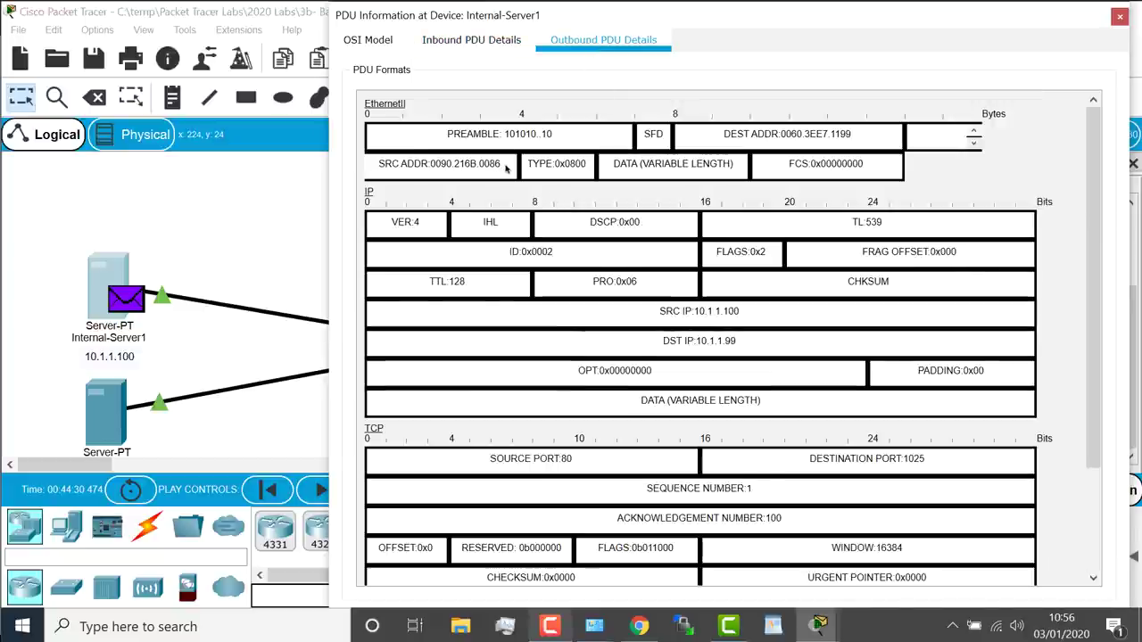
drag(495, 164, 346, 166)
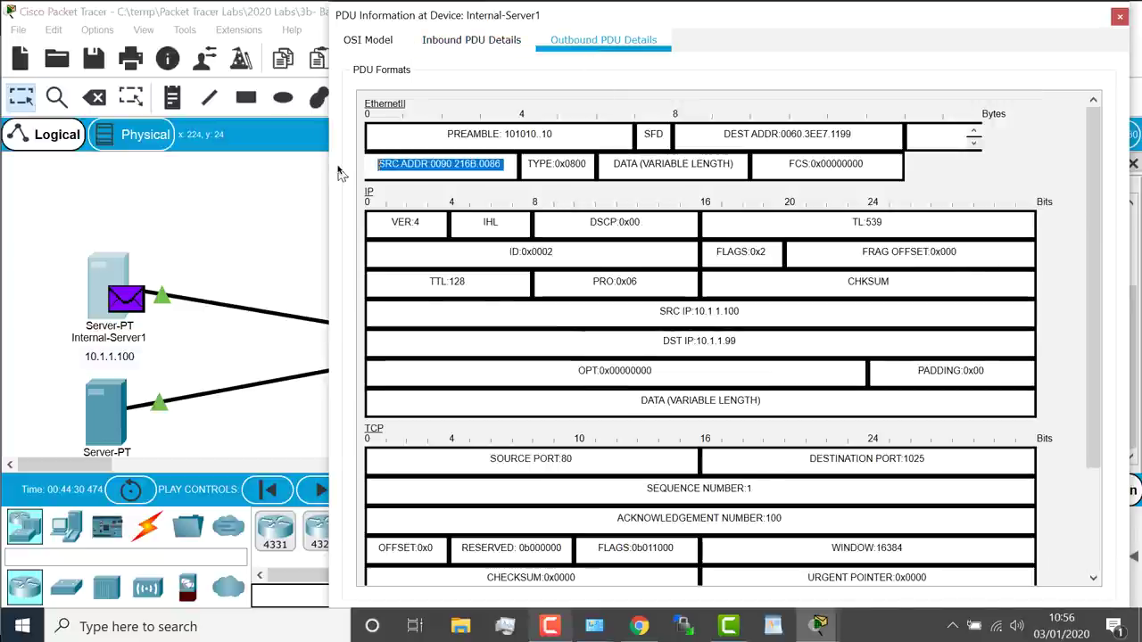
drag(719, 134, 911, 140)
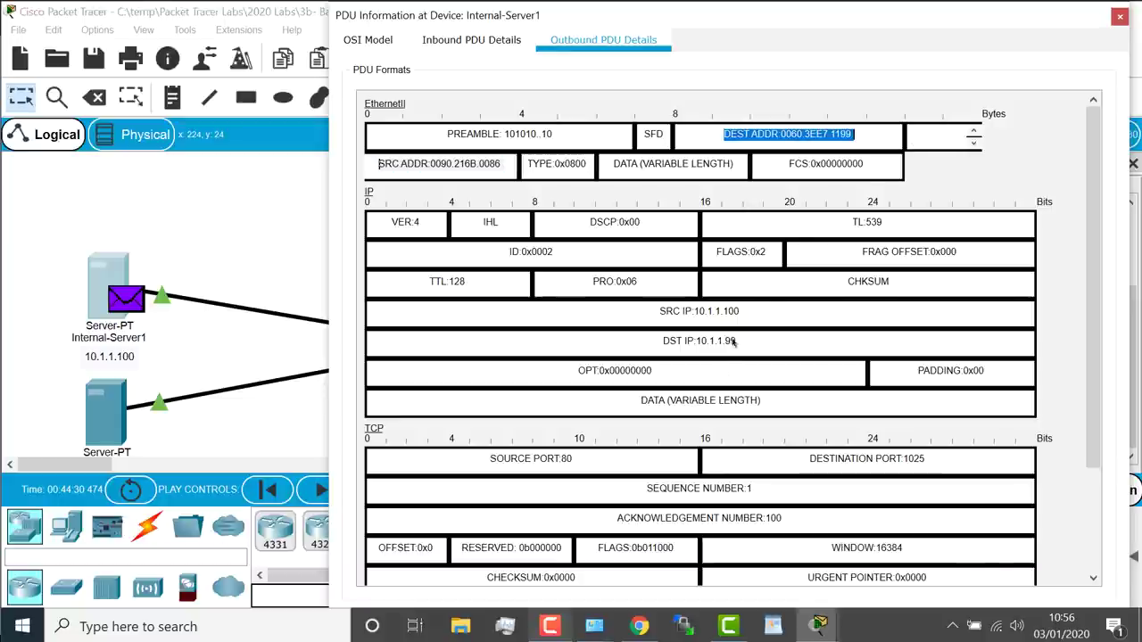
drag(764, 315, 645, 317)
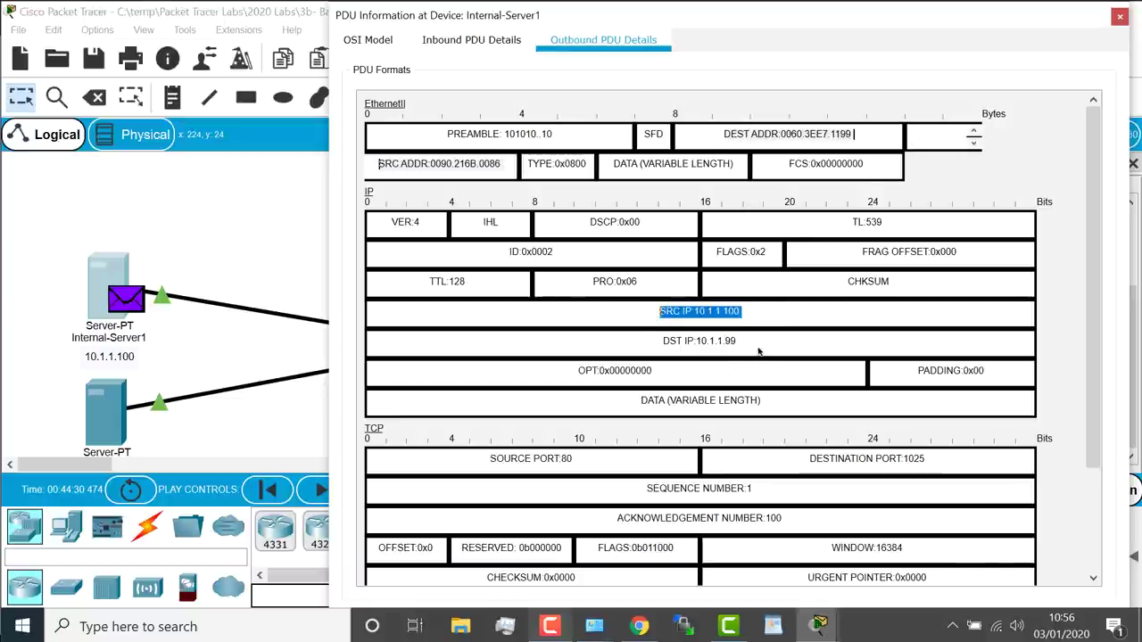
drag(759, 351, 333, 321)
- Highlight the destination port in the outbound TCP header, review the outbound headers again and return to the OSI model view
scroll(661, 381, down, 3)
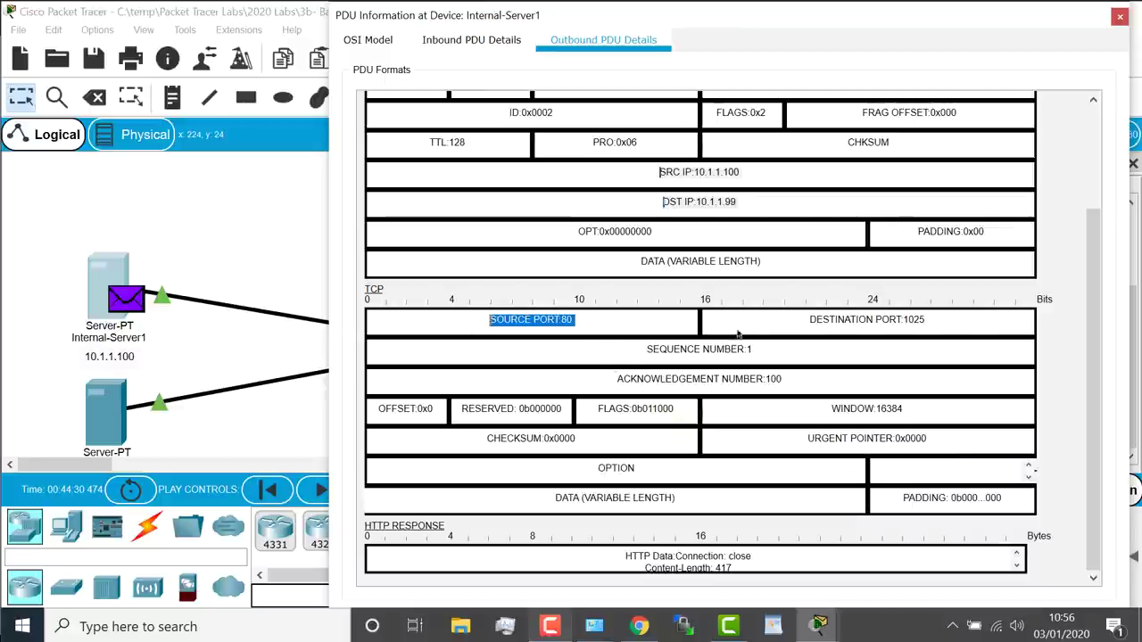
drag(782, 326, 1038, 325)
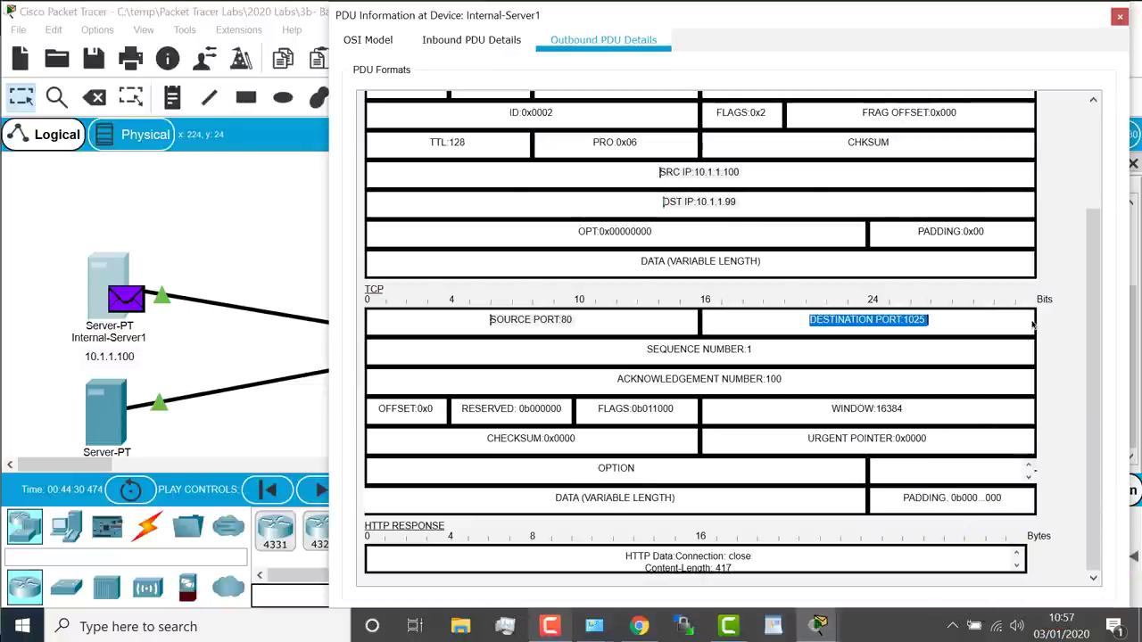
scroll(857, 279, up, 3)
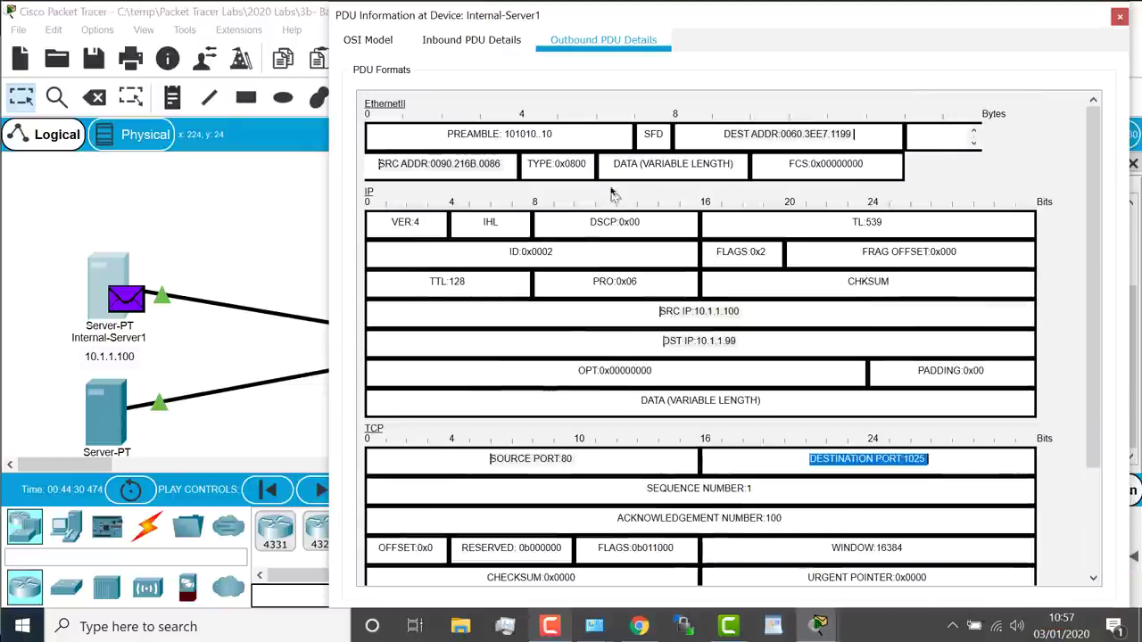
scroll(535, 250, down, 3)
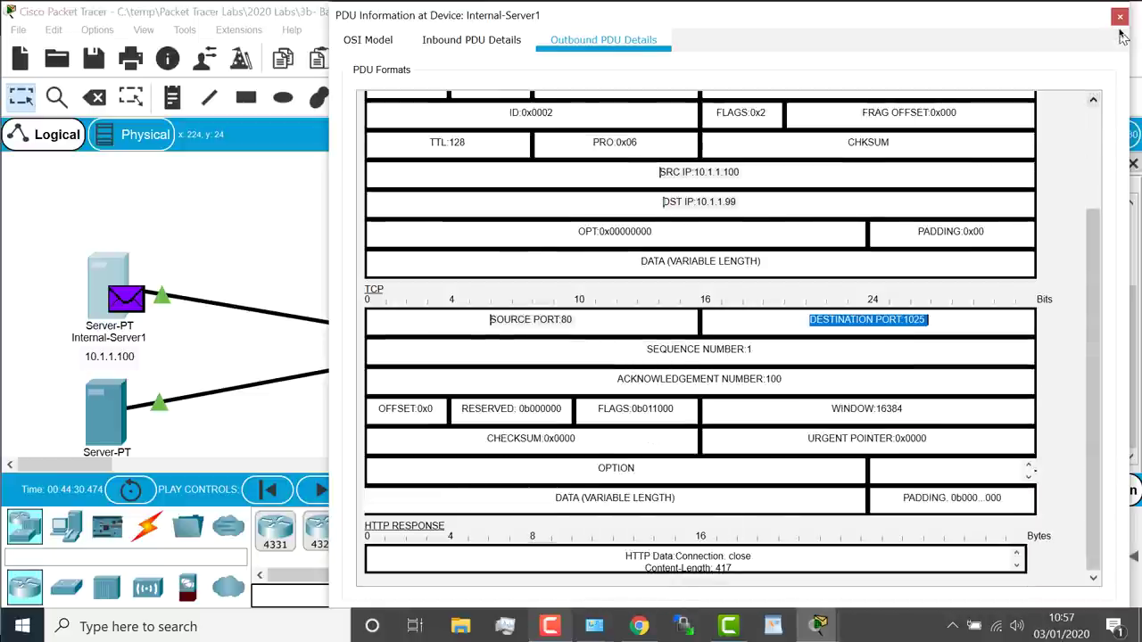
scroll(535, 95, up, 3)
click(368, 40)
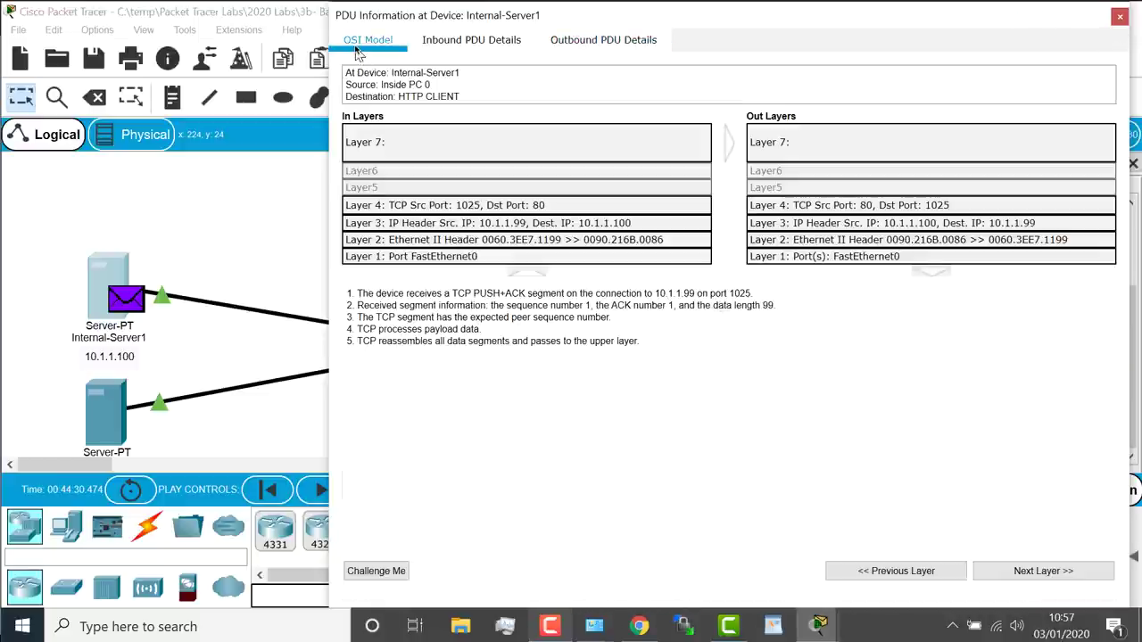